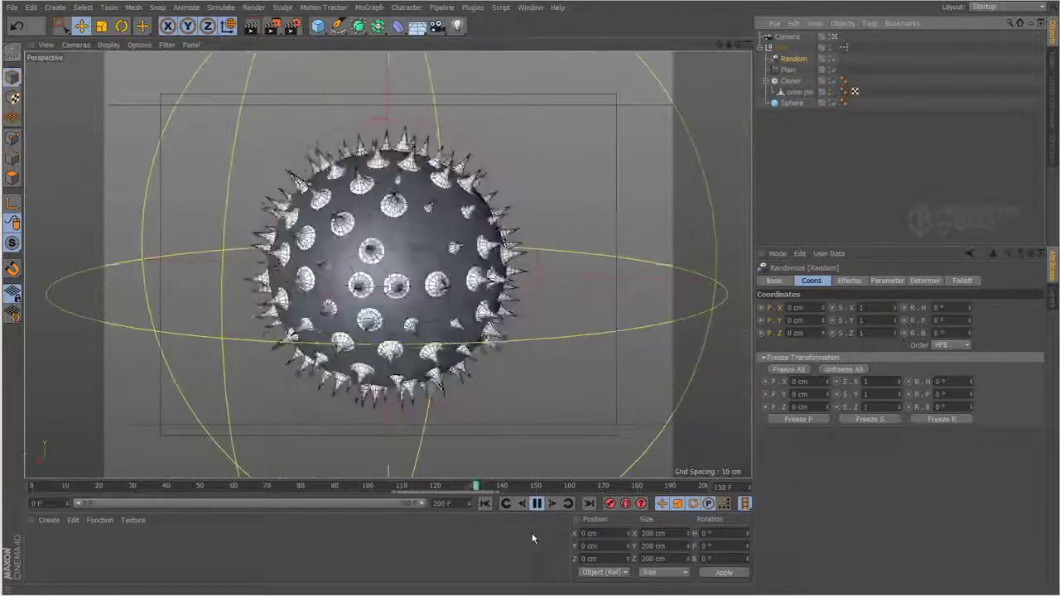
Pause the spiked sphere animation and inspect the model in the perspective view
left_click(537, 503)
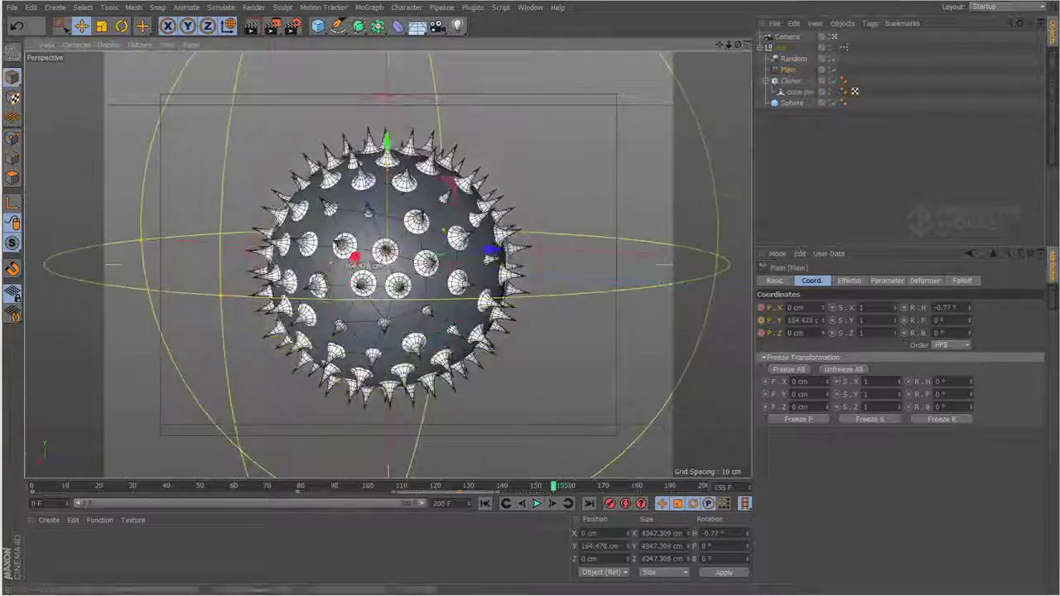
left_click_drag(375, 217, 607, 203)
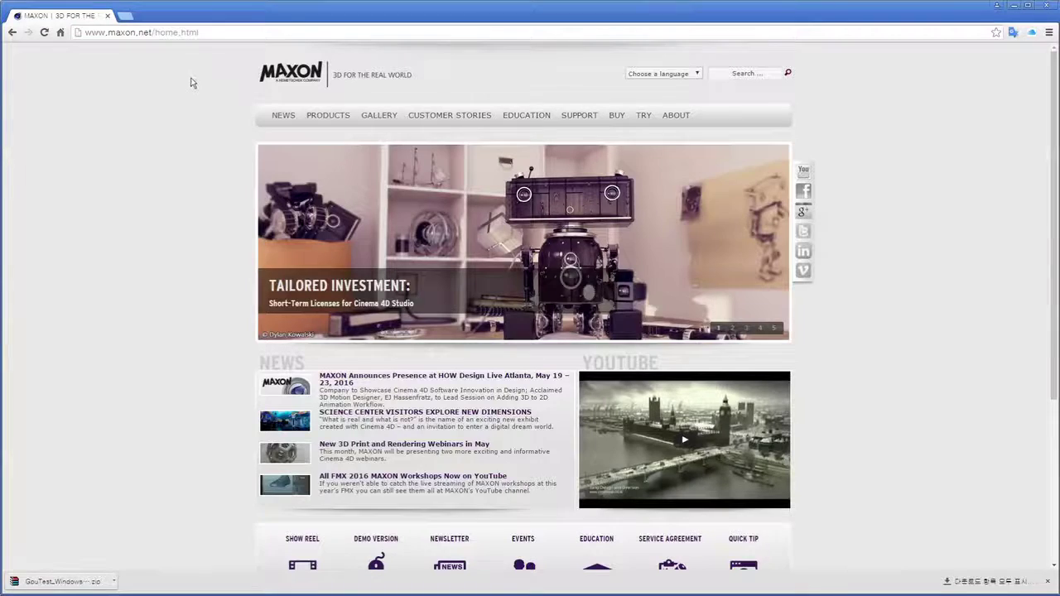
Switch the language of the MAXON website home page to Korean (한국어)
left_click(191, 33)
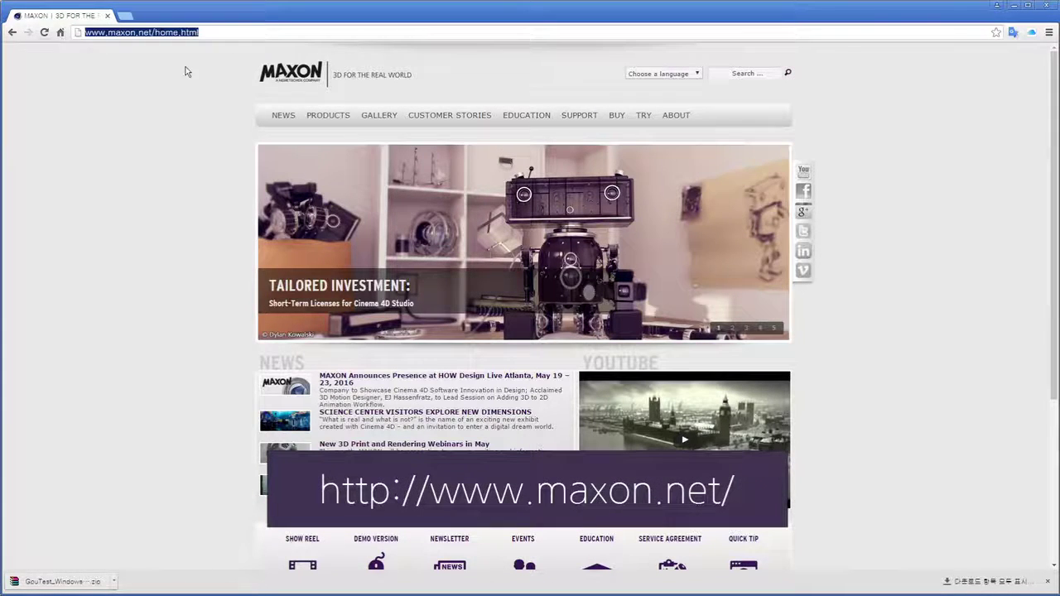
left_click(141, 165)
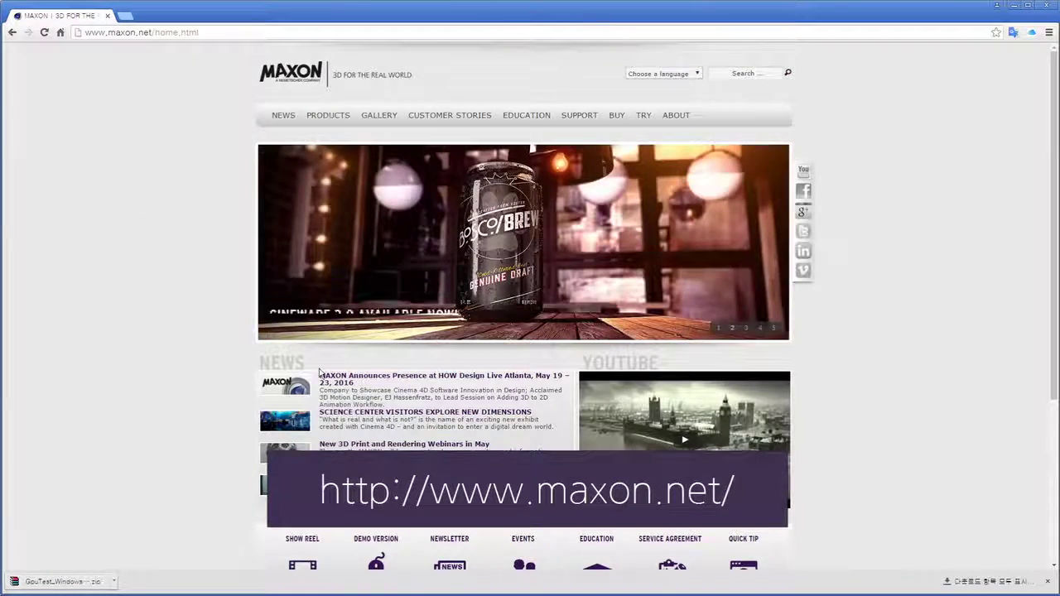
scroll(319, 370, "down", 4)
scroll(319, 371, "up", 4)
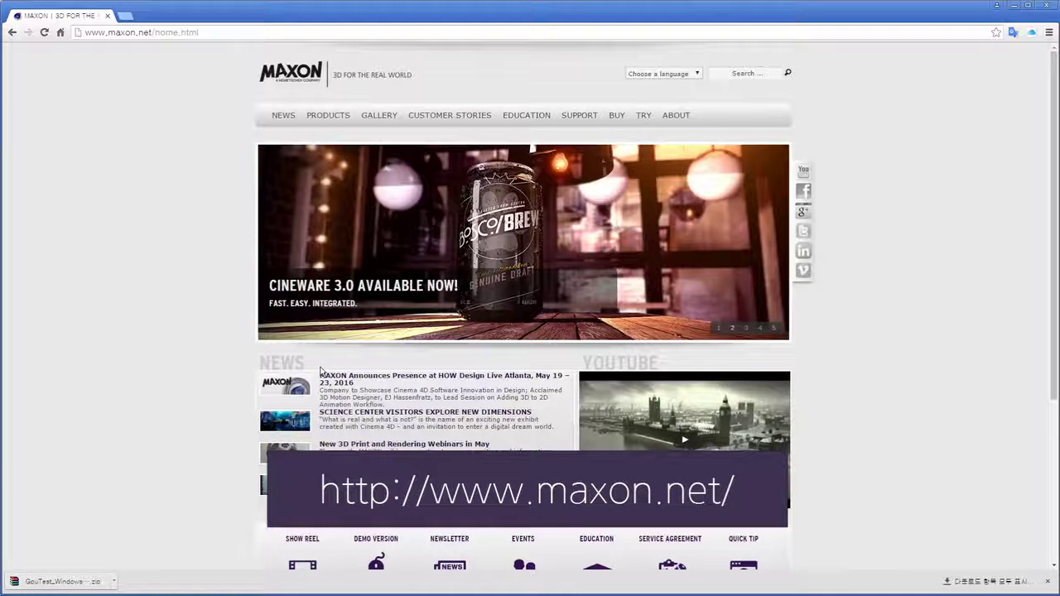
left_click(682, 74)
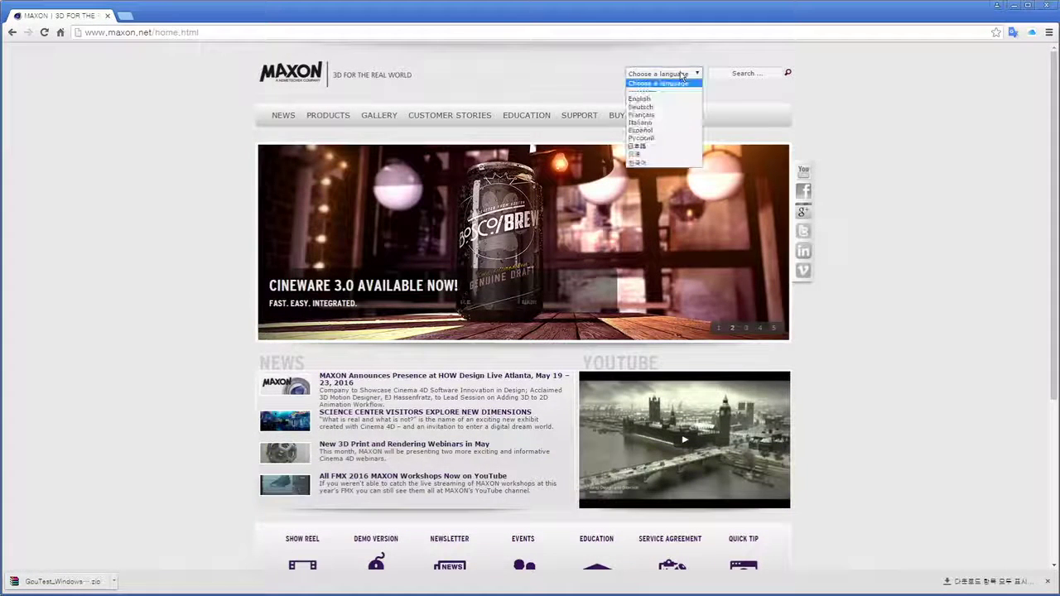
left_click(646, 163)
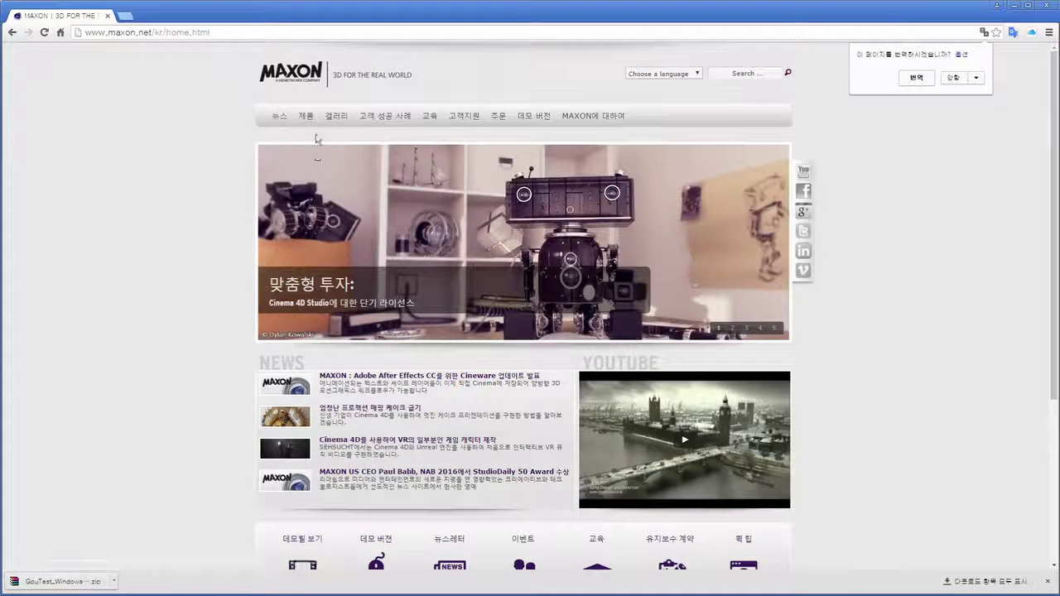
Open the Cinema 4D Studio product page and look at its animation (애니메이션) section
mouse_move(308, 119)
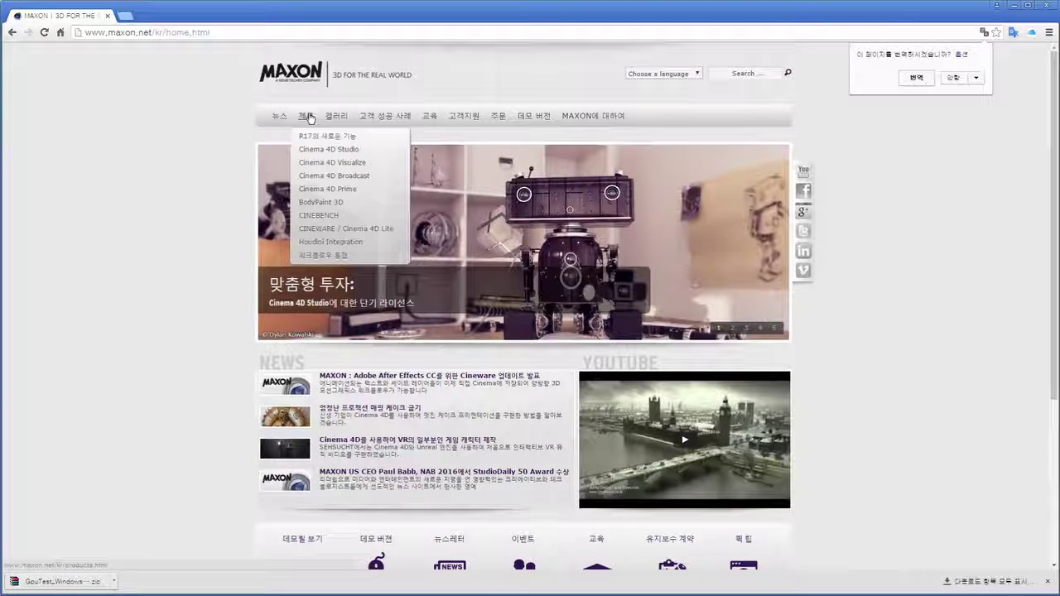
left_click(328, 150)
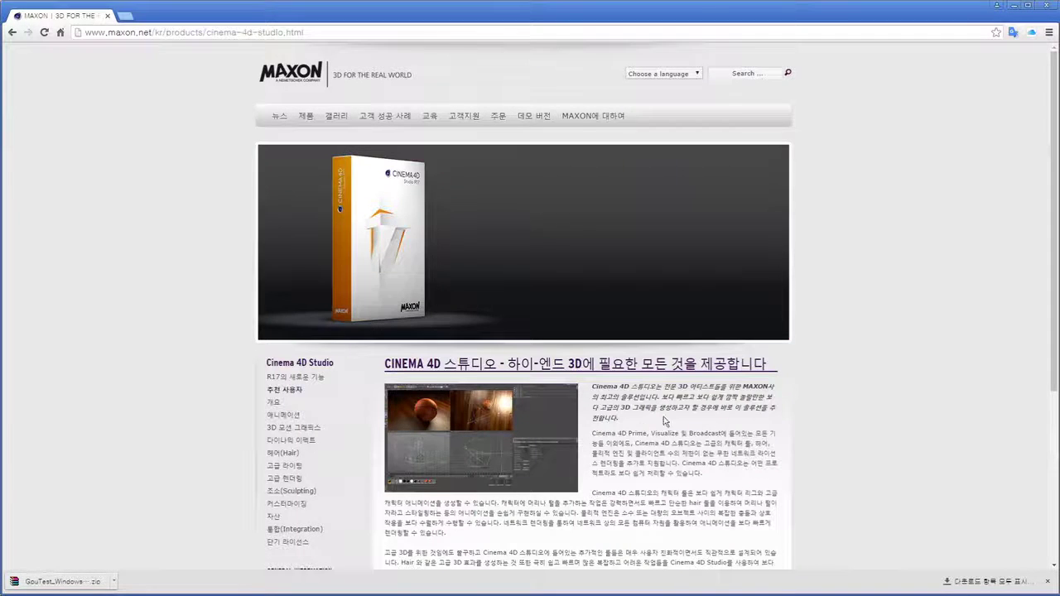
scroll(279, 406, "down", 2)
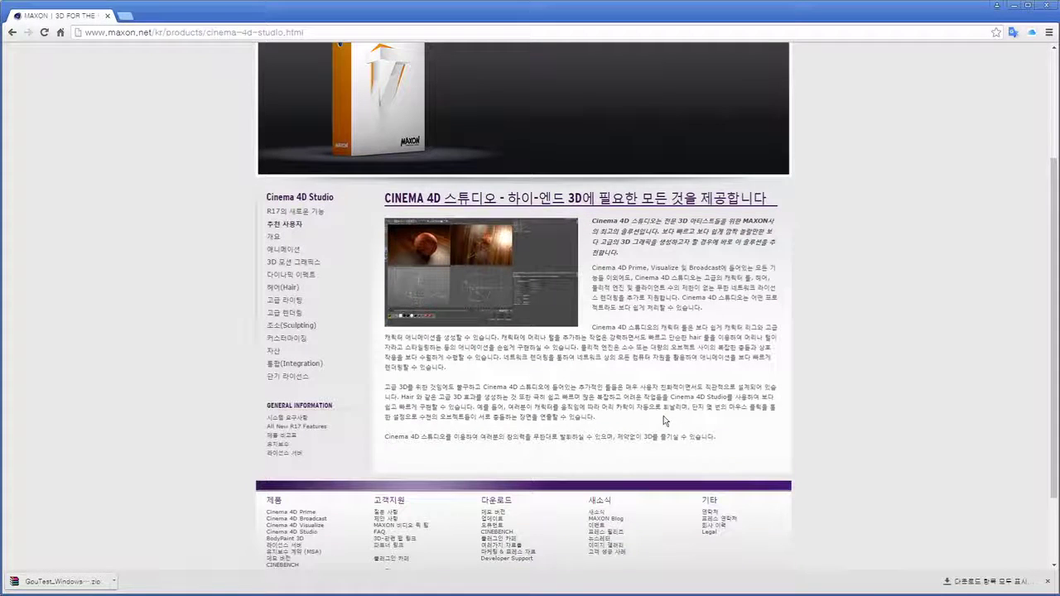
left_click(295, 250)
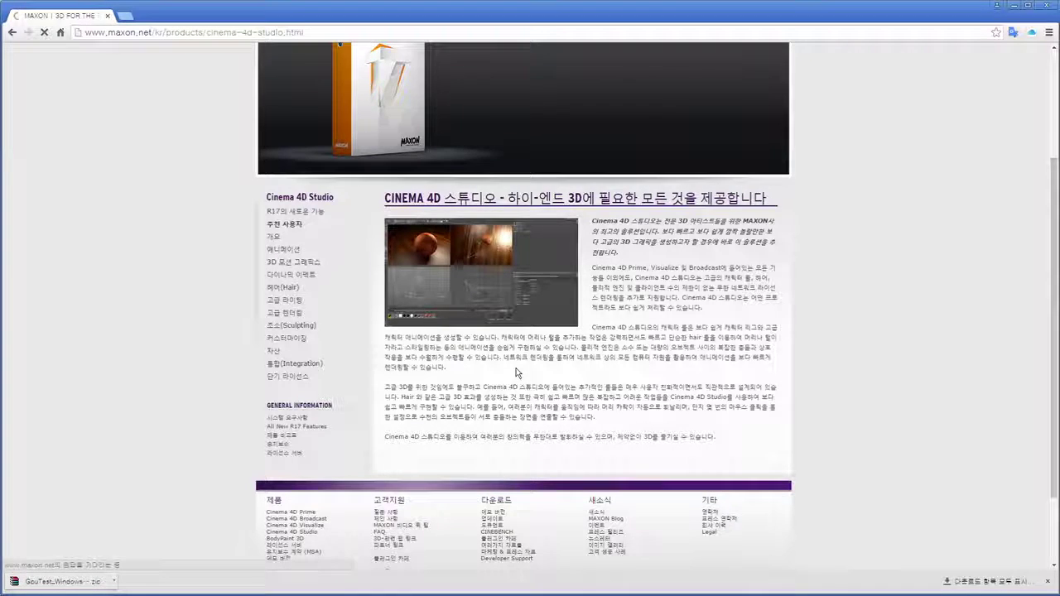
scroll(447, 370, "down", 2)
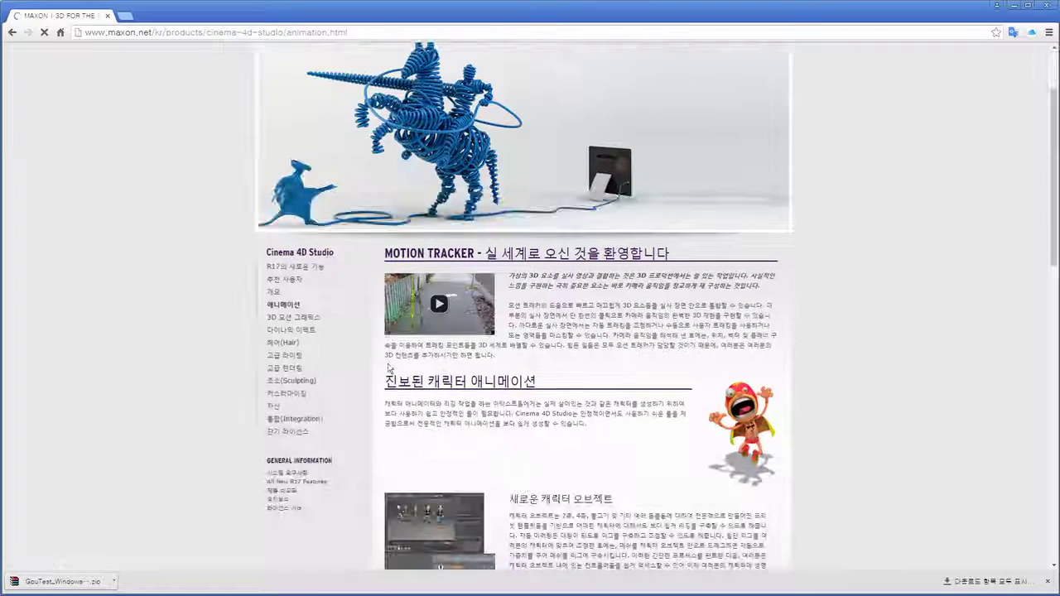
Open the Cinema 4D Studio 3D motion graphics page and read its MoGraph and dynamics descriptions
left_click(294, 307)
scroll(395, 340, "down", 2)
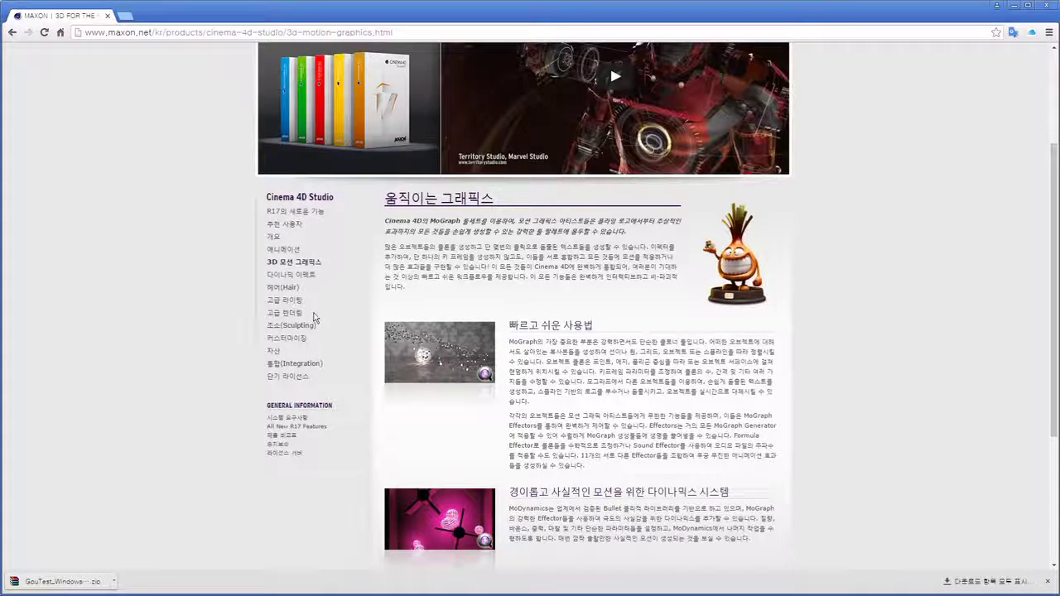
scroll(717, 403, "down", 2)
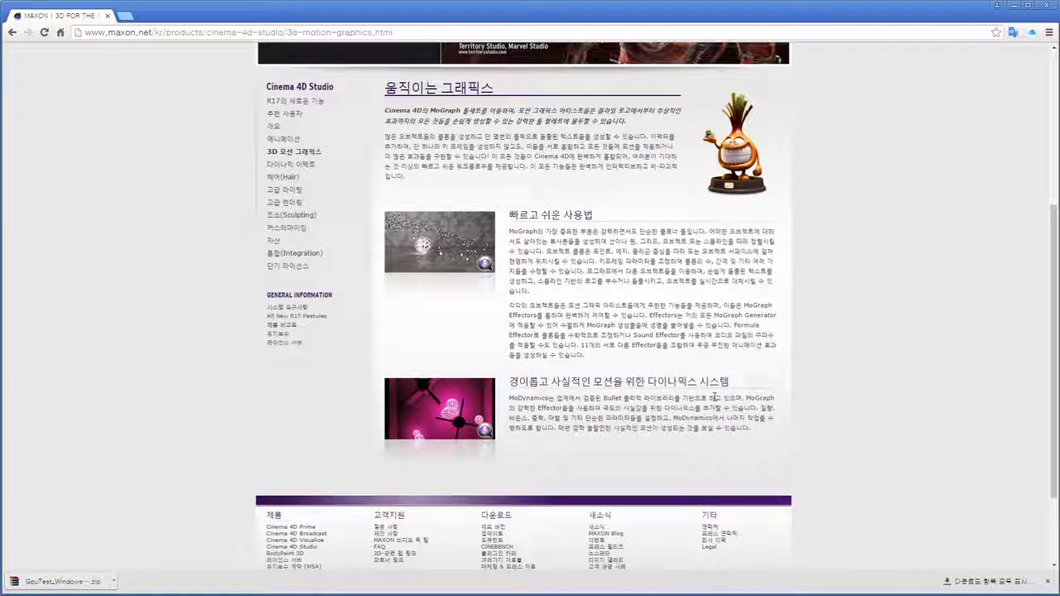
scroll(715, 400, "up", 2)
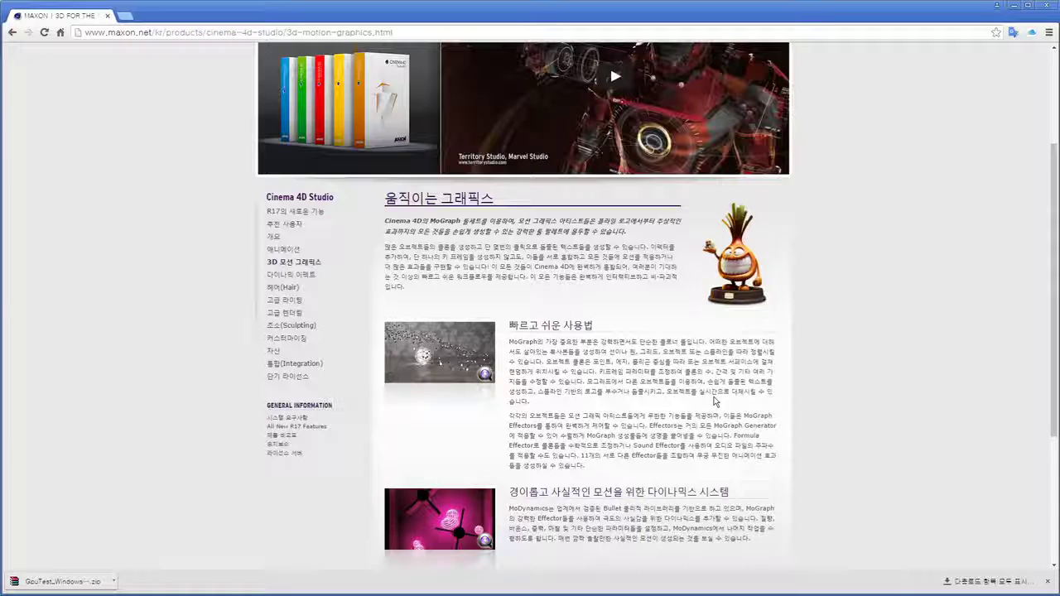
scroll(714, 401, "up", 3)
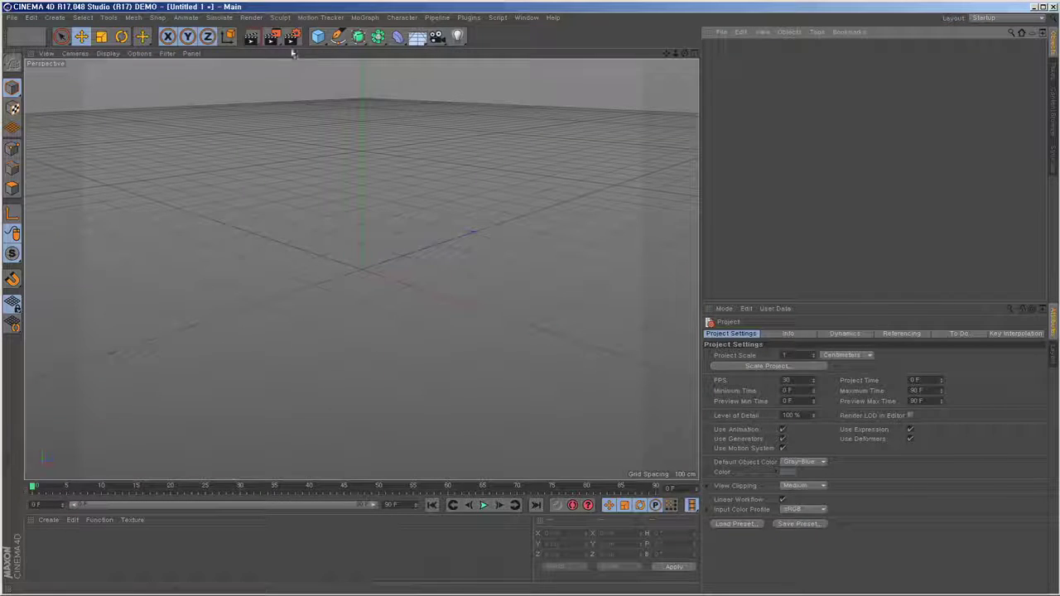
left_click(280, 17)
mouse_move(72, 22)
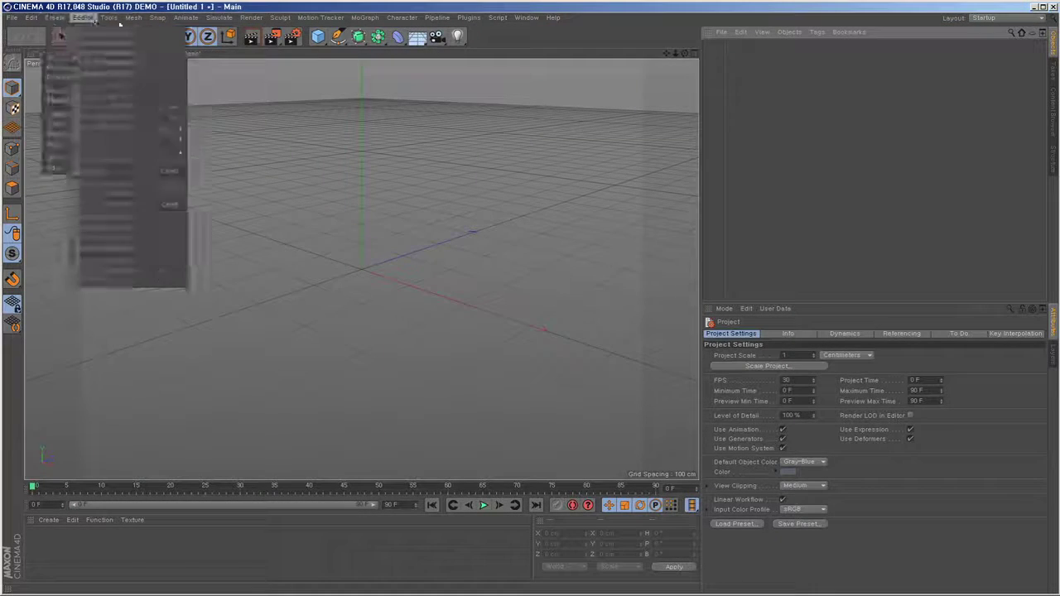
mouse_move(496, 20)
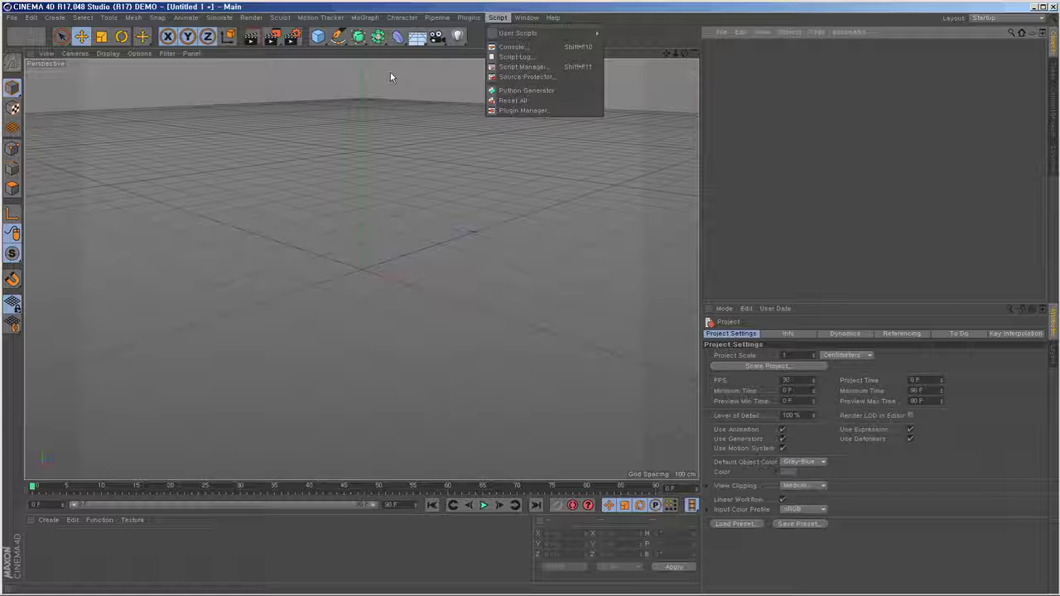
left_click(467, 336)
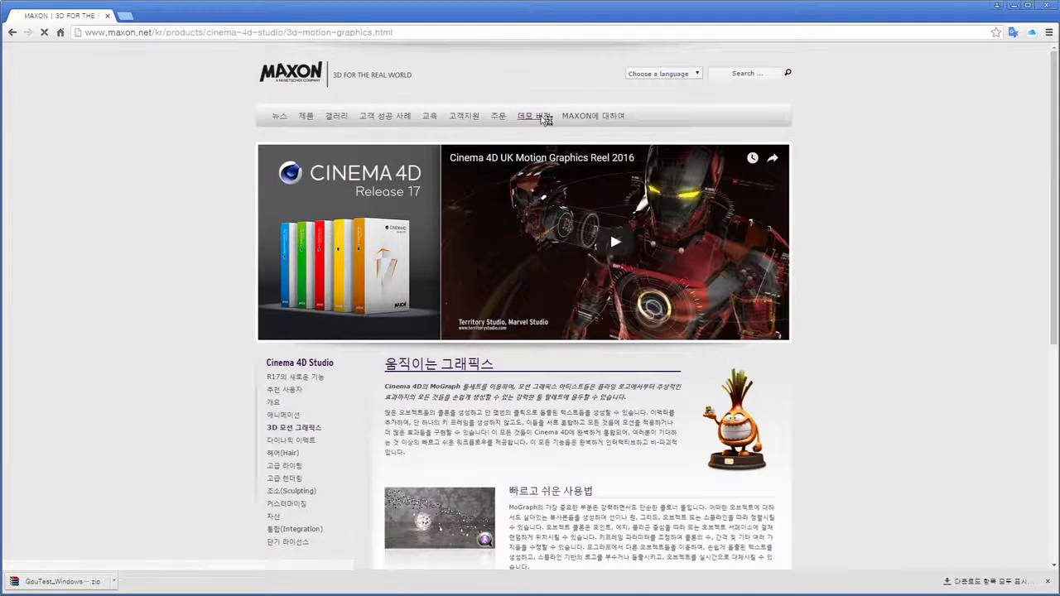
Open the demo version (데모 버전) download form on the MAXON website and review its user information fields
left_click(543, 118)
scroll(563, 274, "down", 2)
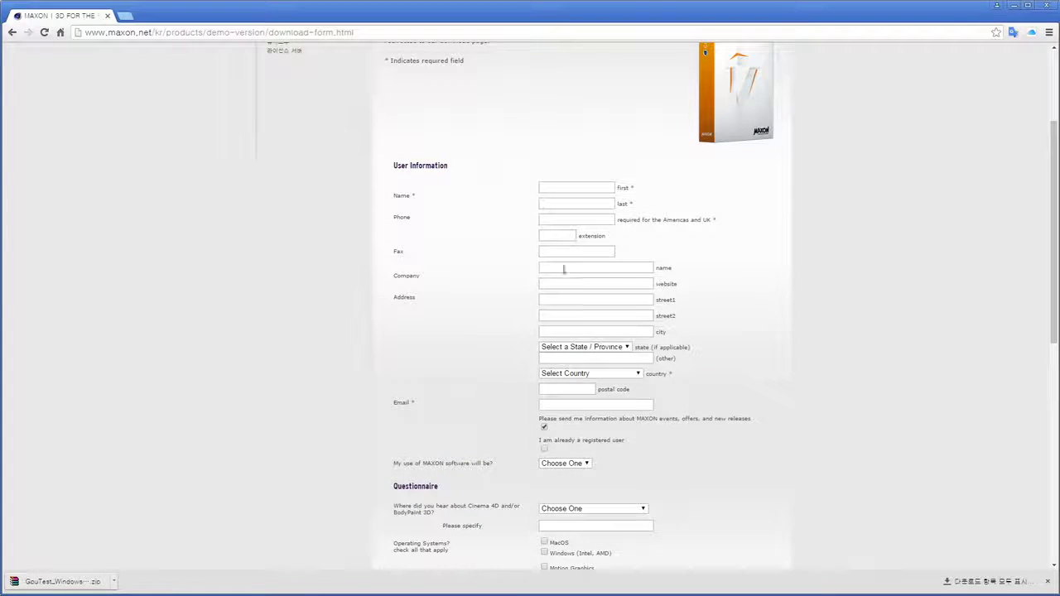
scroll(763, 389, "up", 2)
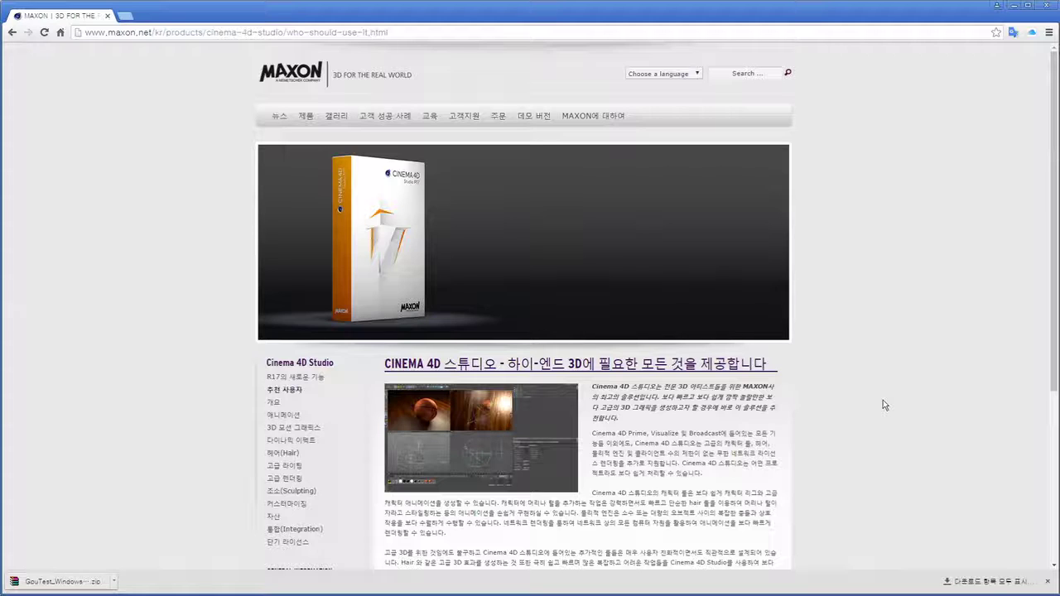
Return to the Cinema 4D Studio product page and open the system requirements page from its general information links
key("alt+Left")
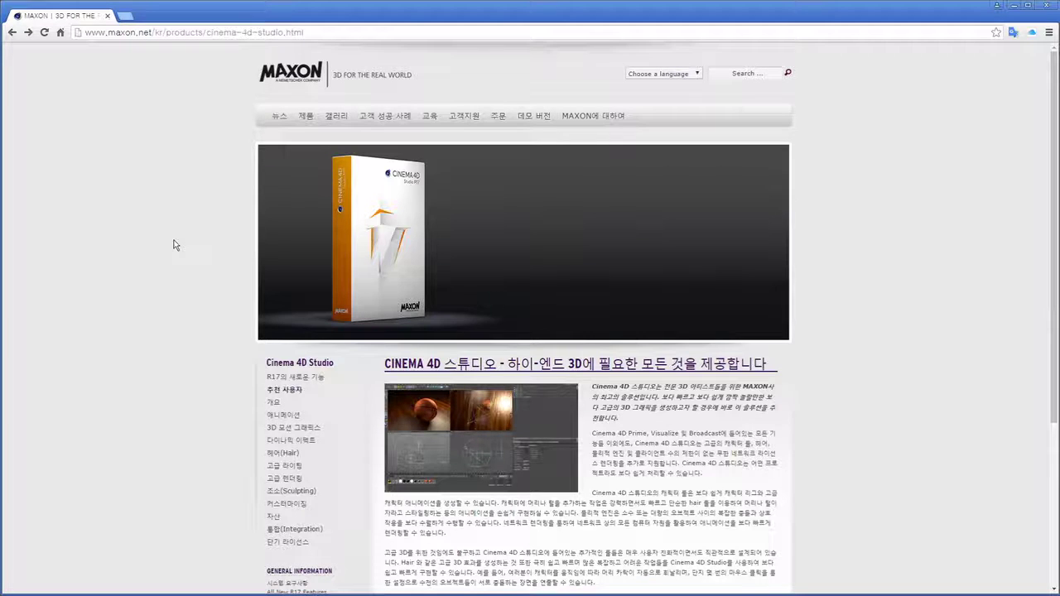
scroll(216, 346, "down", 1)
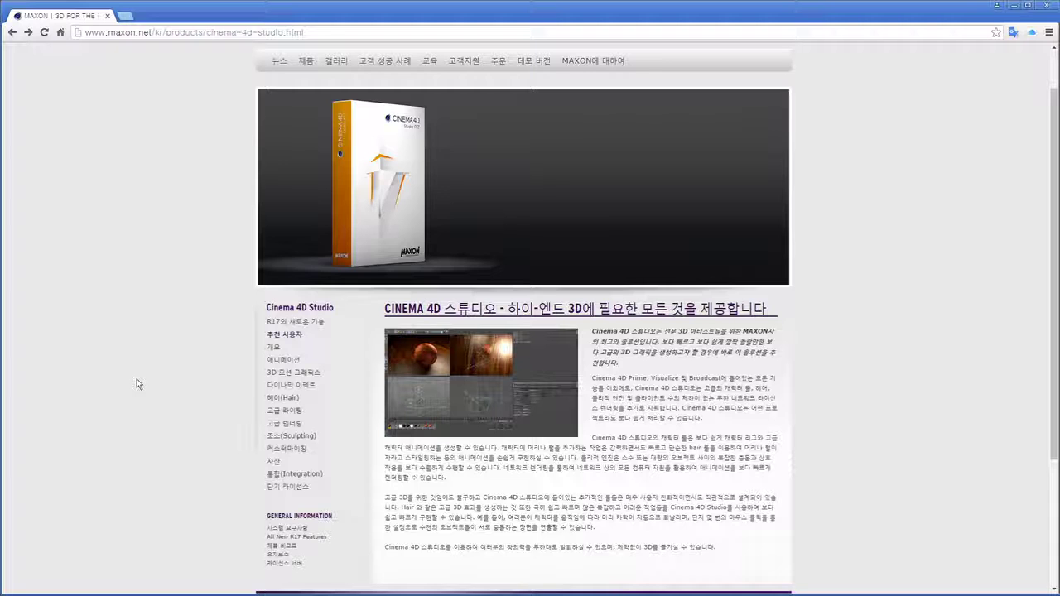
scroll(139, 383, "down", 2)
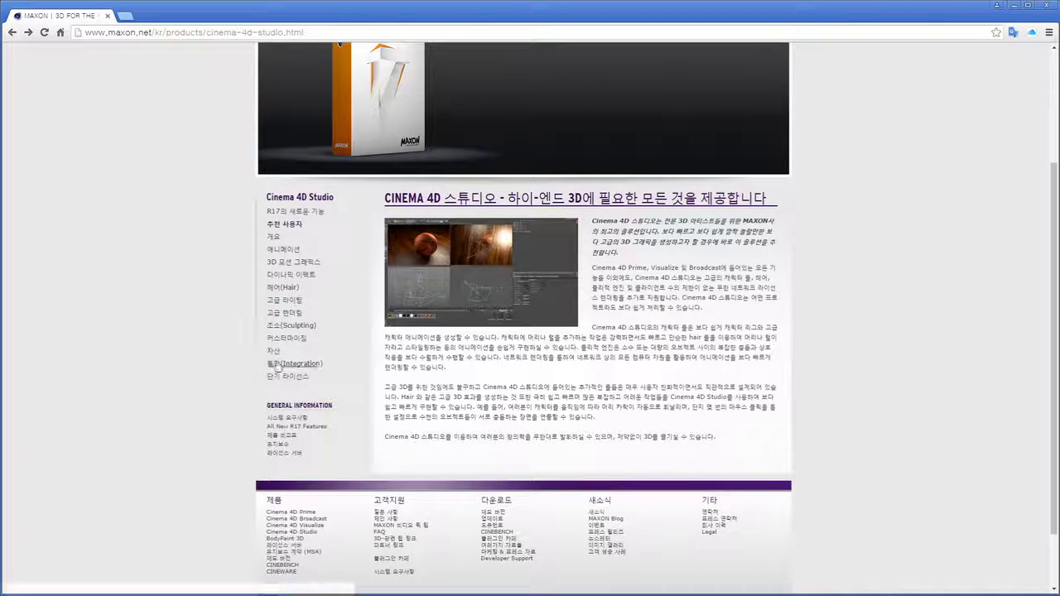
left_click(286, 419)
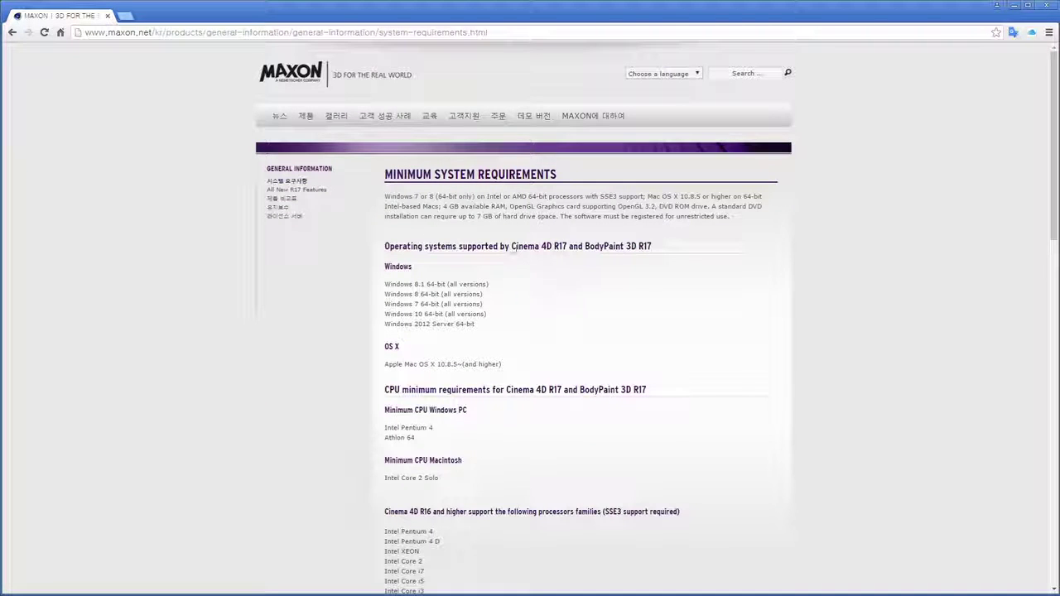
Examine the list of Windows versions supported by Cinema 4D R17, highlighting the Windows 7 and Windows 2012 Server entries
left_click_drag(386, 265, 374, 311)
left_click(519, 322)
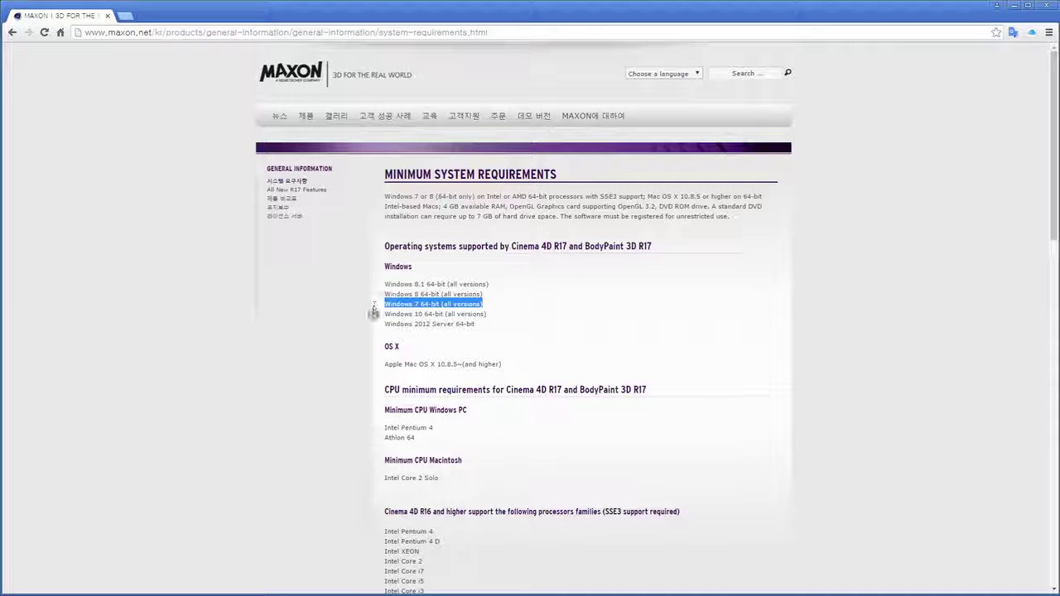
left_click_drag(479, 325, 385, 328)
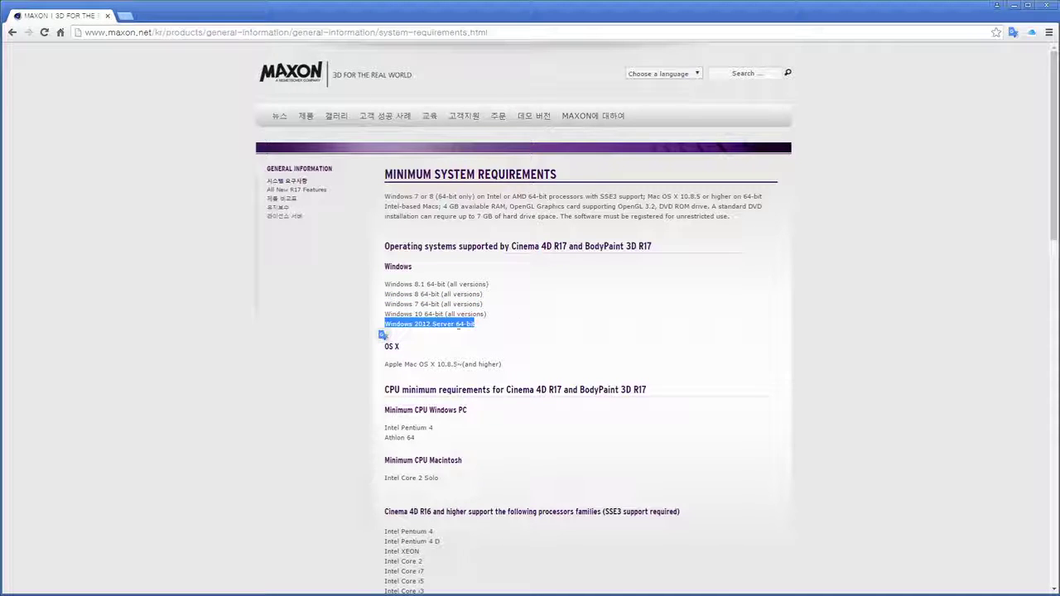
left_click(546, 304)
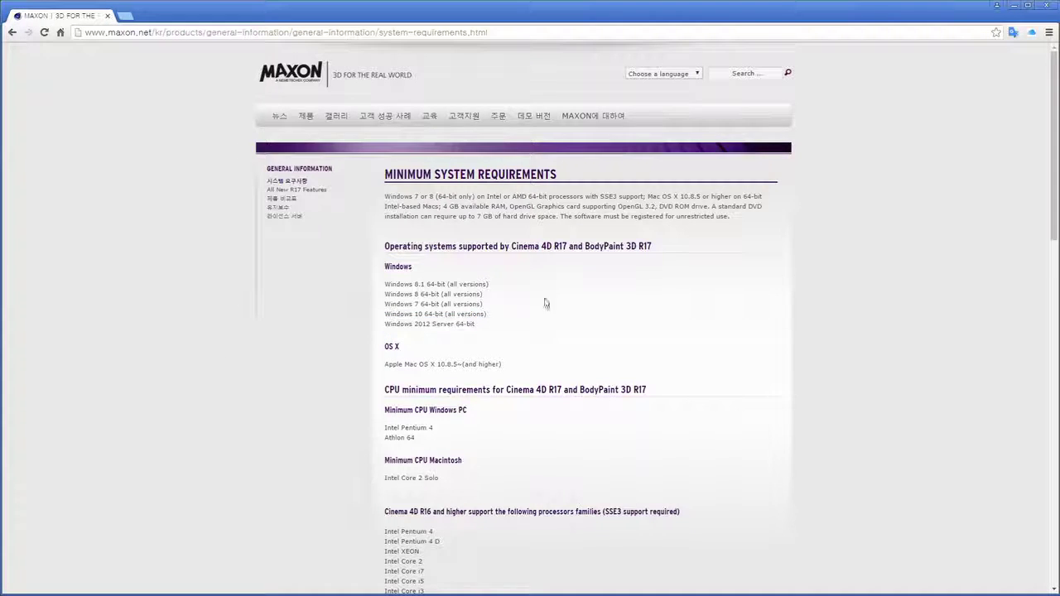
Check the minimum CPU requirements for a Windows PC, highlighting the listed processors
scroll(546, 304, "down", 3)
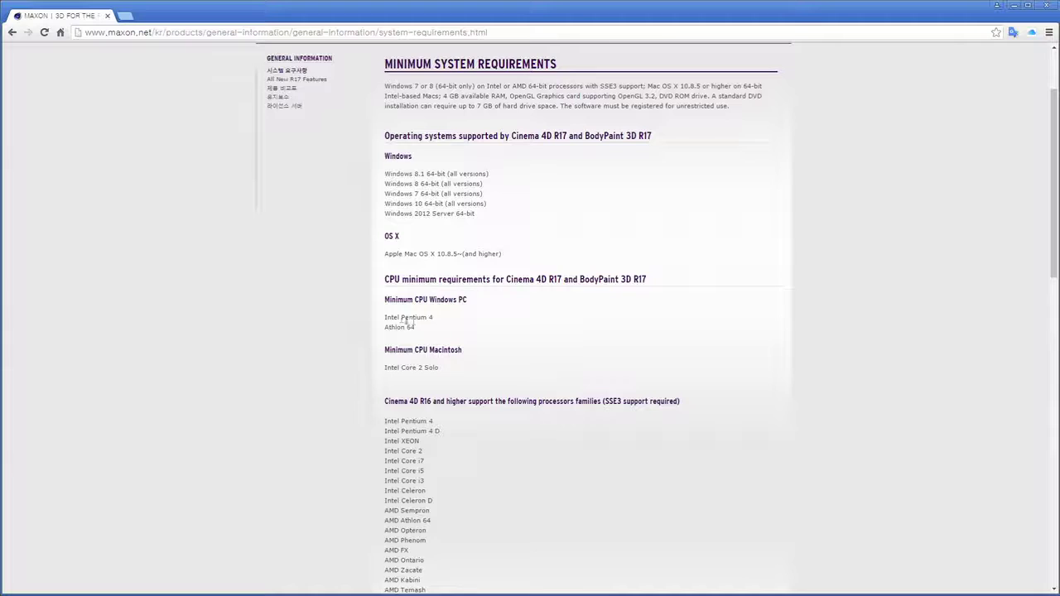
left_click_drag(385, 318, 437, 331)
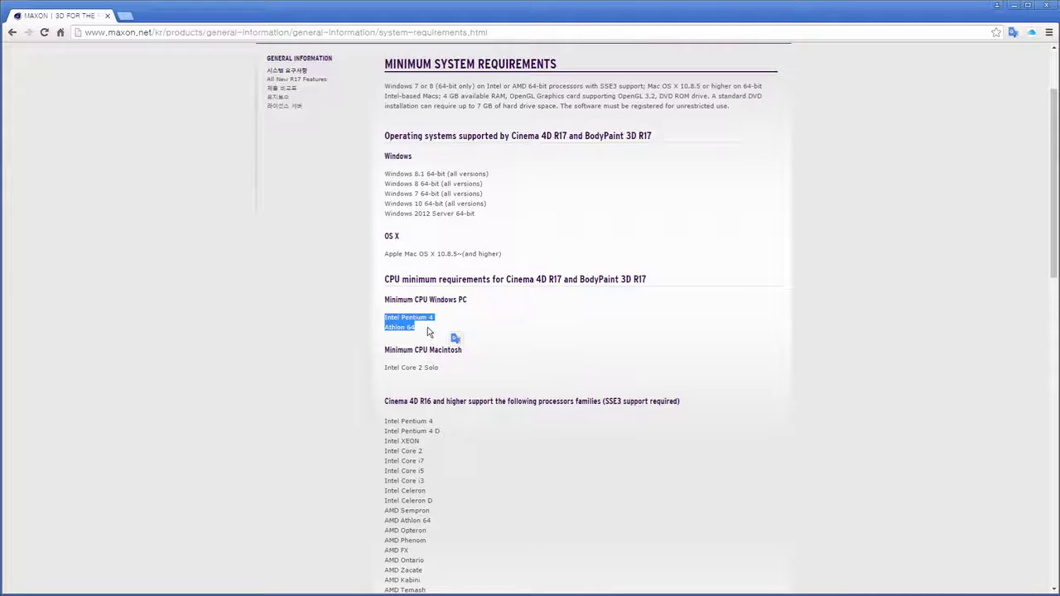
left_click(367, 325)
Read the supported processor families section, highlighting its Cinema 4D R16 heading and the SSE3 requirement
scroll(641, 329, "down", 1)
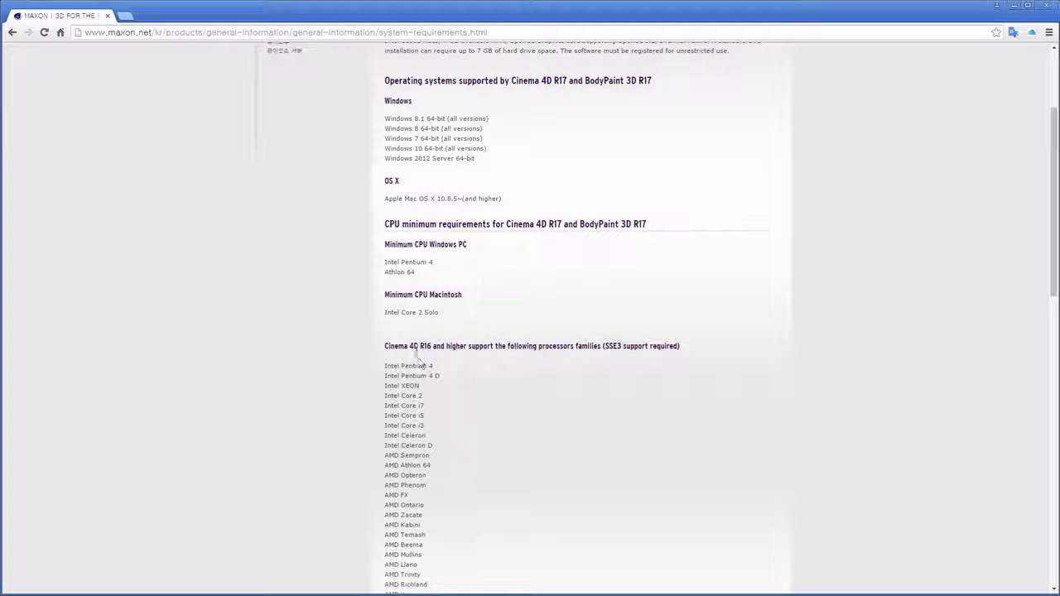
left_click_drag(420, 348, 623, 348)
left_click(635, 362)
left_click_drag(605, 347, 624, 347)
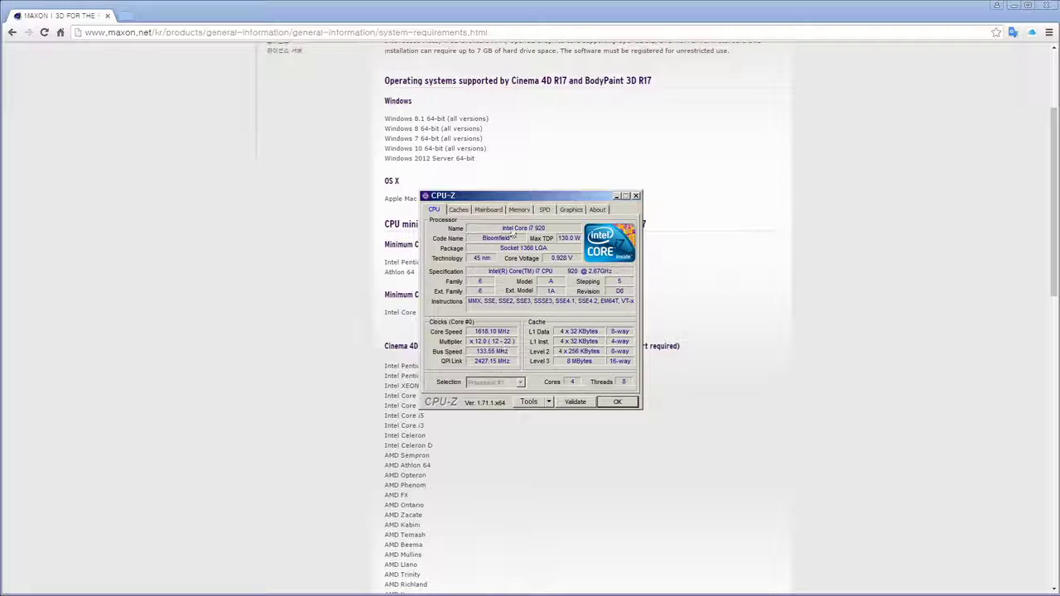
Inspect the computer's mainboard, memory and graphics card details in CPU-Z
left_click(487, 210)
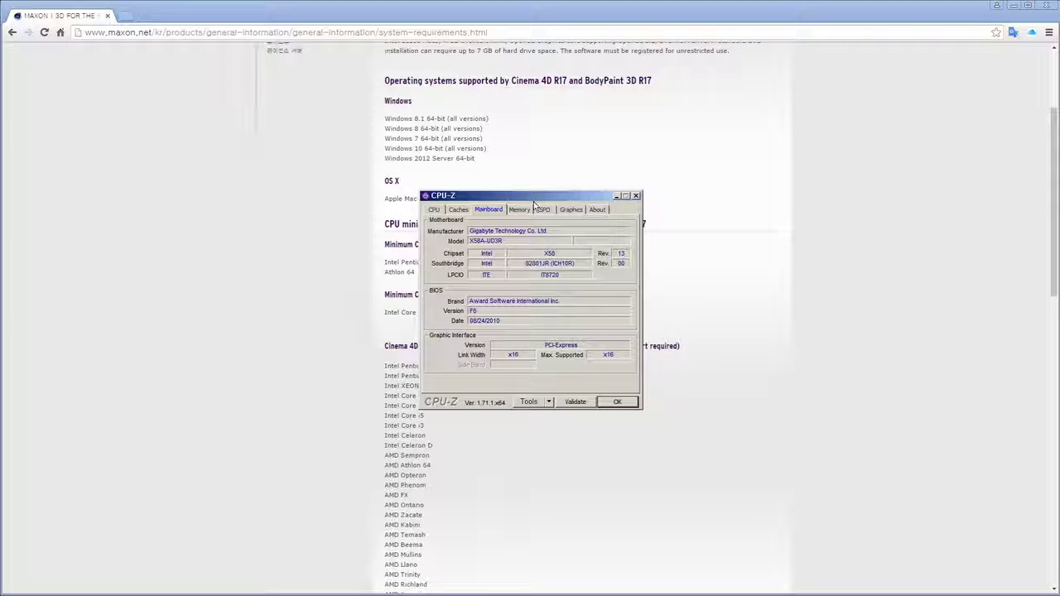
left_click(519, 210)
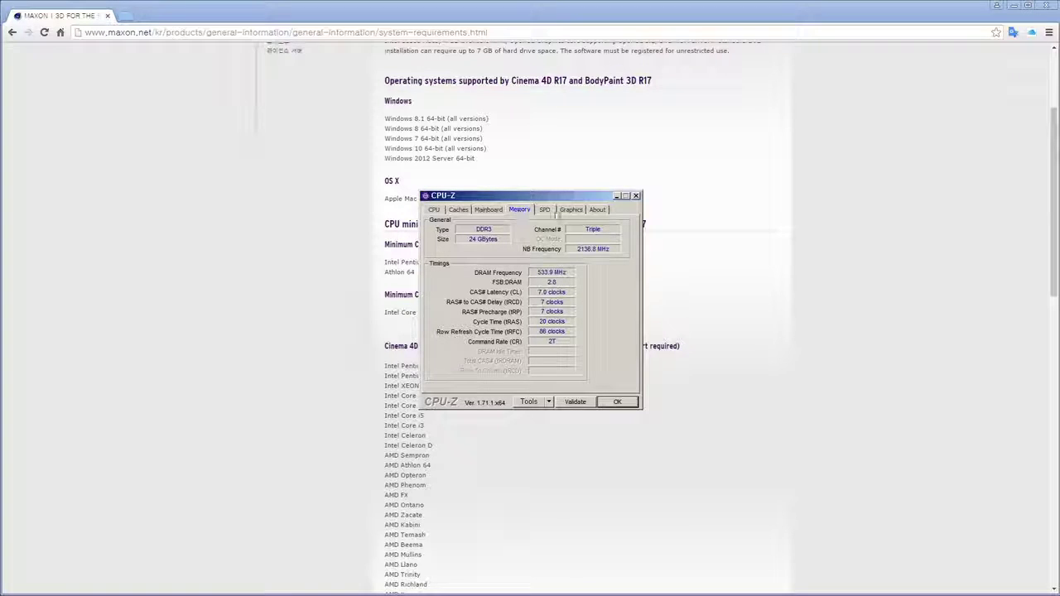
left_click(570, 209)
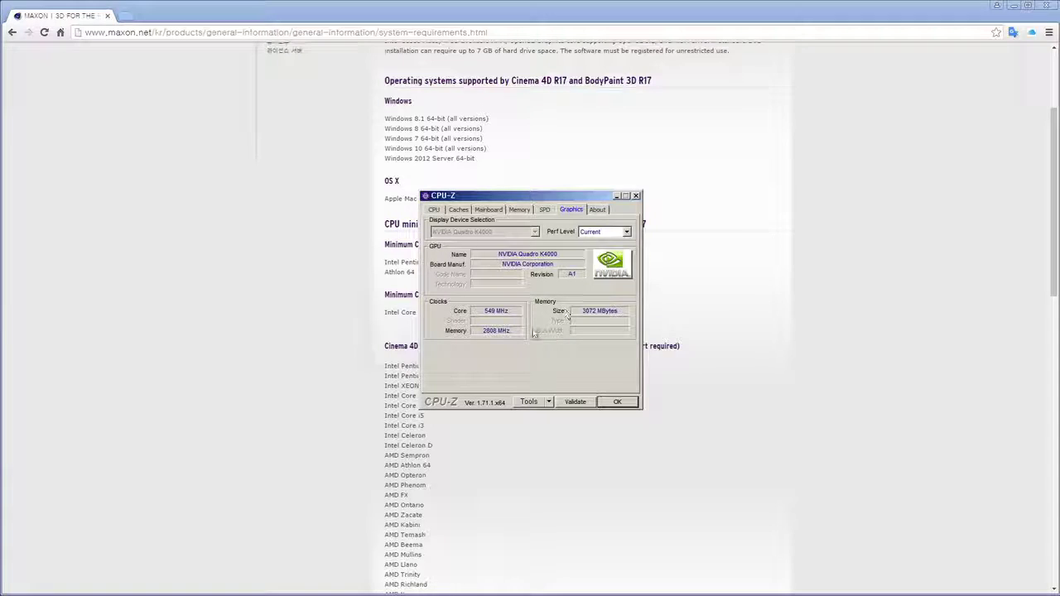
Check the processor details and supported instruction sets in CPU-Z beside the requirements page, and return to the page
left_click(435, 211)
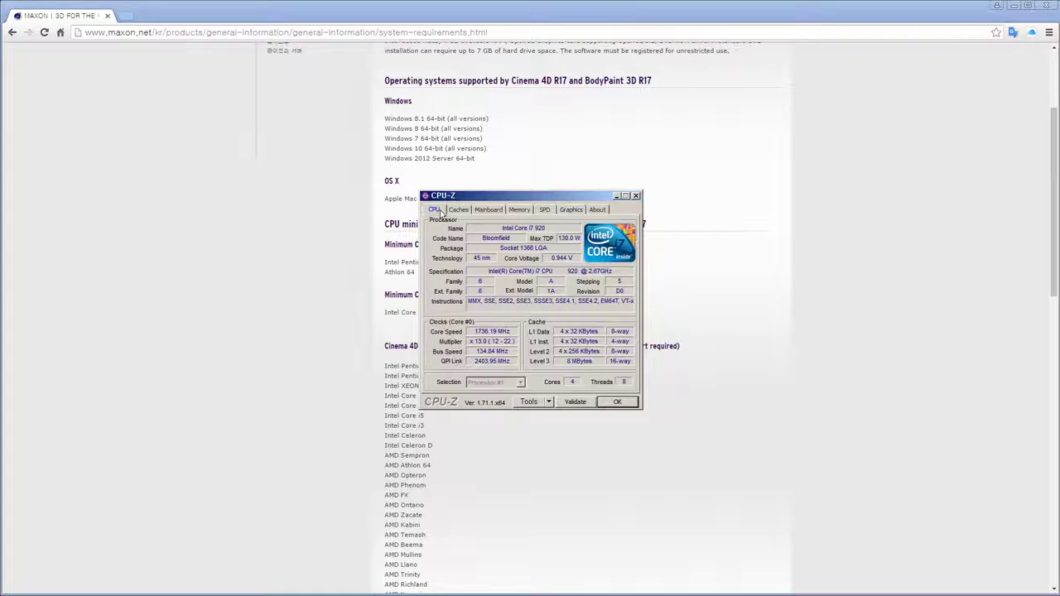
left_click_drag(880, 221, 879, 220)
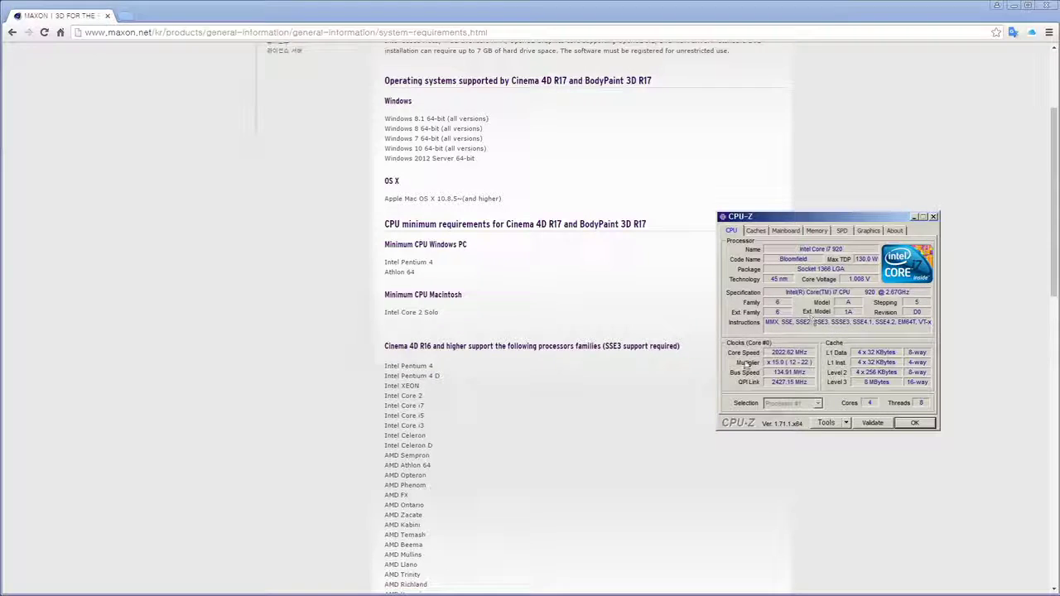
left_click(607, 373)
Read the Graphics cards section of the system requirements, highlighting "OpenGL 3.2-capable graphics cards"
scroll(625, 321, "down", 2)
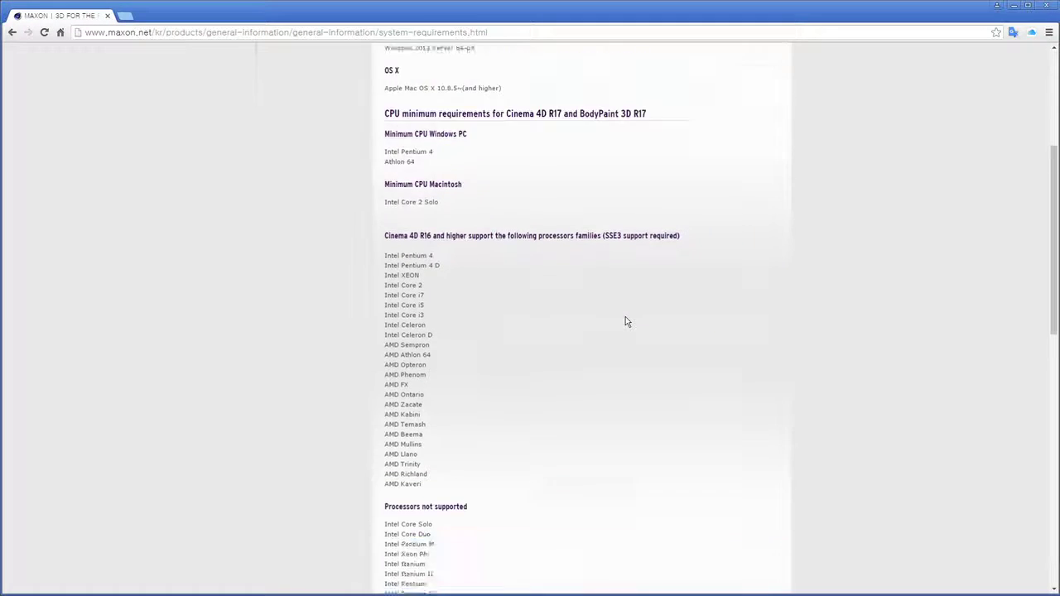
scroll(625, 322, "down", 5)
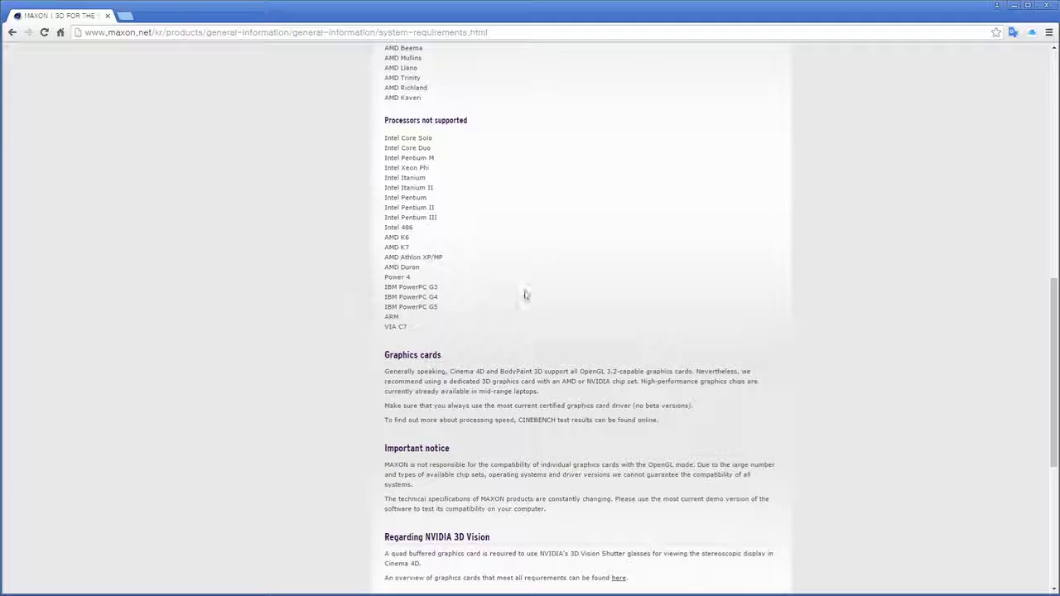
scroll(547, 294, "down", 1)
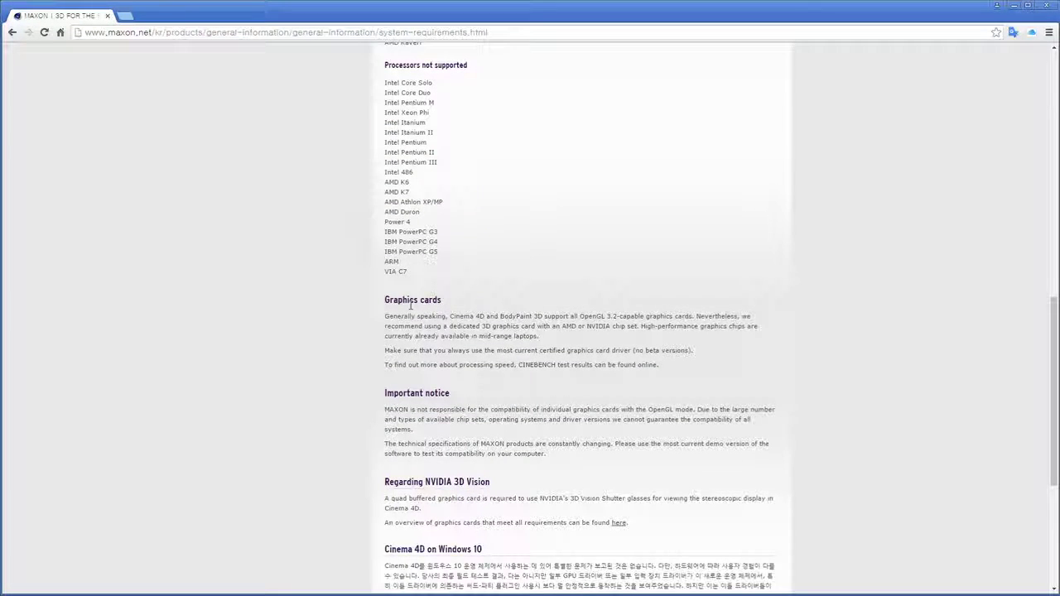
left_click_drag(578, 316, 695, 317)
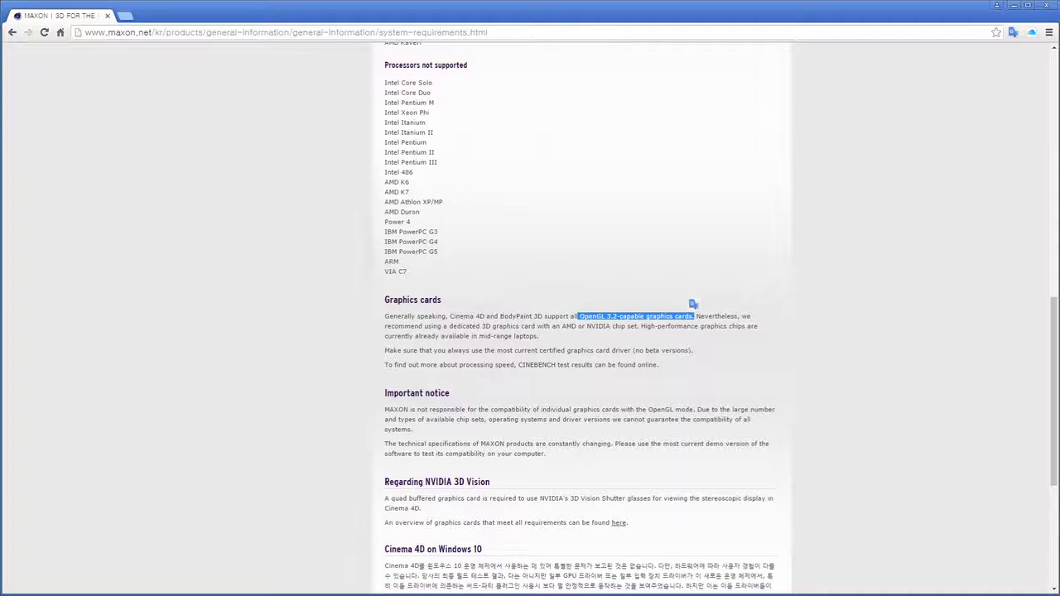
Switch to CPU-Z, check the graphics card's model, and return to the browser
key("alt+Tab")
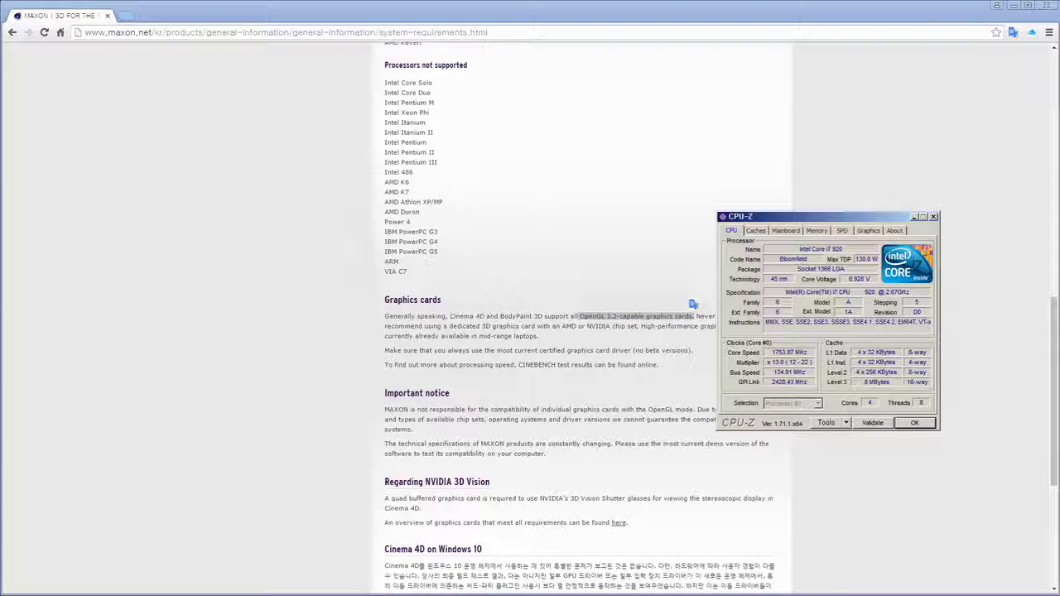
left_click(869, 232)
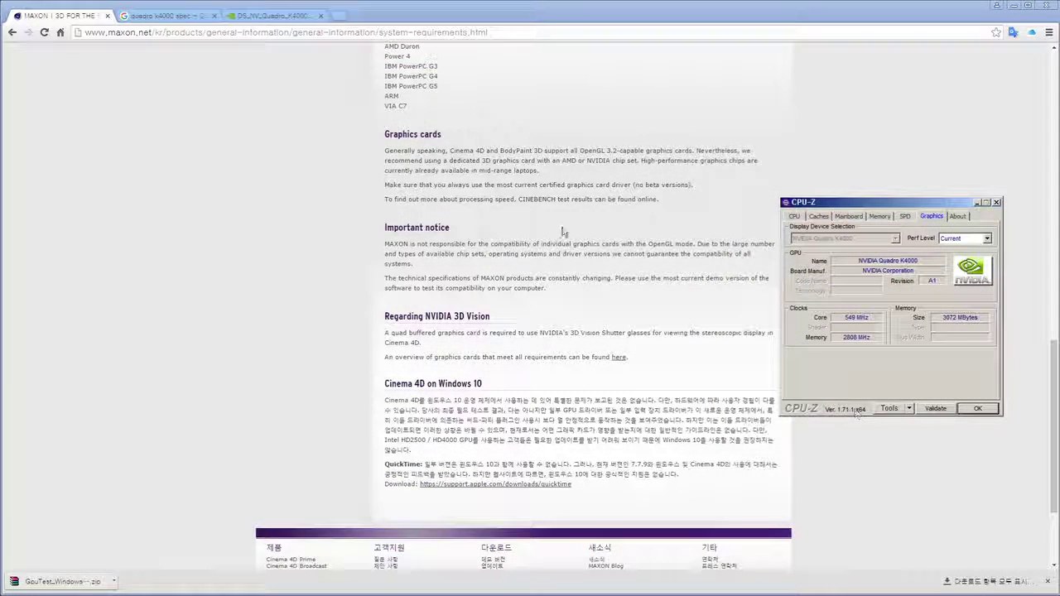
left_click(260, 337)
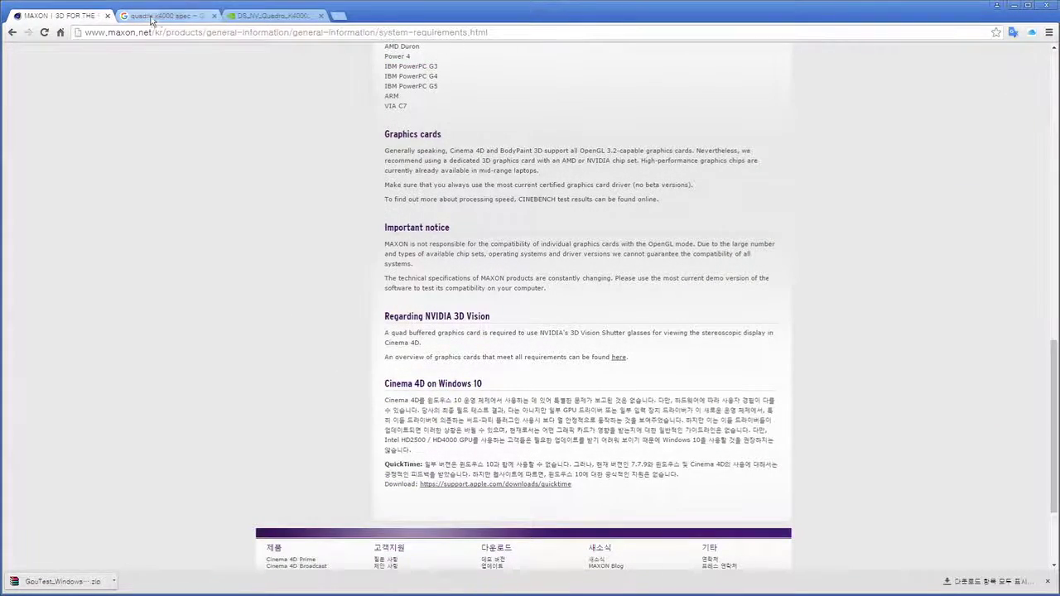
Search Google for "quadro k4000 spec", highlighting the card model and the word "spec" in the query
left_click(158, 17)
triple_click(287, 66)
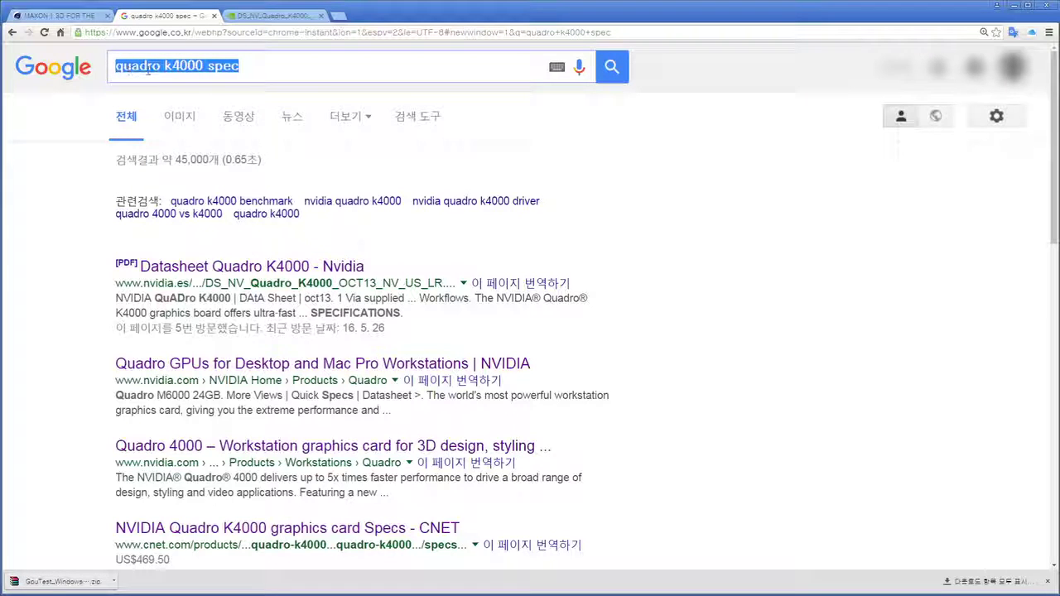
left_click(203, 65)
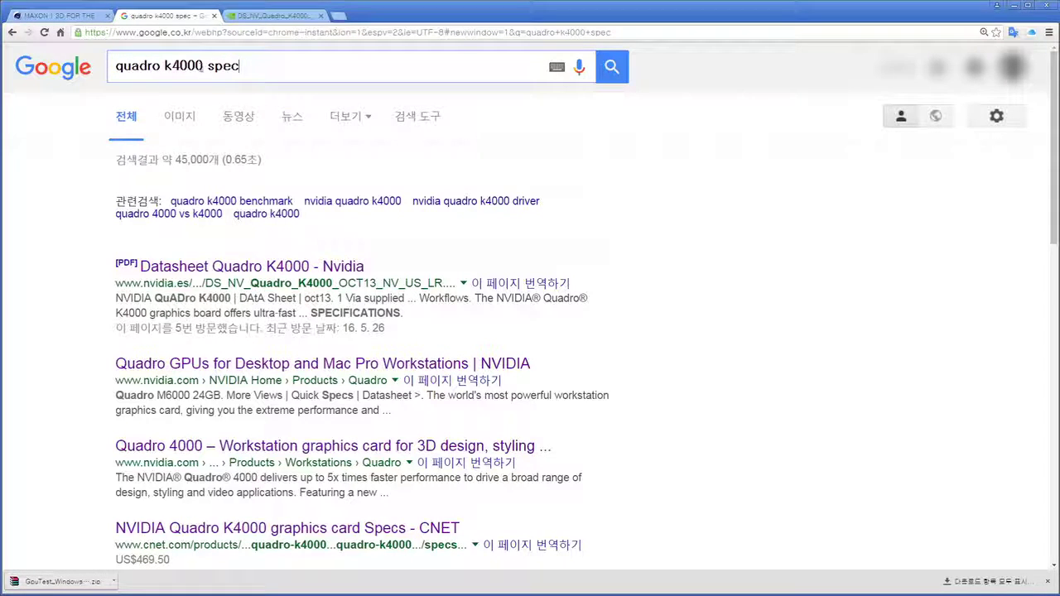
left_click_drag(202, 66, 115, 65)
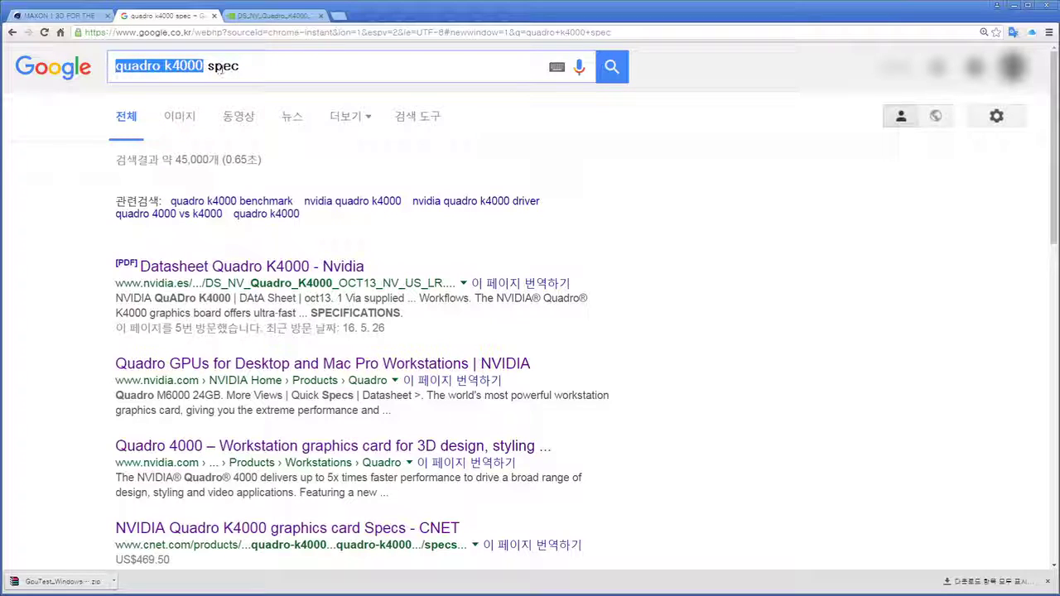
left_click_drag(208, 66, 242, 68)
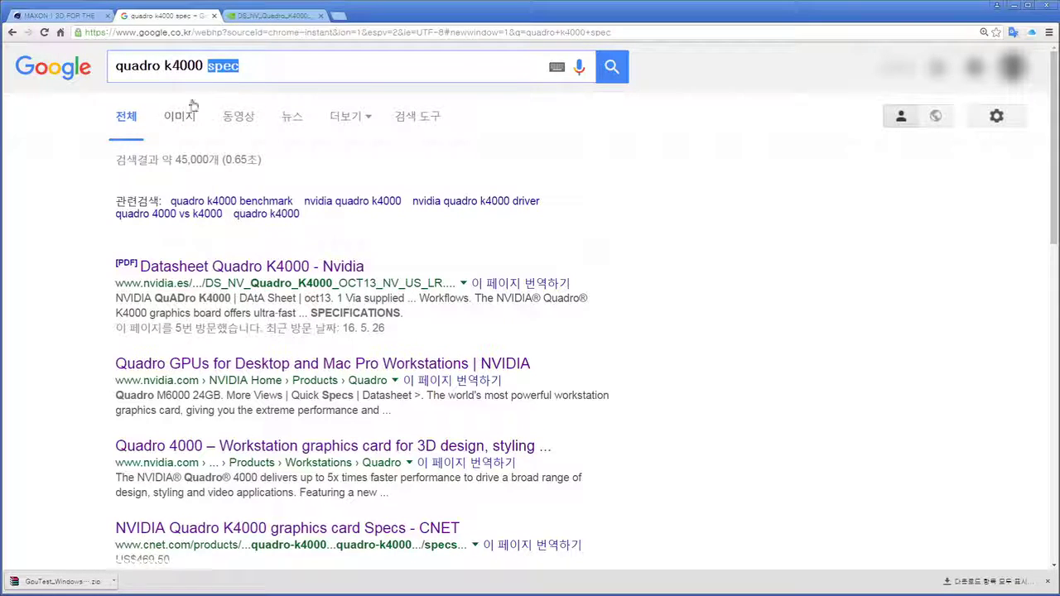
left_click(613, 70)
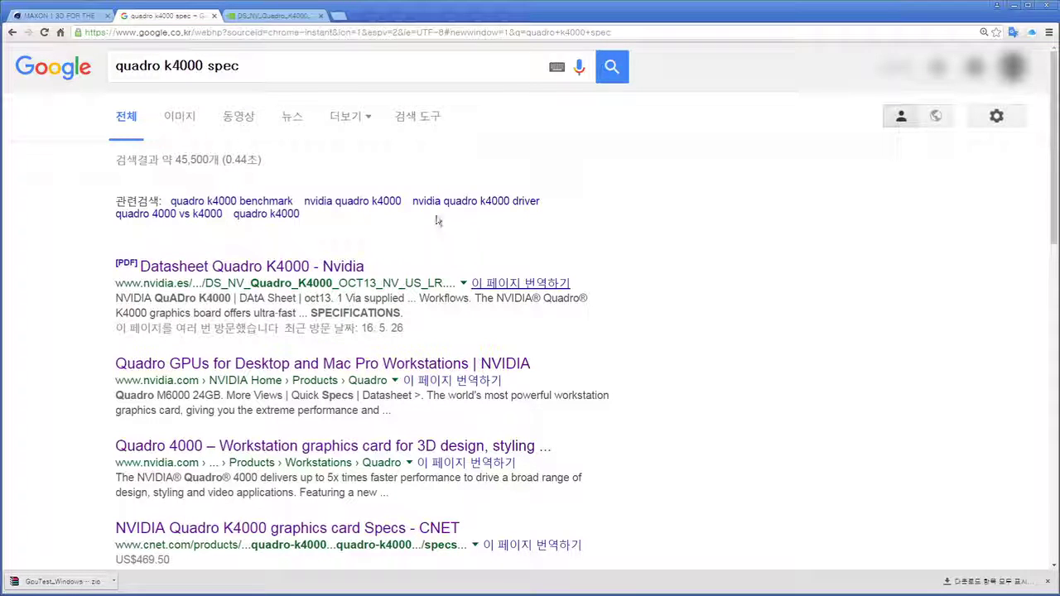
Look through the search results and open the PDF result "Datasheet Quadro K4000 - Nvidia"
scroll(404, 245, "down", 1)
scroll(454, 417, "down", 2)
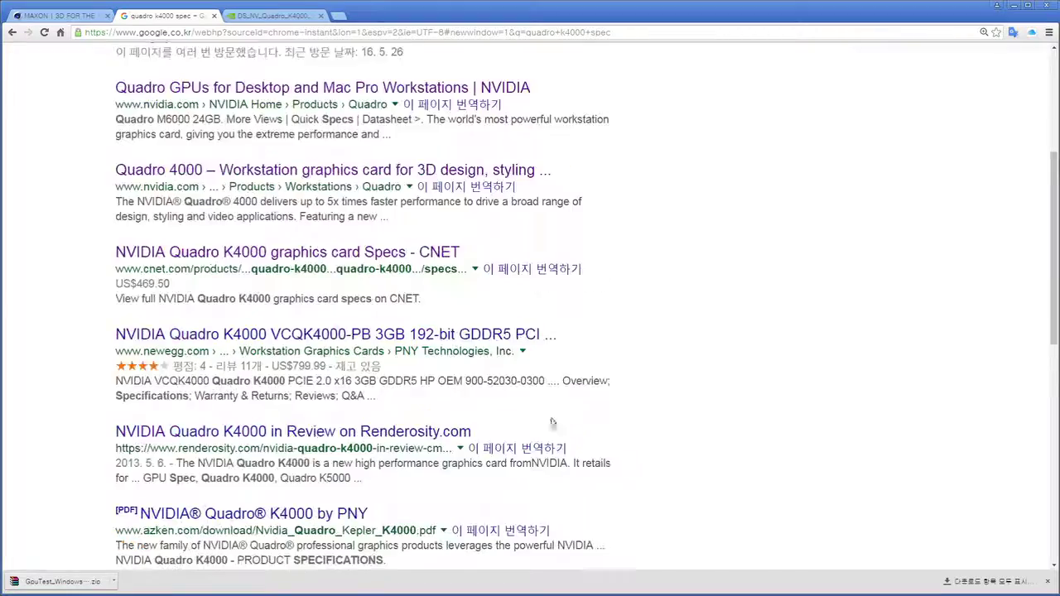
scroll(586, 298, "up", 3)
scroll(420, 295, "down", 5)
scroll(420, 296, "up", 5)
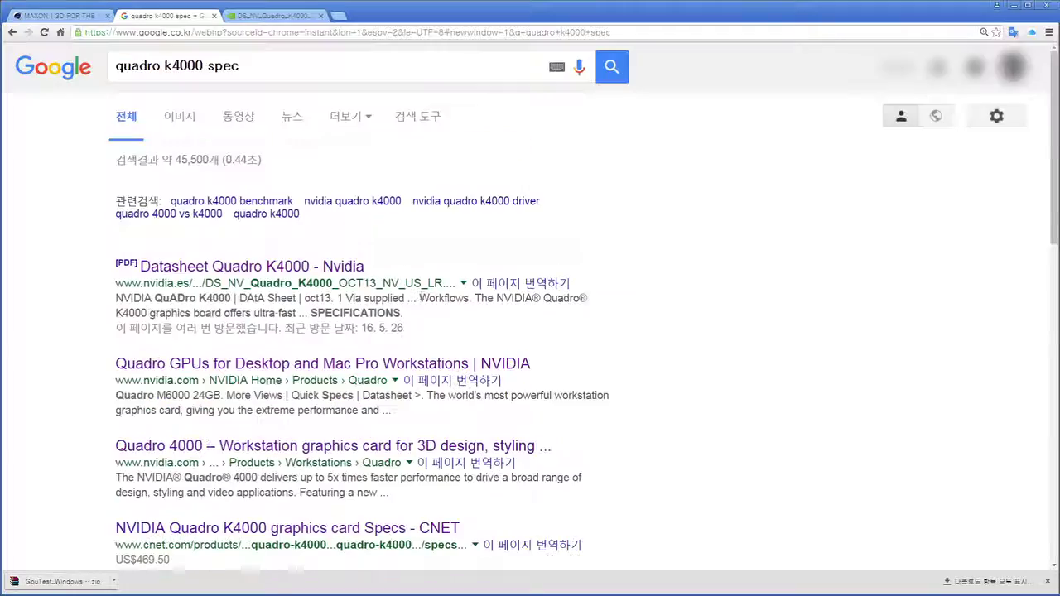
left_click(241, 268)
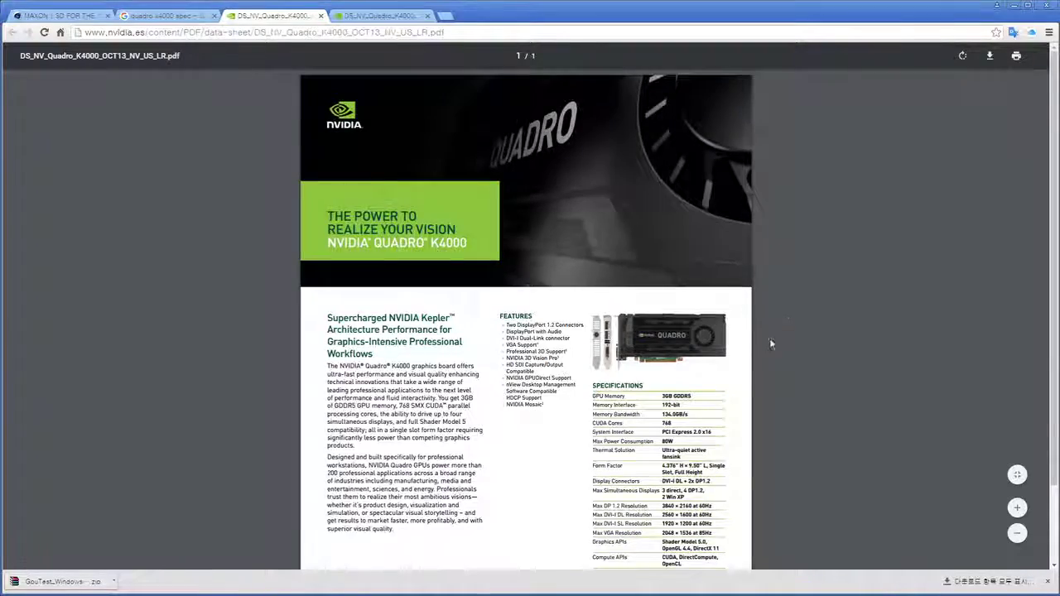
Find the Graphics APIs row in the Quadro K4000 datasheet's specifications, highlighting its label and the supported OpenGL version
scroll(843, 357, "up", 6, "ctrl")
scroll(847, 414, "up", 2, "ctrl")
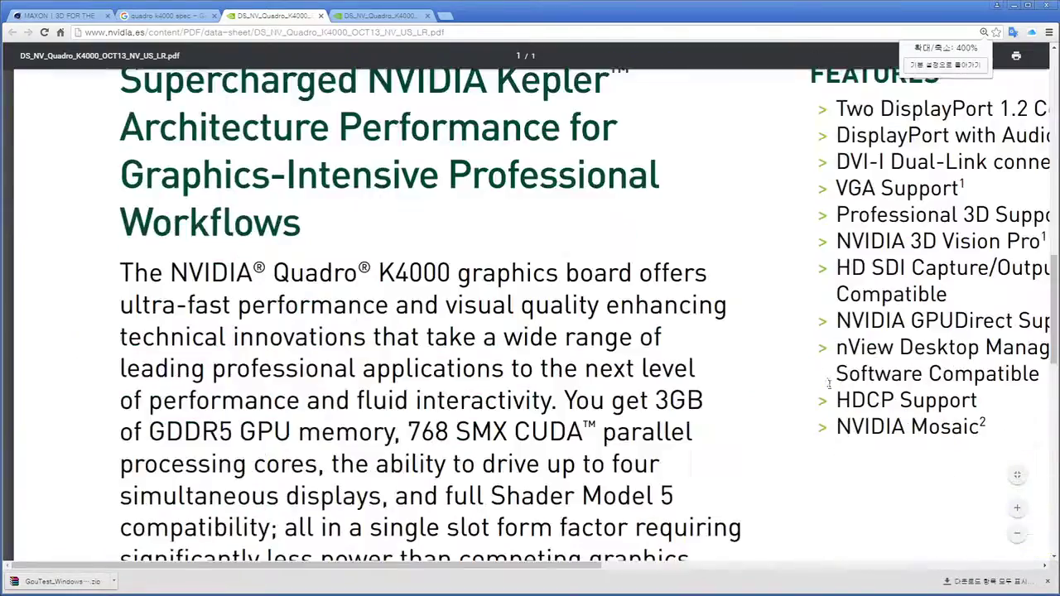
scroll(790, 480, "down", 3)
left_click_drag(583, 572, 969, 572)
scroll(553, 474, "down", 3)
scroll(553, 473, "down", 2)
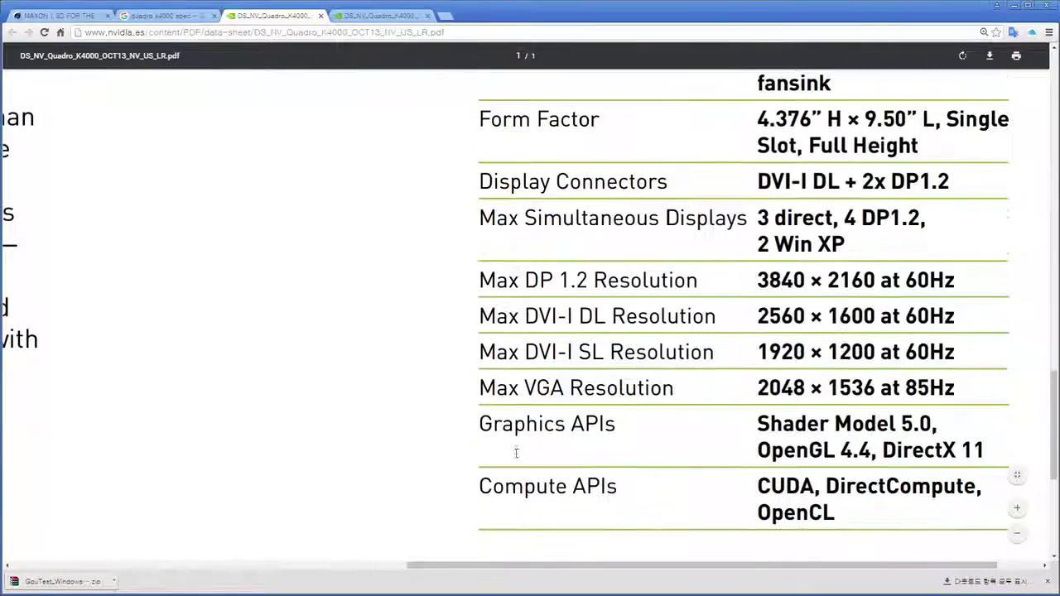
left_click_drag(480, 424, 626, 425)
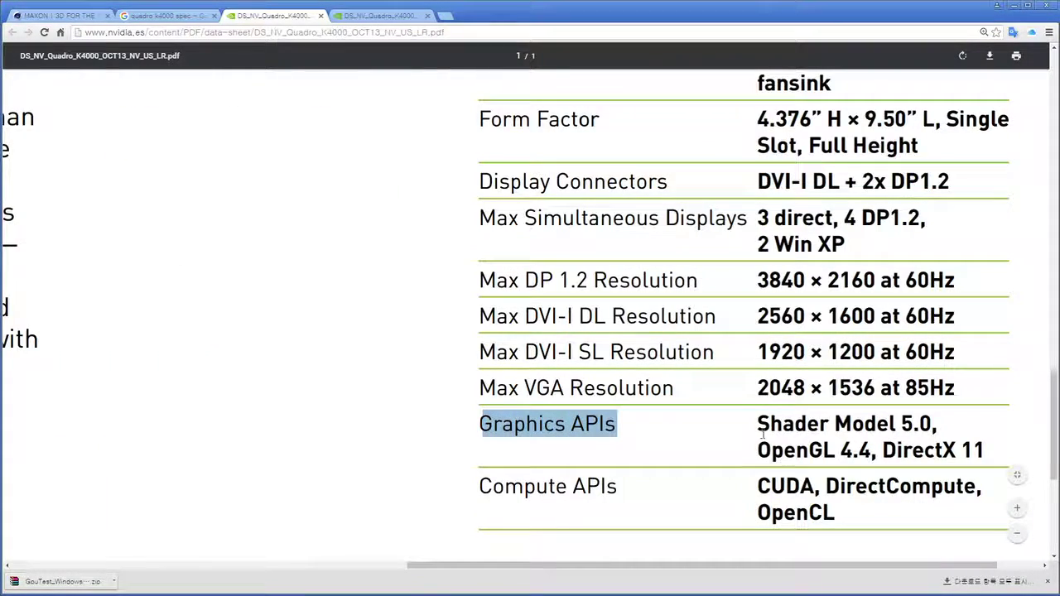
left_click_drag(758, 450, 878, 451)
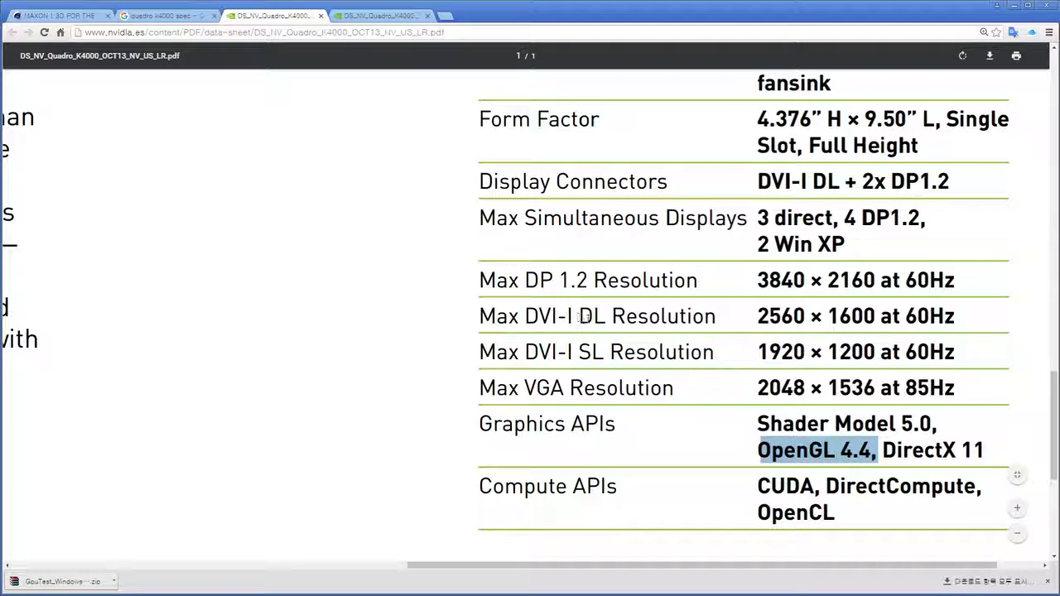
Review the Quadro K4000 datasheet as a whole at a smaller magnification, down to its full specifications table
scroll(586, 317, "up", 1, "ctrl")
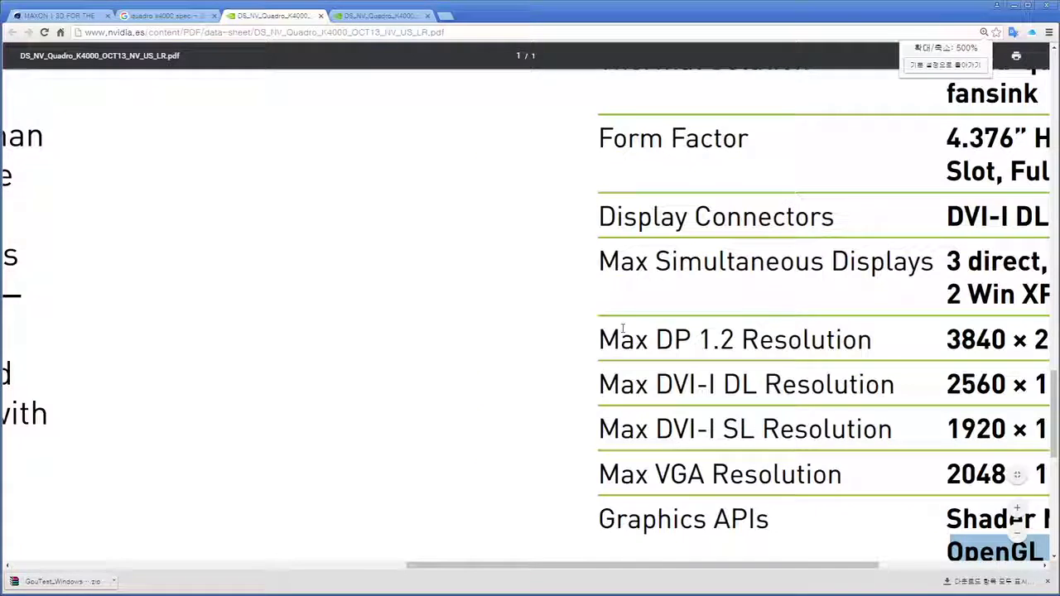
scroll(623, 329, "down", 2, "ctrl")
scroll(623, 329, "down", 3, "ctrl")
scroll(841, 322, "up", 5)
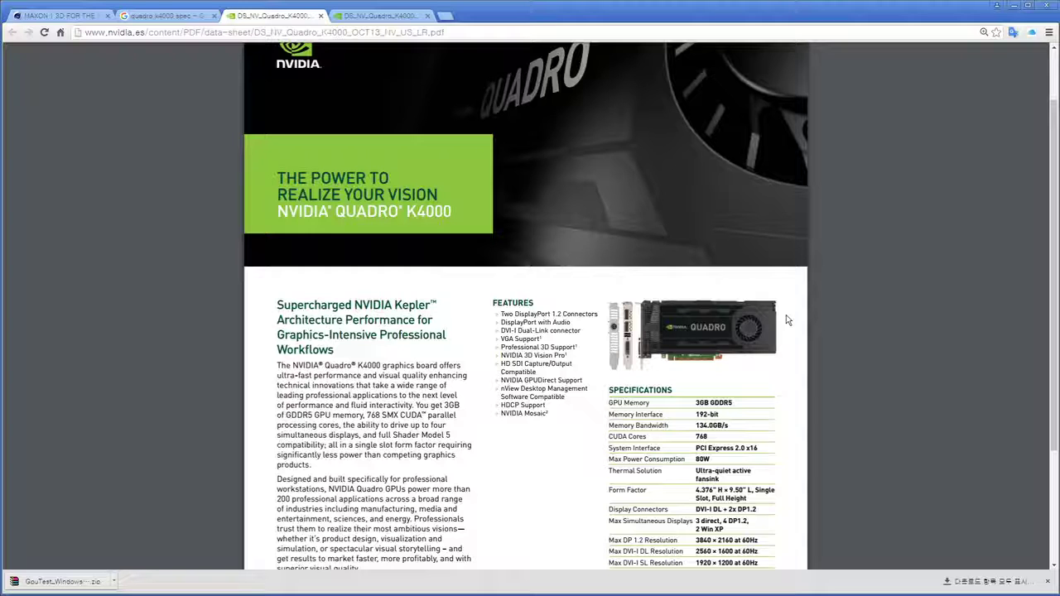
scroll(788, 320, "down", 3)
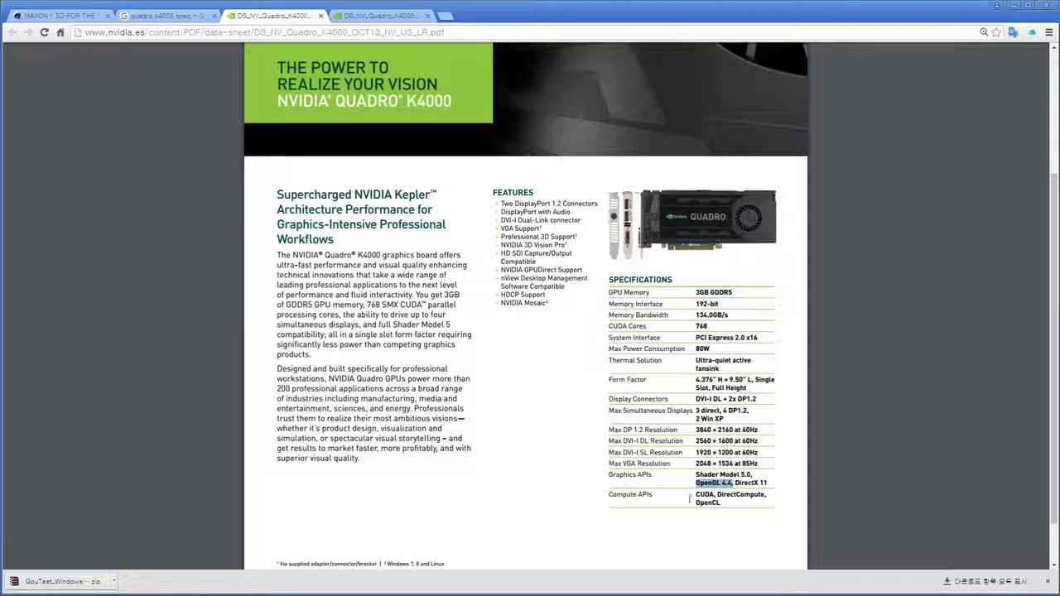
Recheck the SSE3 and OpenGL 3.2 requirements on the MAXON system requirements page, highlighting each of them
left_click(73, 22)
scroll(539, 333, "up", 10)
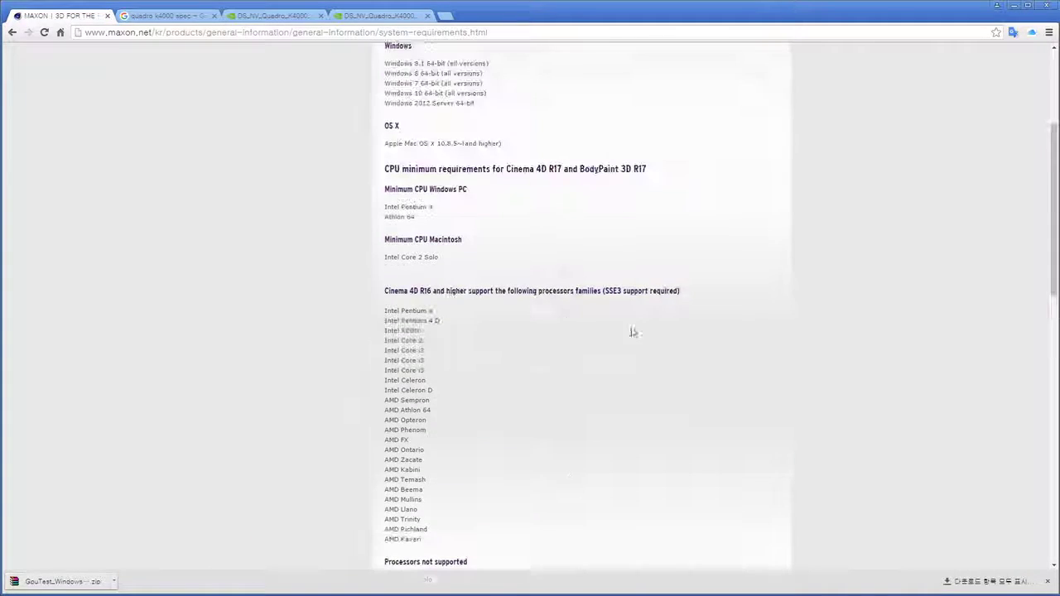
left_click_drag(604, 291, 621, 291)
scroll(642, 335, "down", 5)
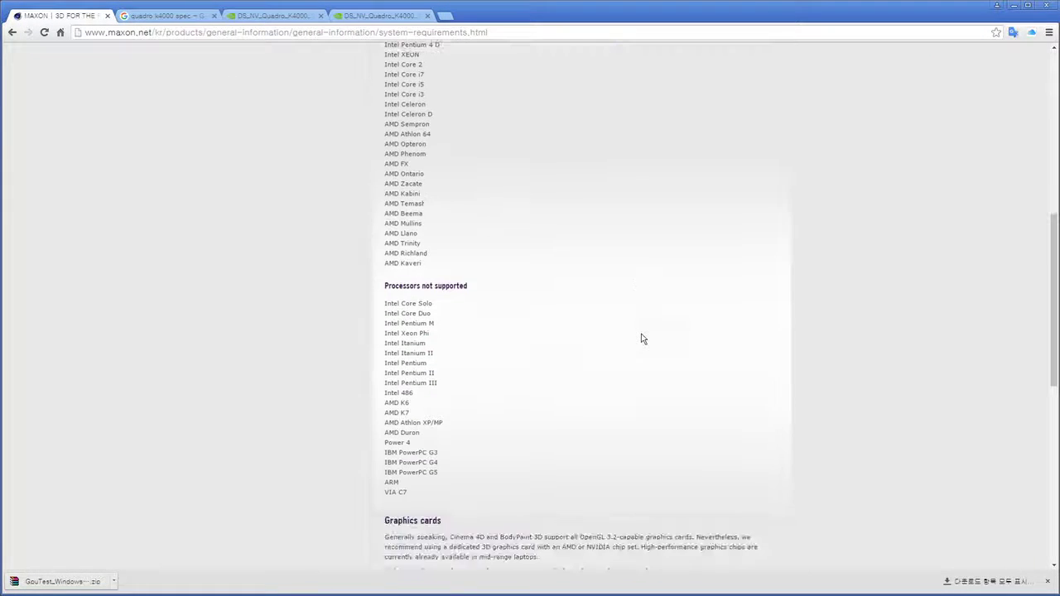
scroll(641, 334, "down", 1)
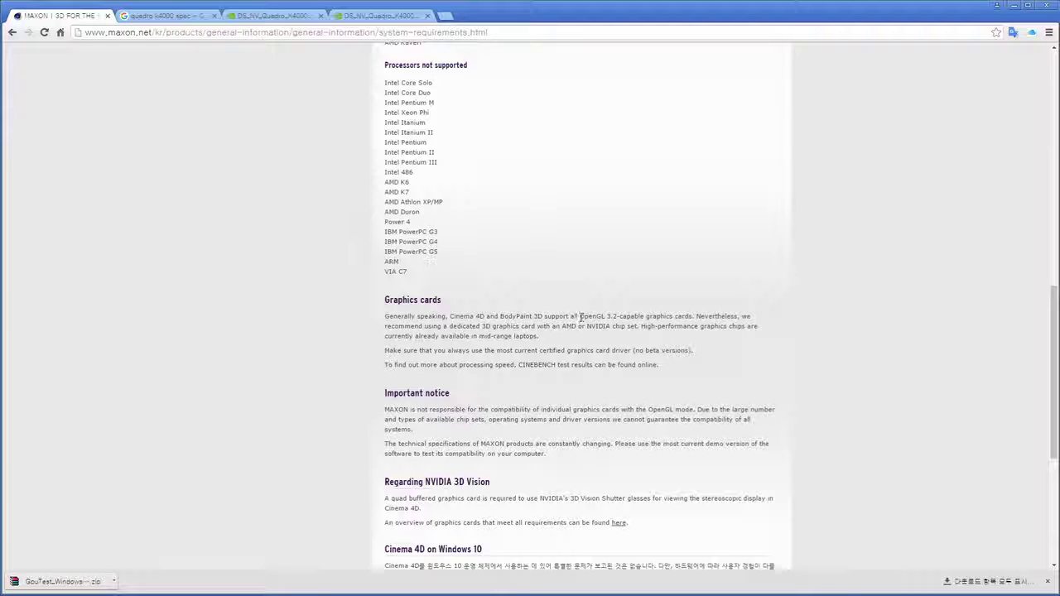
left_click_drag(579, 317, 617, 305)
Read the "Cinema 4D on Windows 10" section, highlighting its heading and clearing the selection
scroll(735, 327, "down", 2)
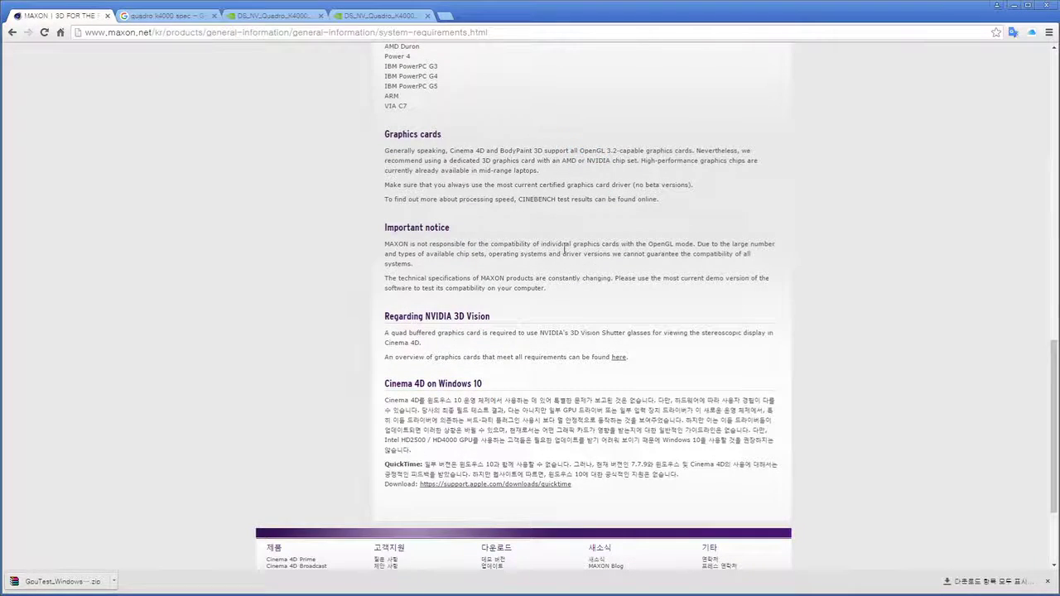
scroll(563, 249, "down", 1)
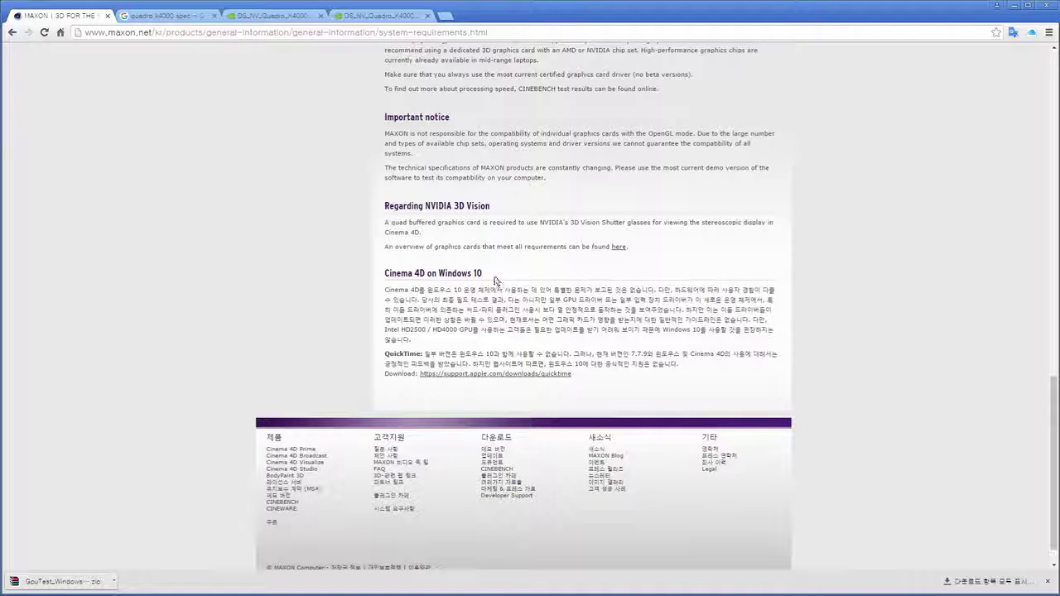
left_click_drag(489, 276, 383, 281)
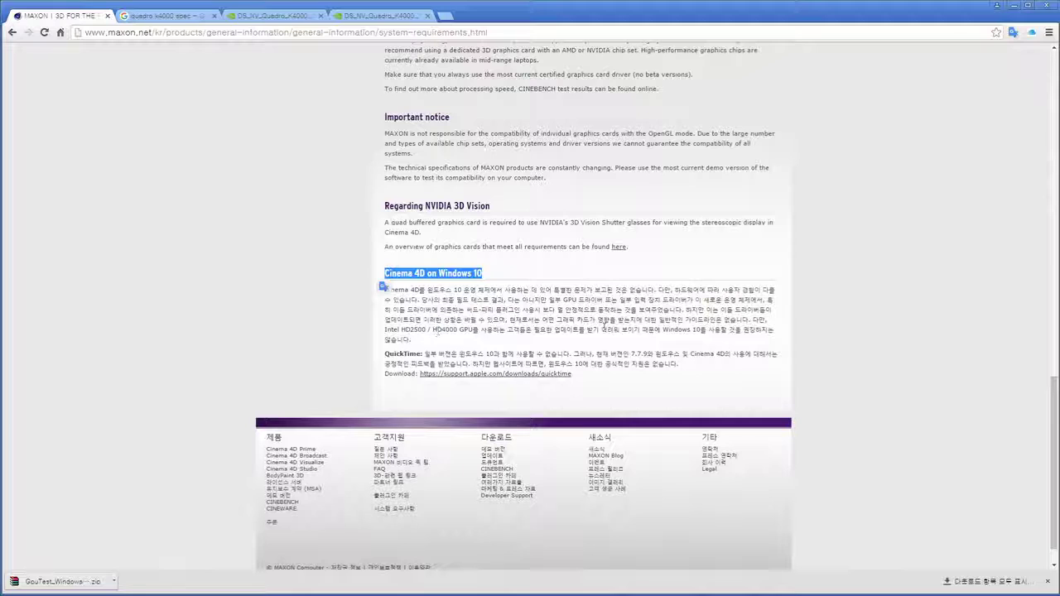
left_click(845, 342)
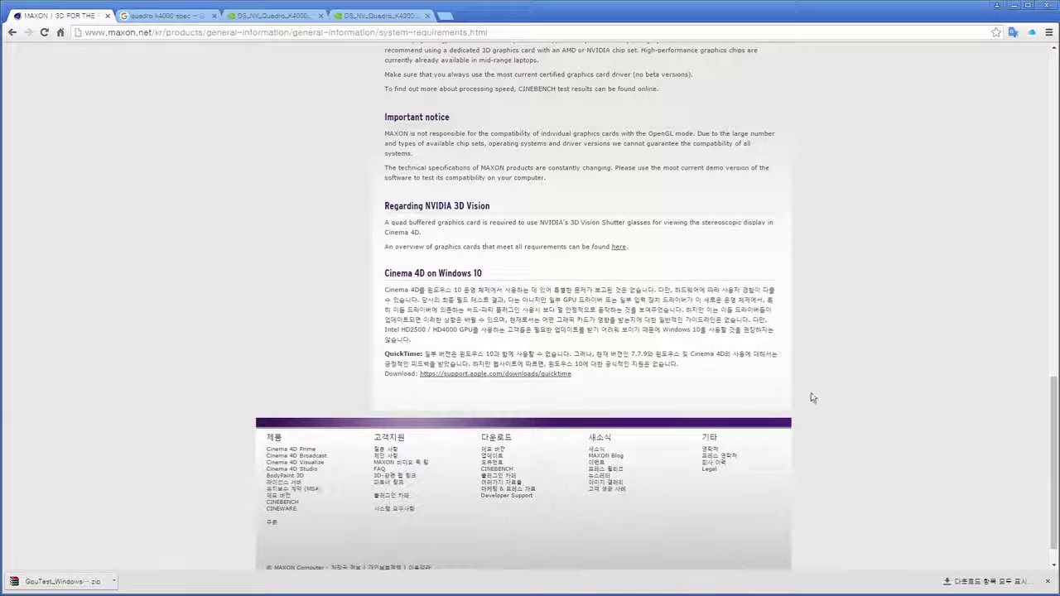
Review the system requirements page from its operating system list to the Graphics cards section, and return to its beginning
scroll(844, 396, "up", 20)
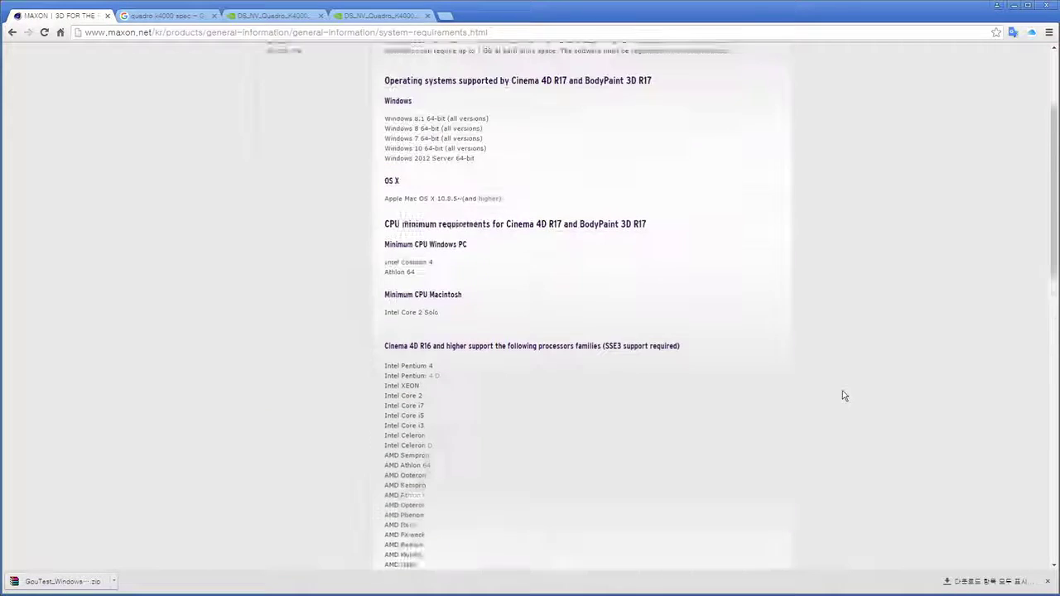
scroll(844, 396, "down", 1)
scroll(844, 396, "up", 1)
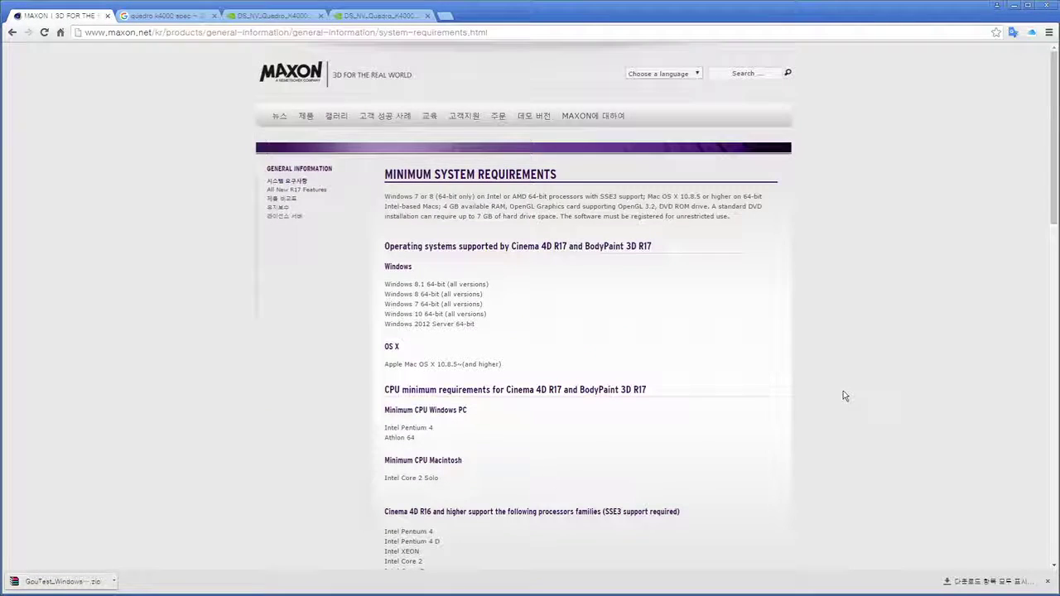
scroll(833, 393, "down", 18)
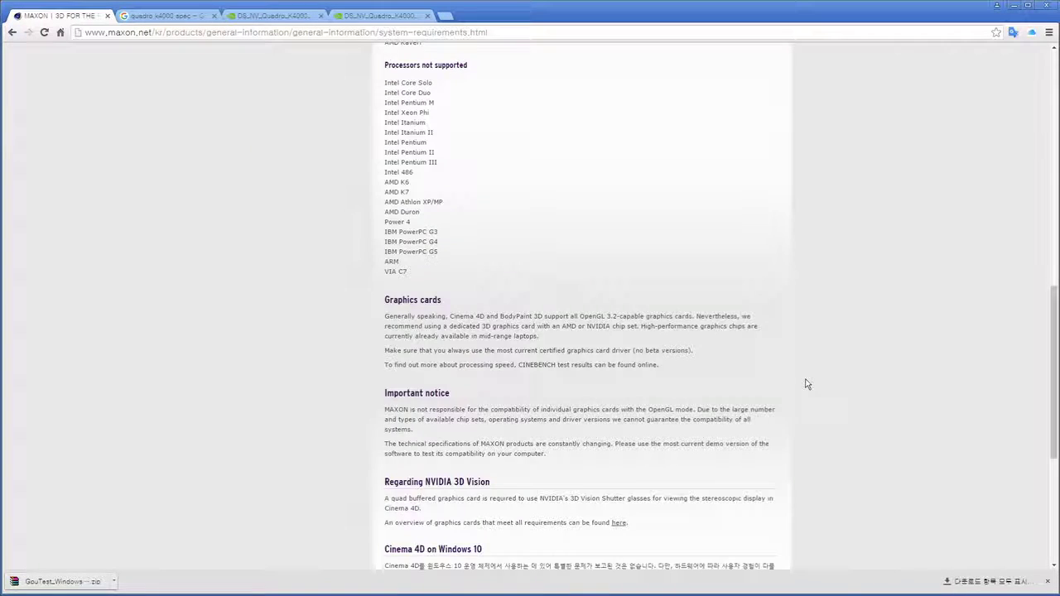
scroll(808, 384, "up", 18)
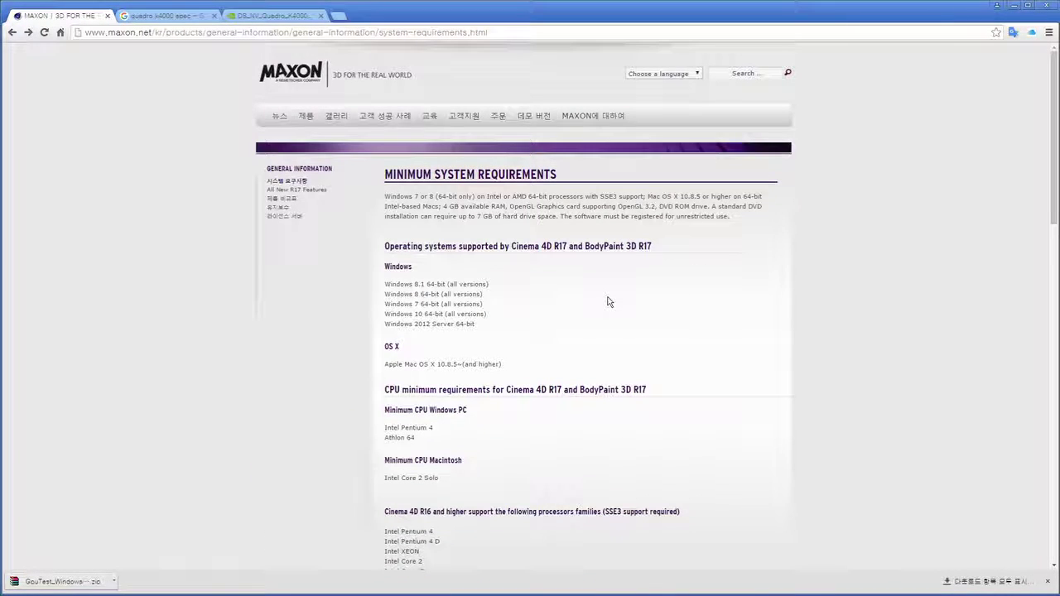
Open the MAXON demo version download form and review it from the user information through the questionnaire to its end
left_click(533, 116)
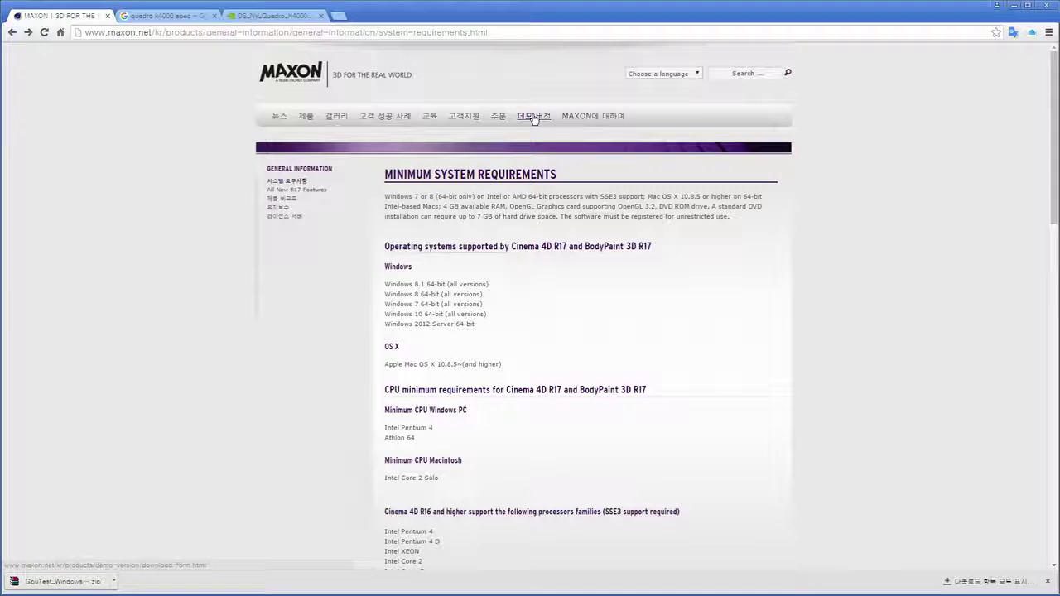
scroll(587, 254, "down", 2)
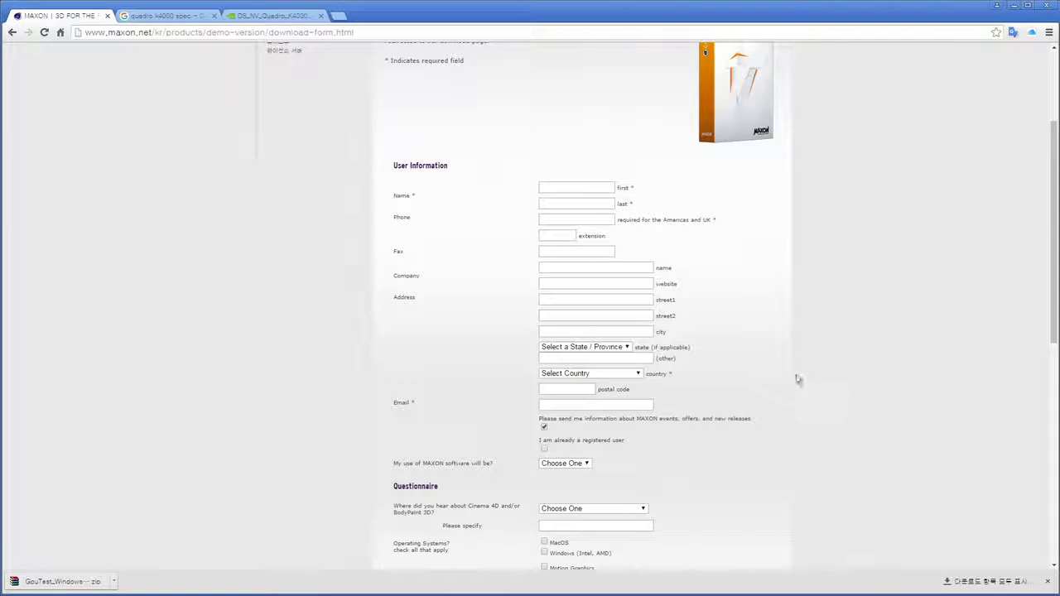
scroll(749, 322, "down", 6)
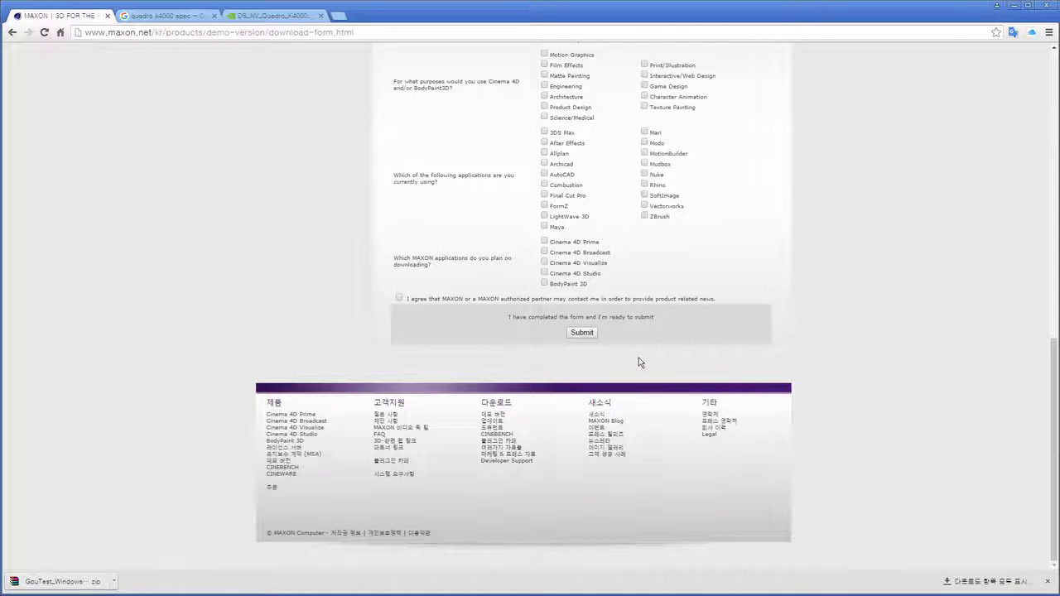
scroll(639, 362, "up", 4)
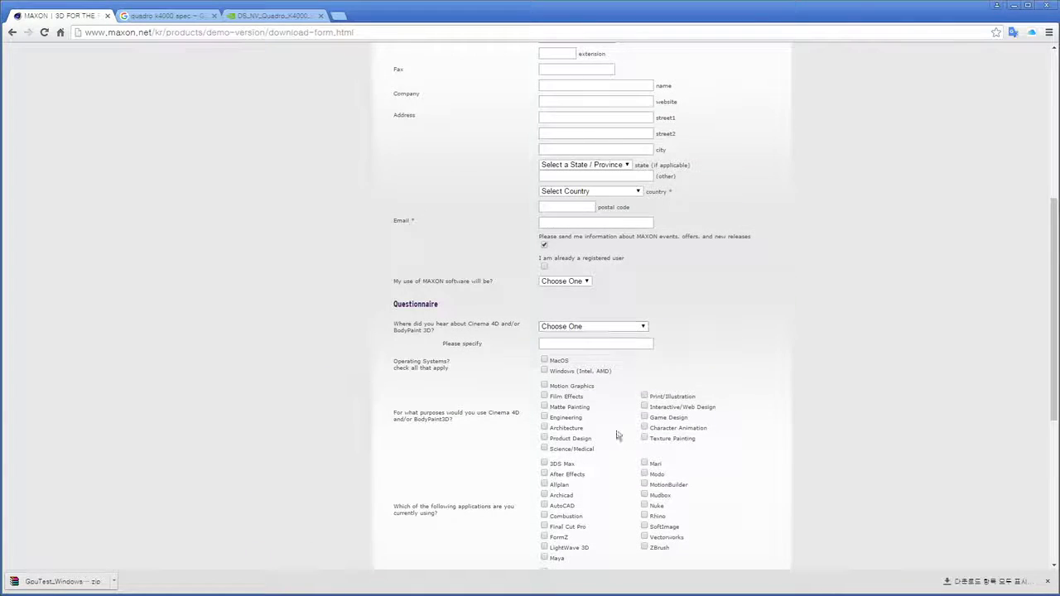
scroll(593, 481, "up", 2)
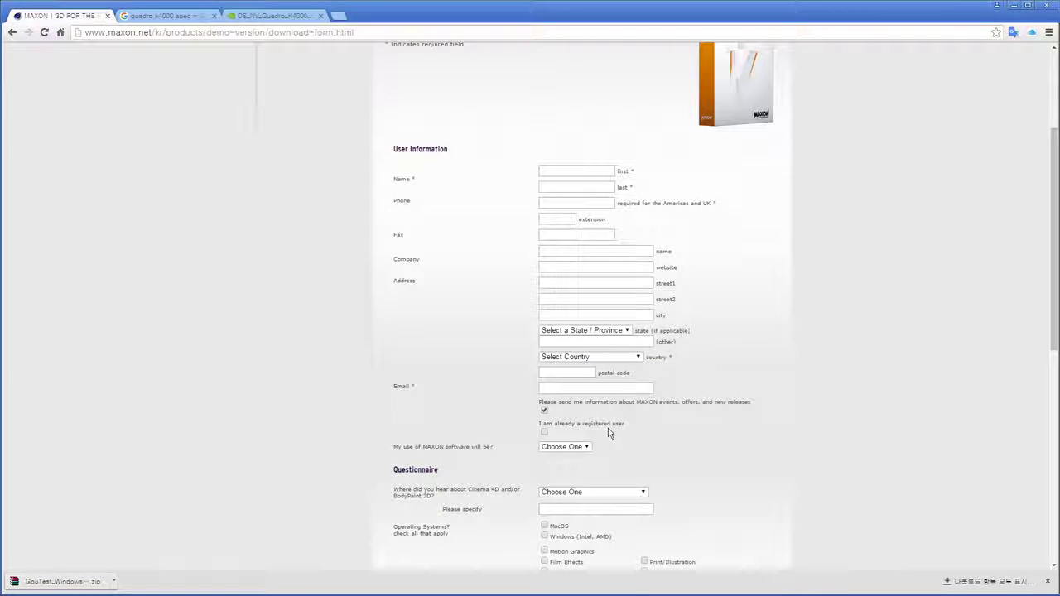
left_click(294, 16)
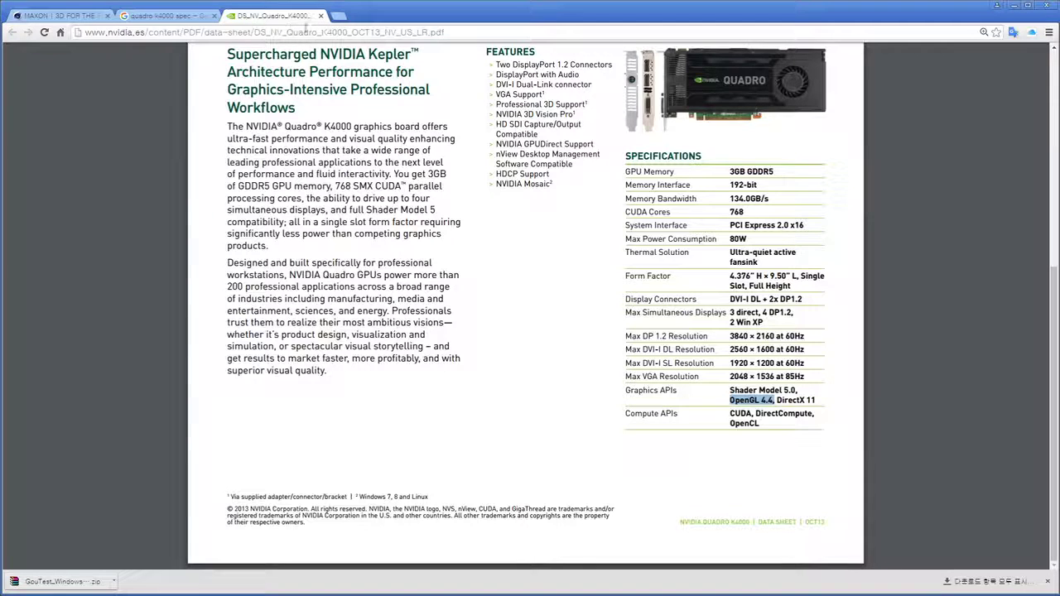
left_click(344, 31)
type("http://http.maxon.net/pub/r17/demo/Installer_Cinema4DR17_Demo.zip")
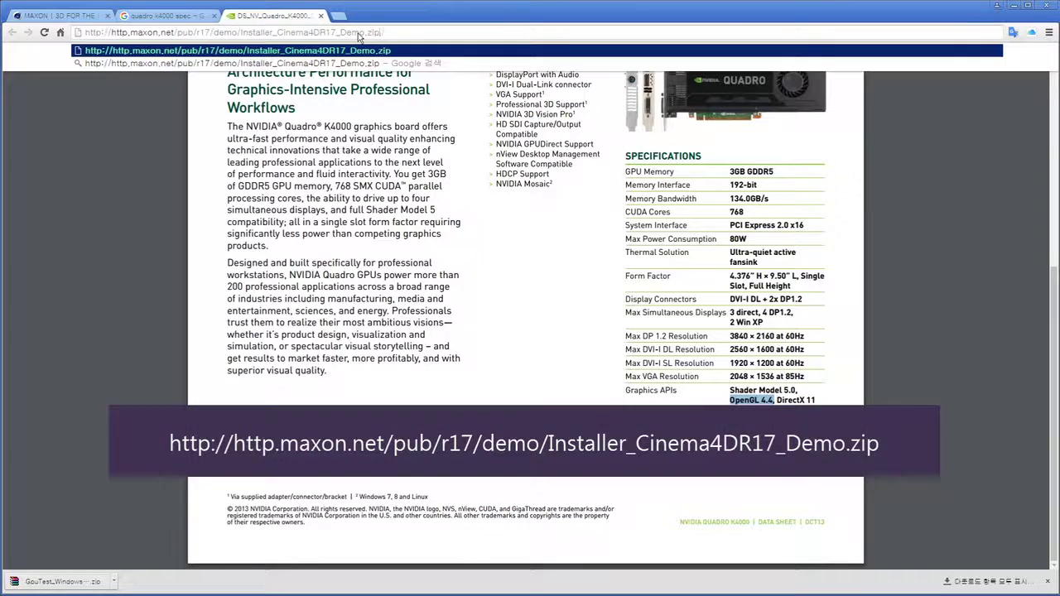
left_click_drag(406, 33, 85, 33)
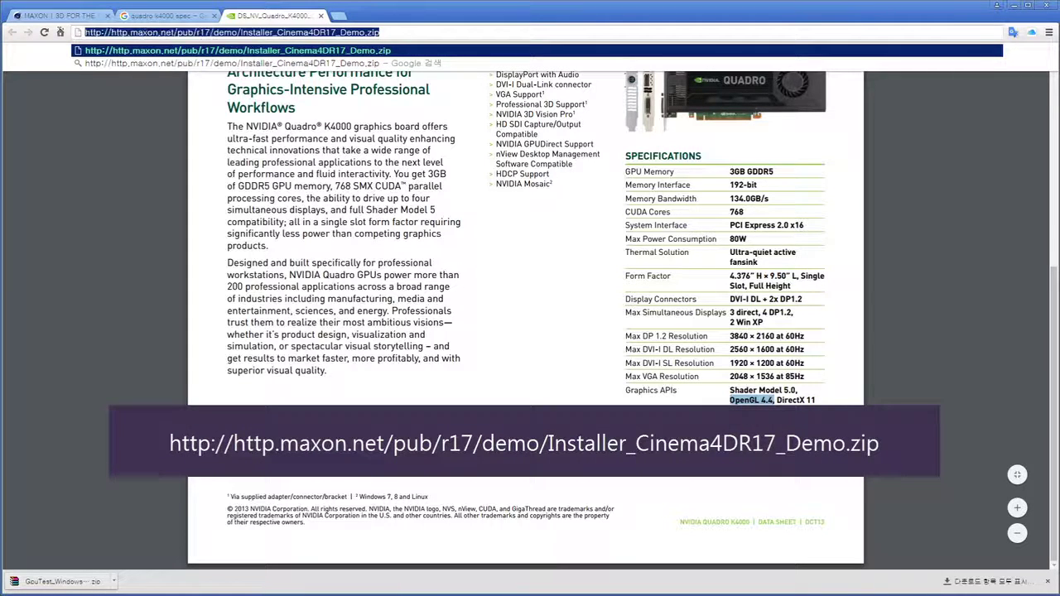
left_click(411, 33)
key("Return")
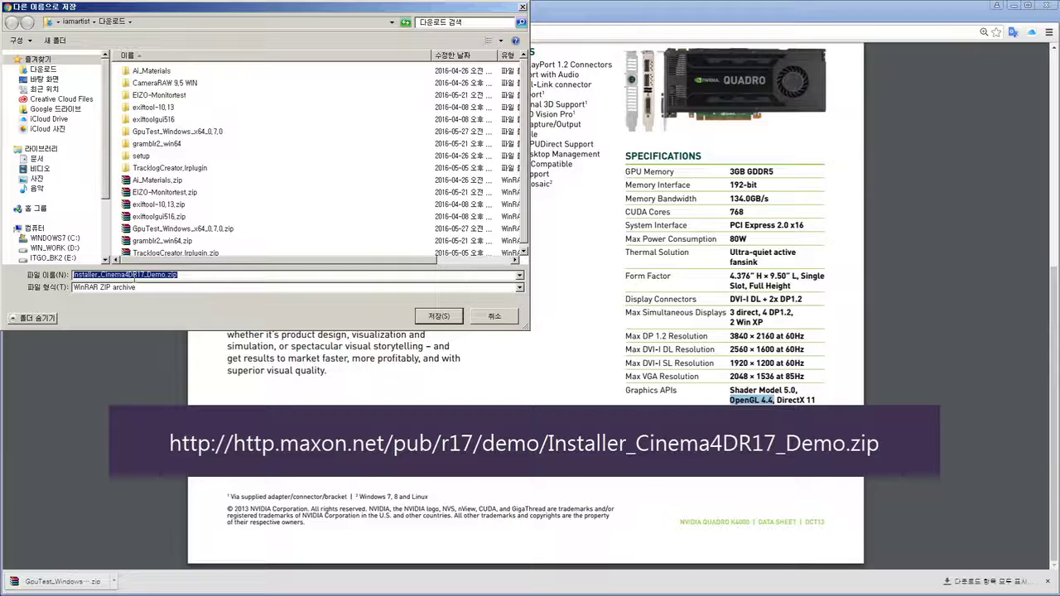
left_click(506, 320)
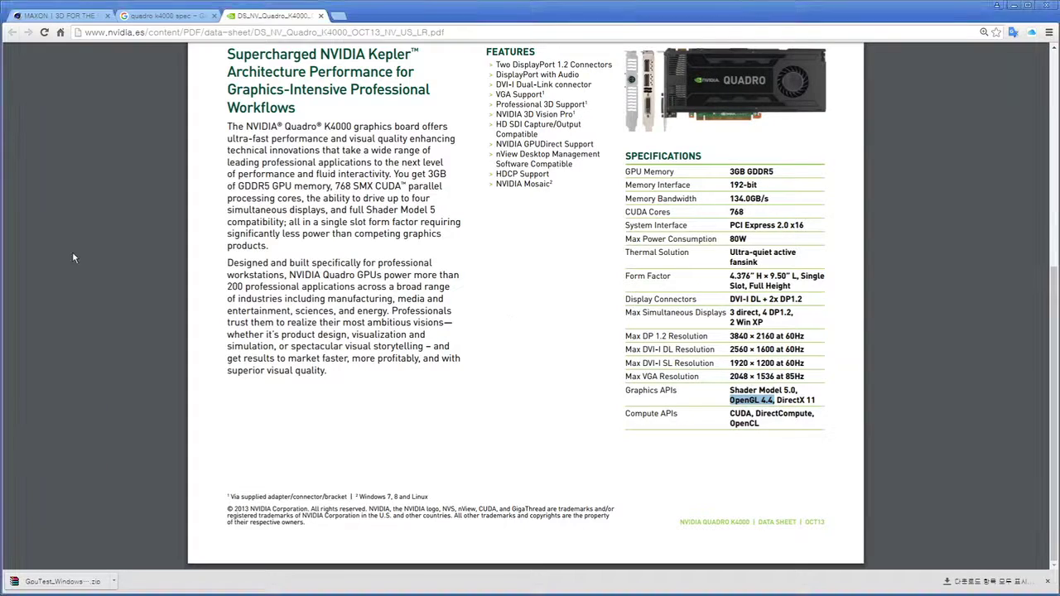
Return to the demo download form and enter the requester's first name and e-mail address
left_click(81, 16)
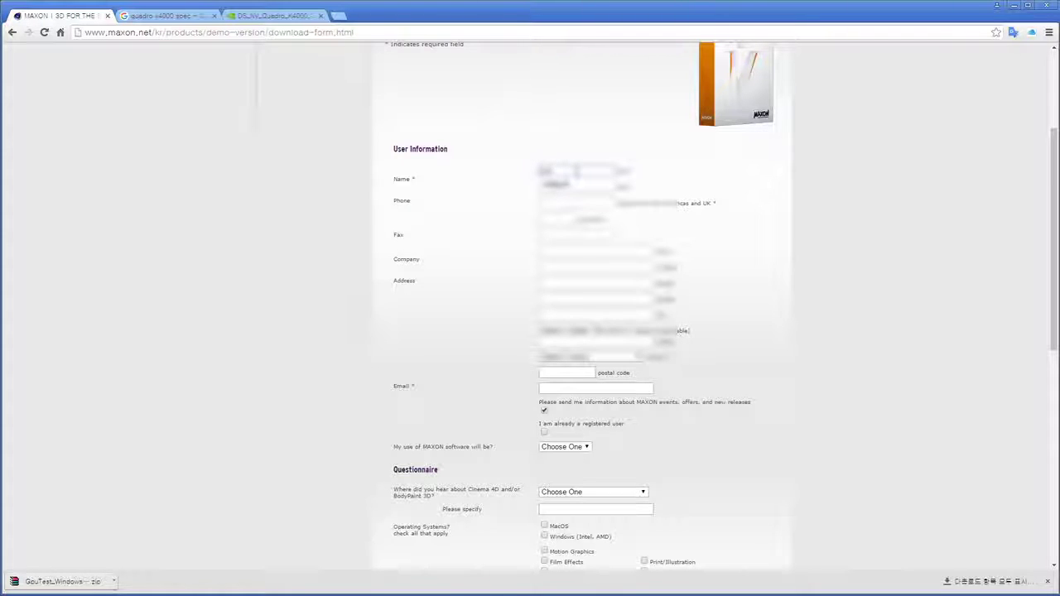
left_click(578, 172)
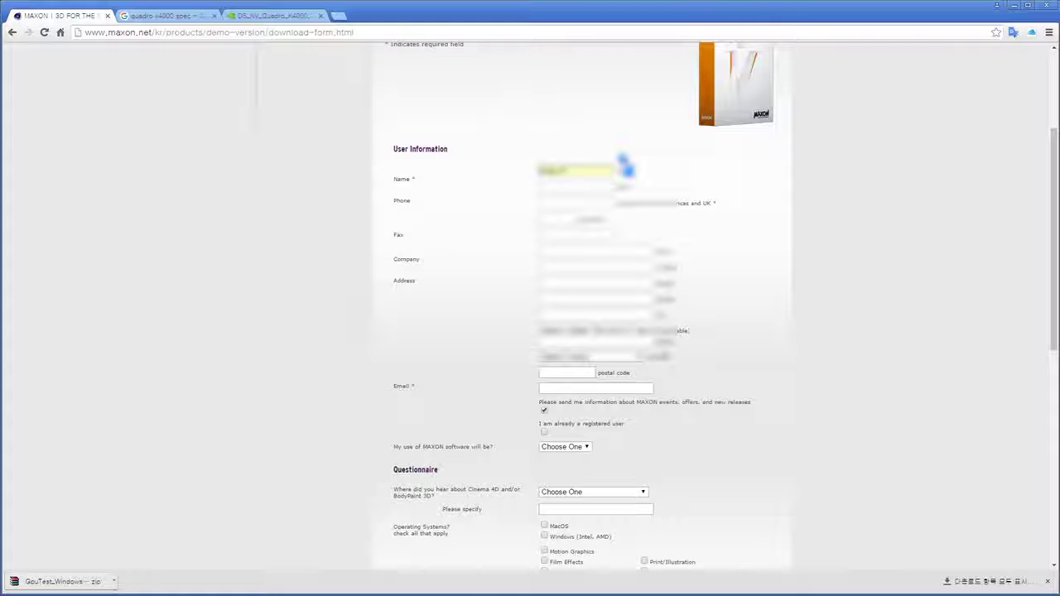
left_click(603, 388)
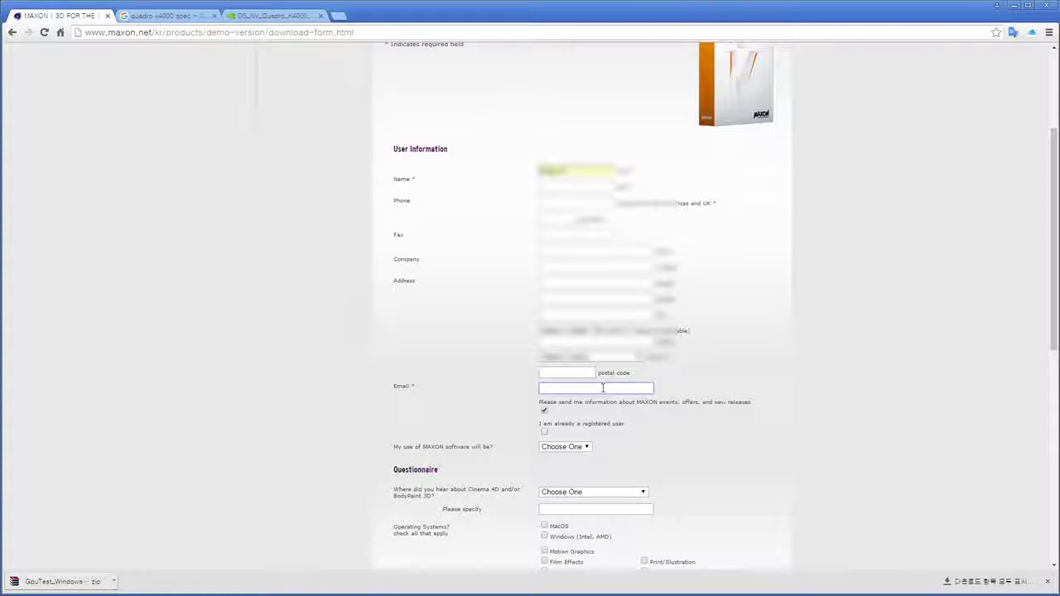
type("rman")
key("Down")
key("Return")
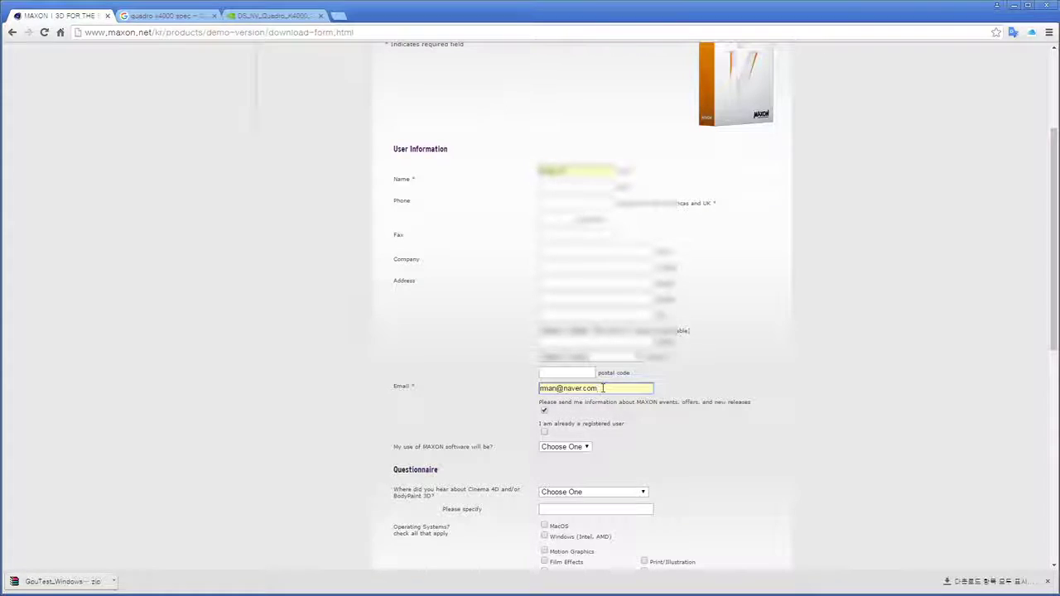
Set the intended use of MAXON software to Private and the source of hearing about it to Website / Internet Source
scroll(727, 458, "down", 1)
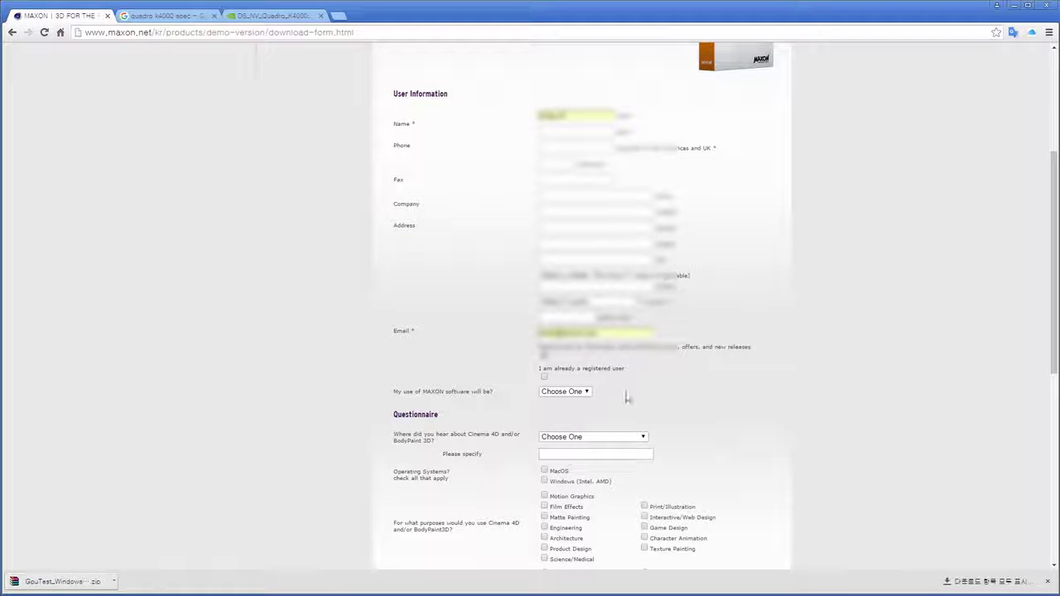
left_click(580, 391)
left_click(555, 421)
scroll(707, 399, "down", 2)
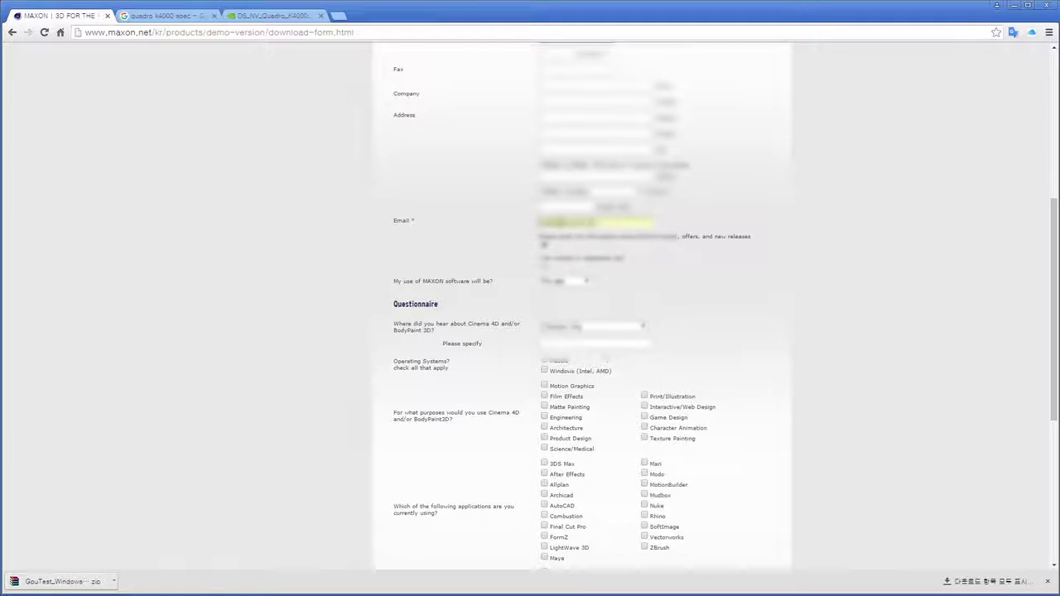
left_click(573, 329)
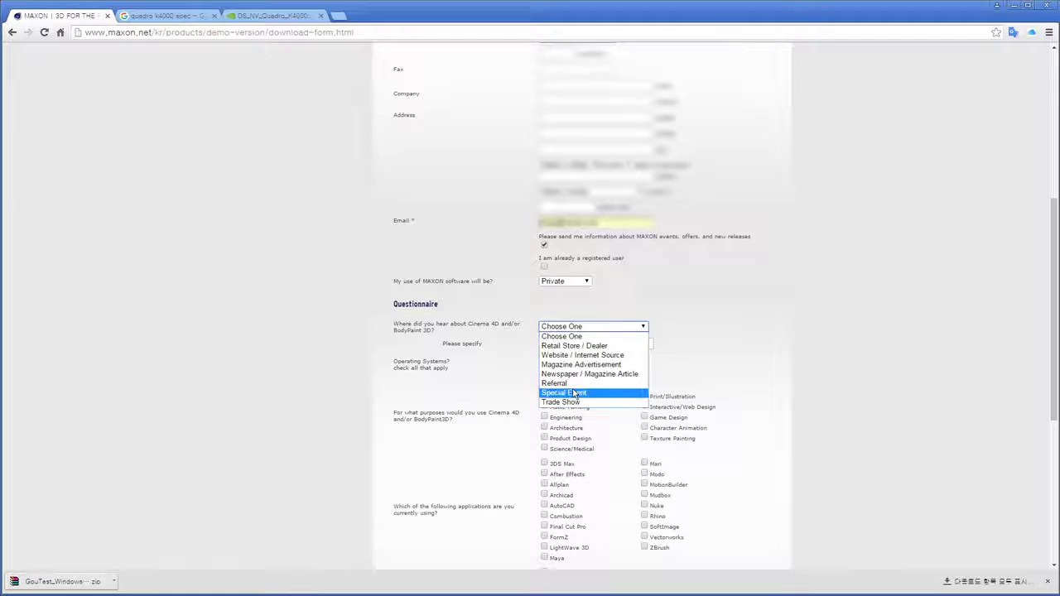
left_click(580, 356)
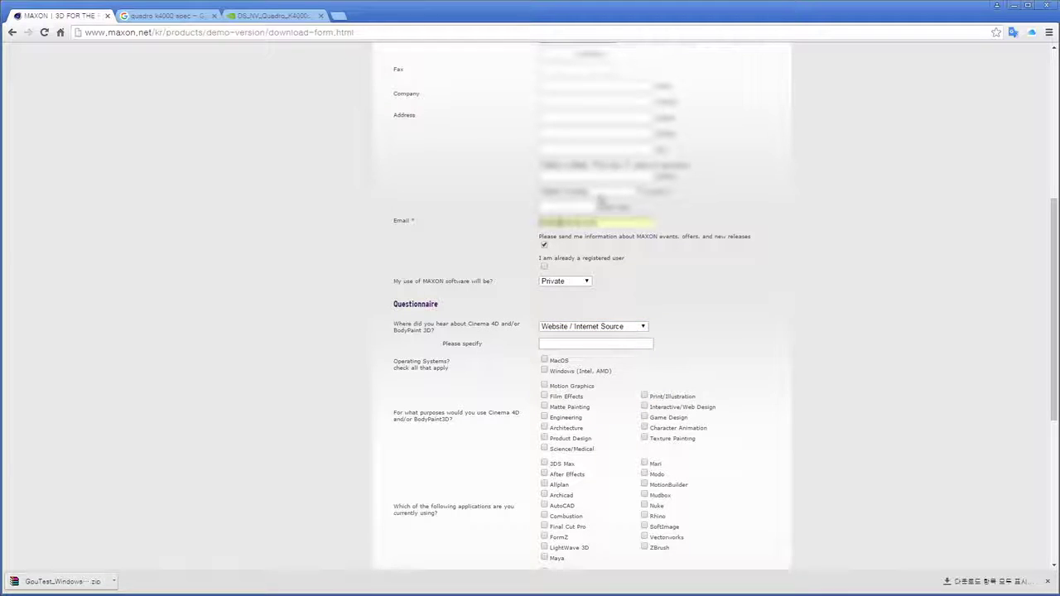
Set the country in the user information to South Korea
left_click(601, 196)
scroll(604, 291, "down", 20)
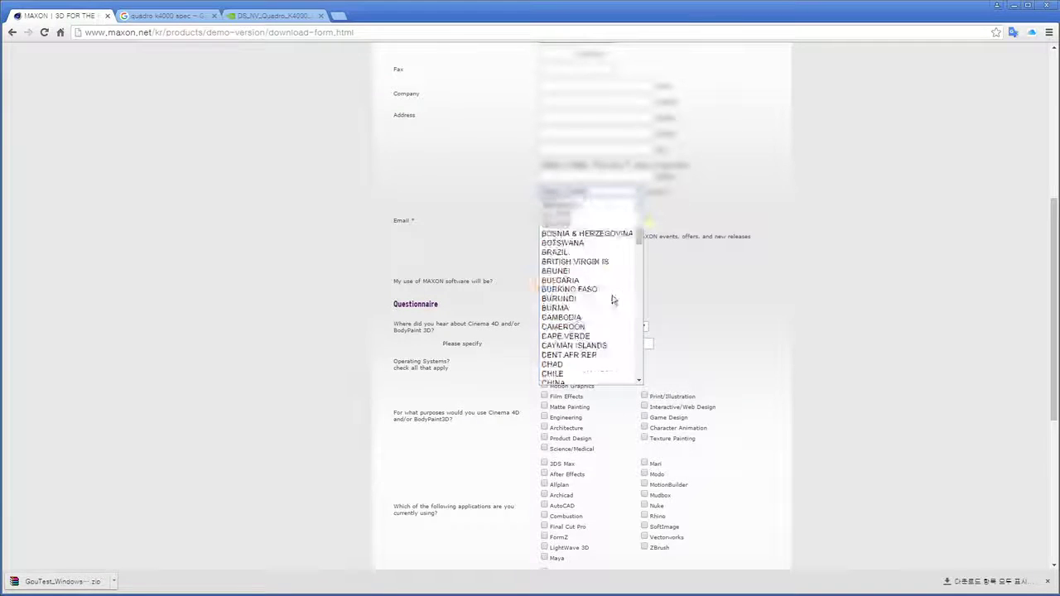
scroll(611, 298, "down", 4)
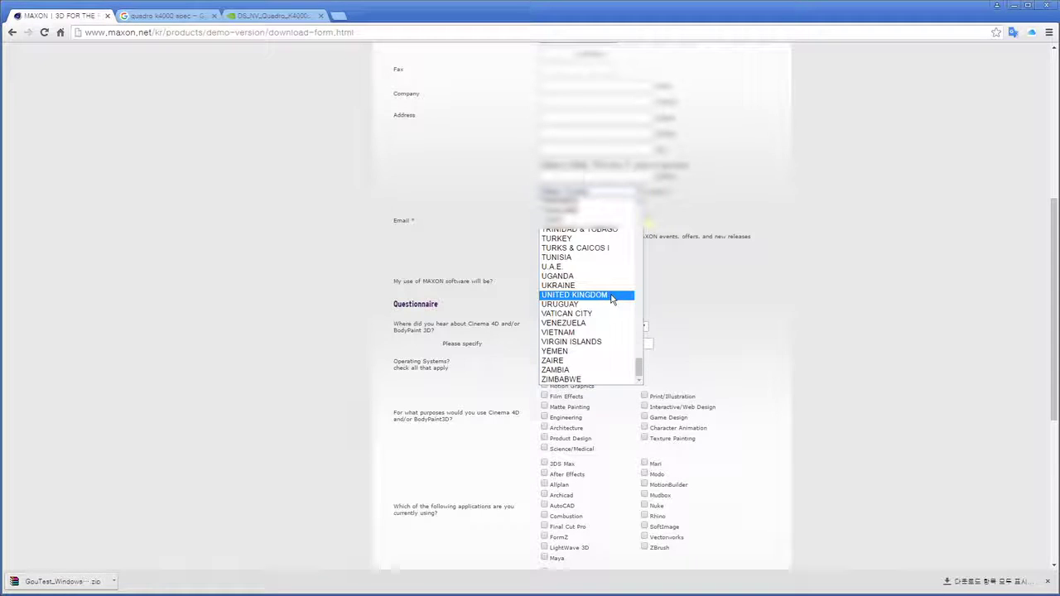
scroll(611, 299, "up", 6)
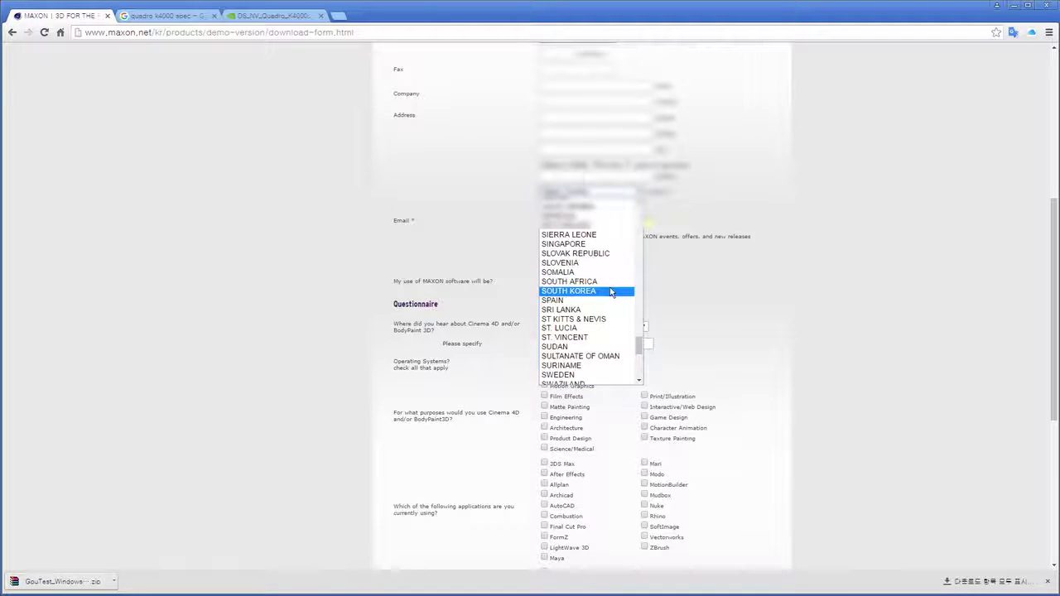
left_click(610, 288)
Mark Windows (Intel, AMD) as operating system, Motion Graphics as purpose and After Effects as currently used application in the questionnaire
scroll(700, 377, "down", 1)
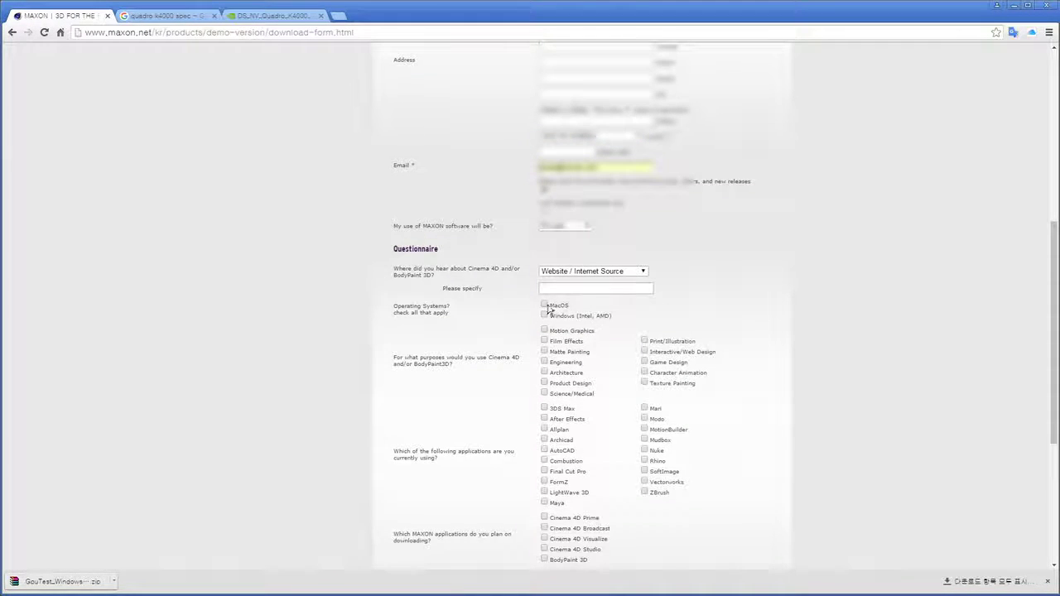
left_click(545, 317)
left_click(545, 419)
Choose Cinema 4D Studio as the MAXON application planned for downloading, briefly highlighting the question
scroll(497, 426, "down", 1)
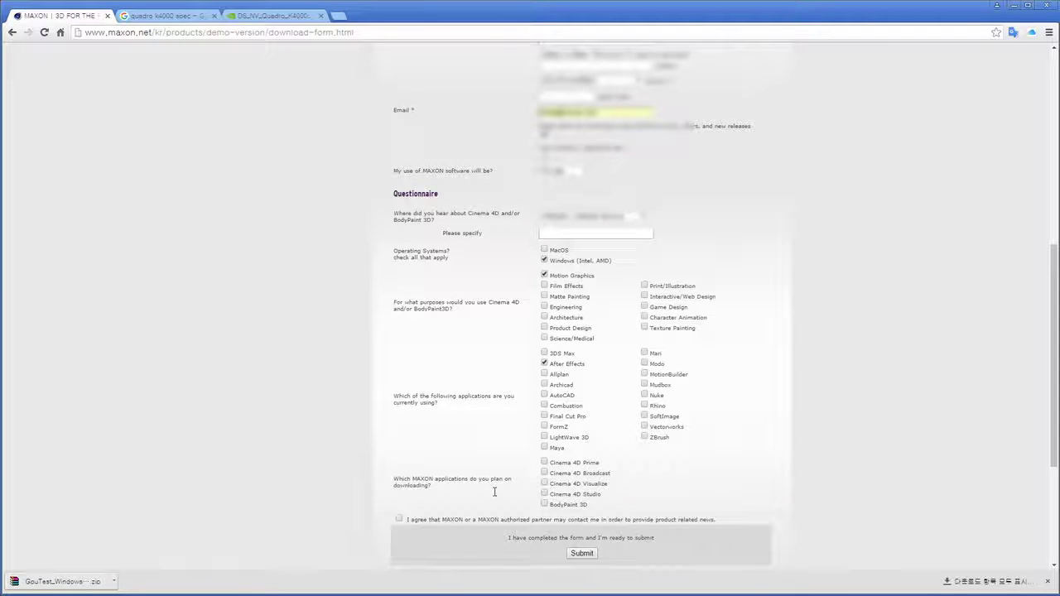
triple_click(452, 488)
left_click(528, 490)
left_click(545, 494)
Agree to be contacted by MAXON or an authorized partner with product news and submit the form
scroll(402, 524, "down", 1)
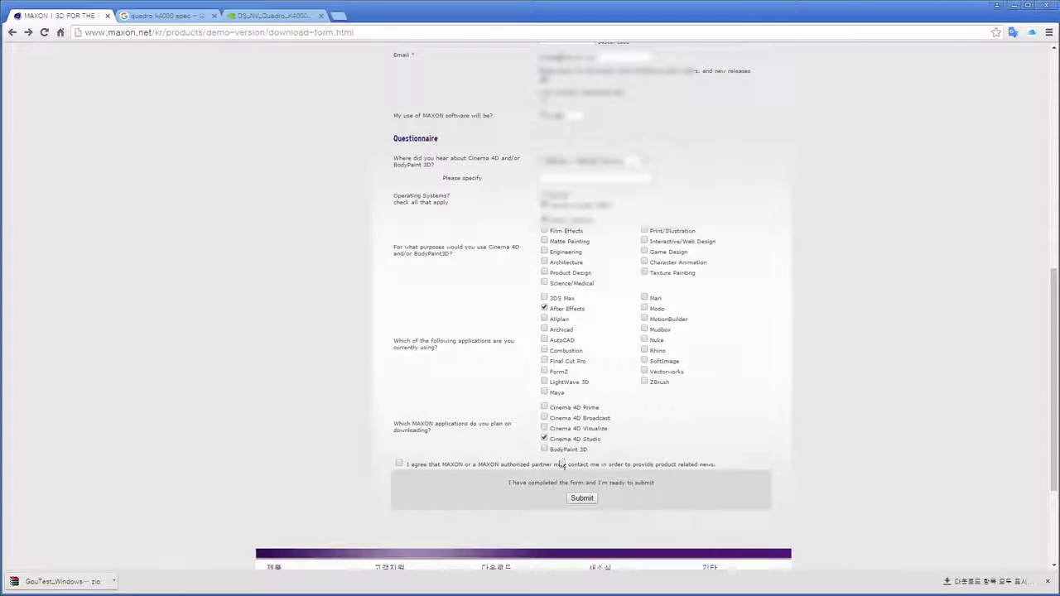
left_click(399, 466)
left_click(581, 499)
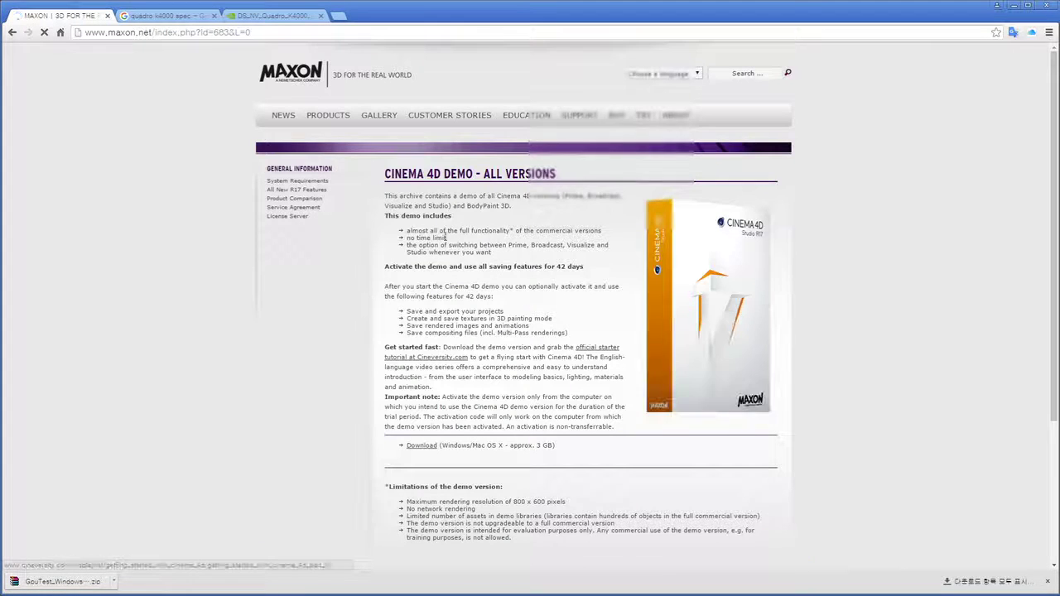
Highlight the demo page's heading, start its Windows/Mac OS X download, inspect the proposed file name, and cancel saving
left_click_drag(391, 174, 548, 176)
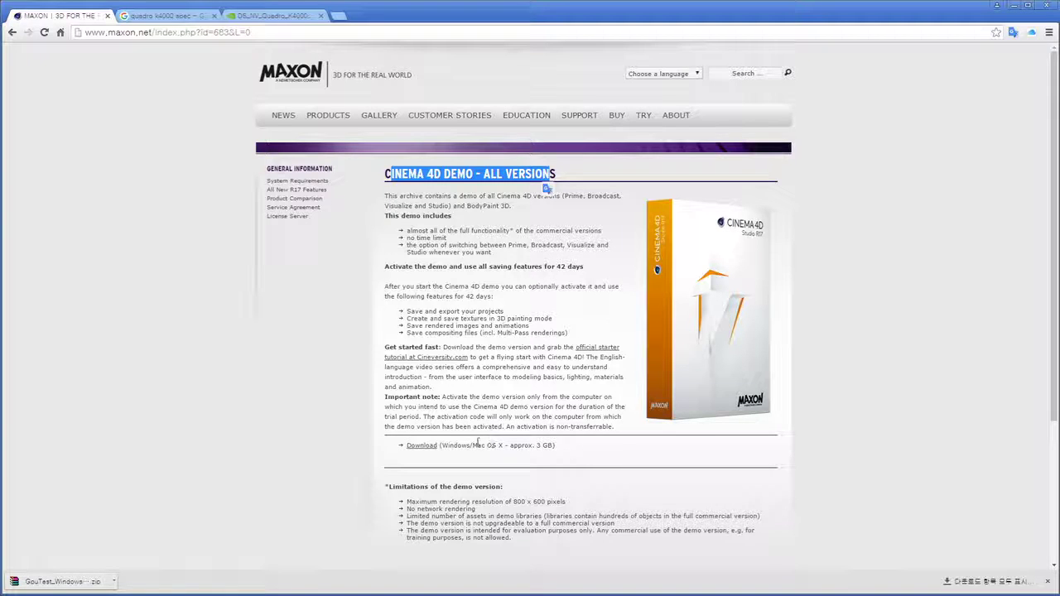
left_click(424, 447)
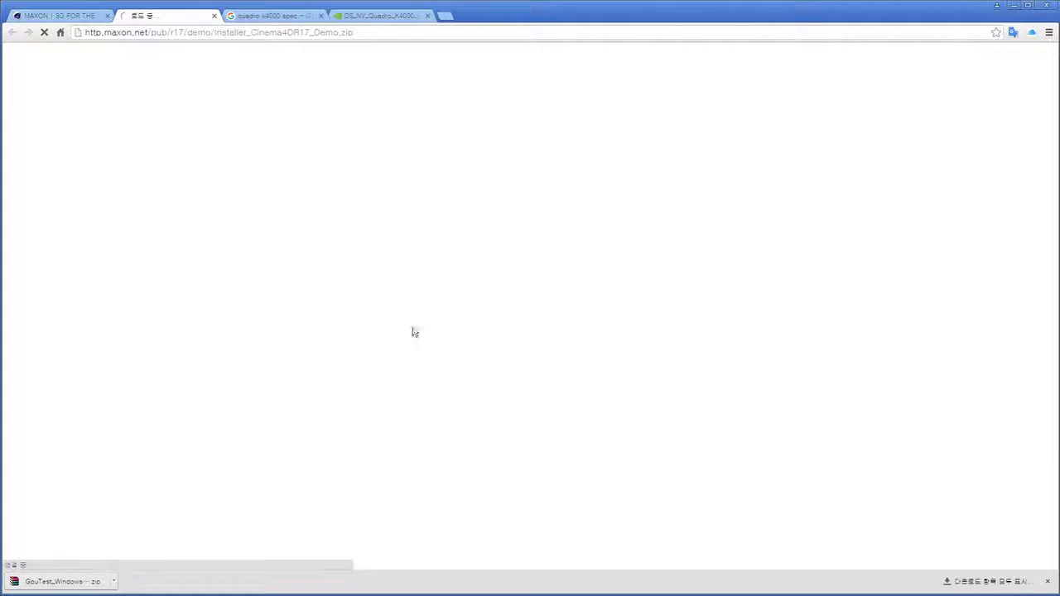
left_click(169, 274)
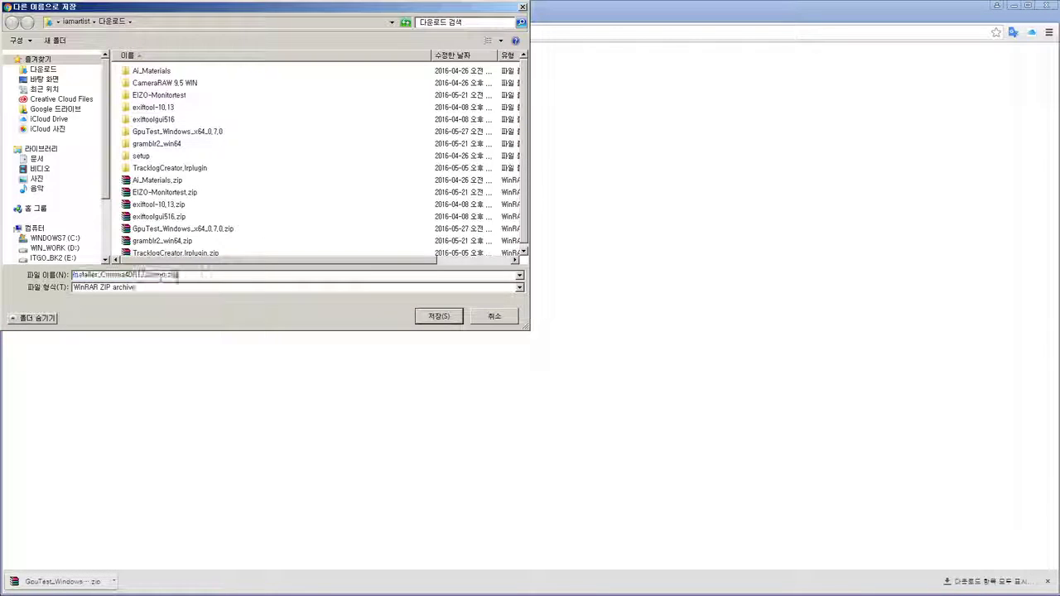
left_click_drag(205, 276, 74, 275)
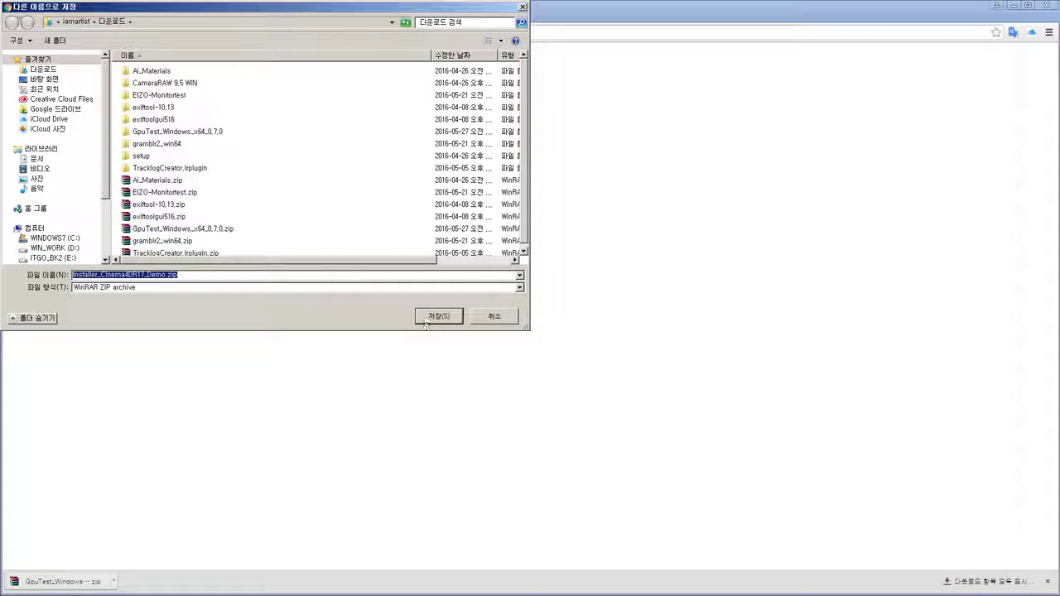
left_click(494, 317)
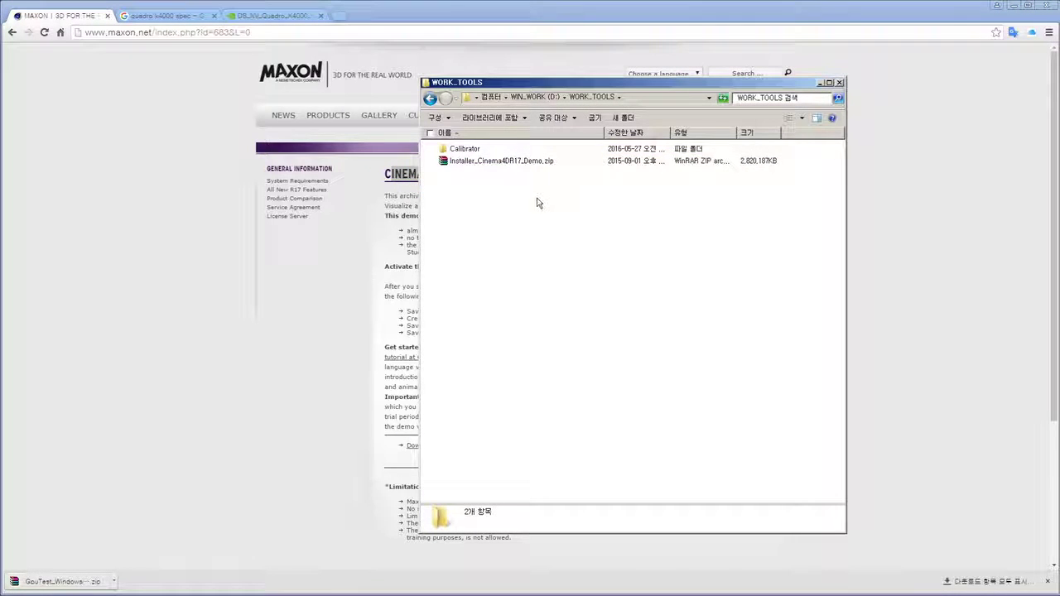
Extract Installer_Cinema4DR17_Demo.zip from the WORK_TOOLS folder into a subfolder named after the archive
left_click(527, 165)
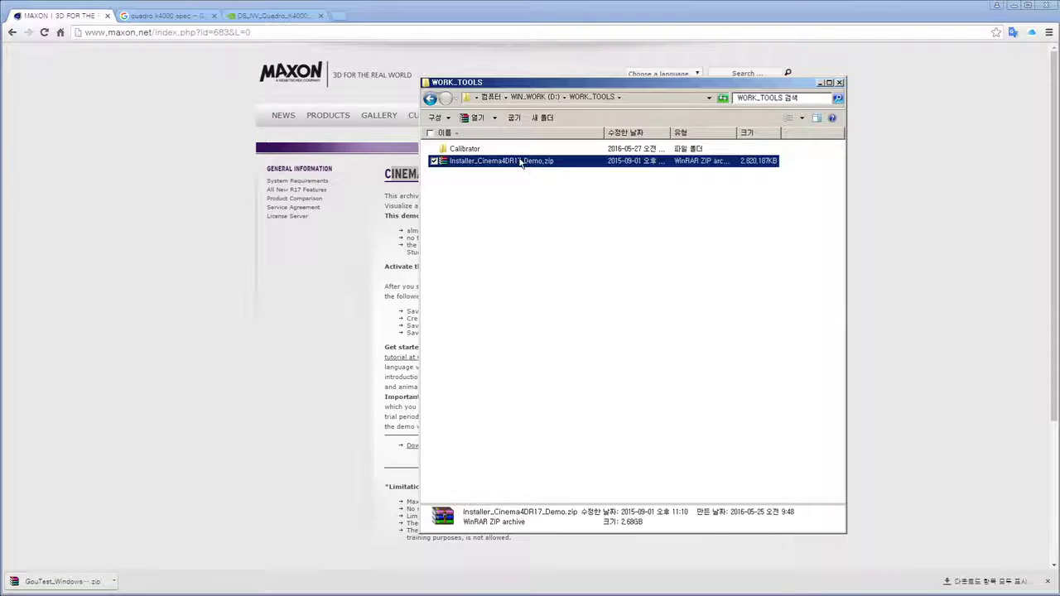
right_click(520, 161)
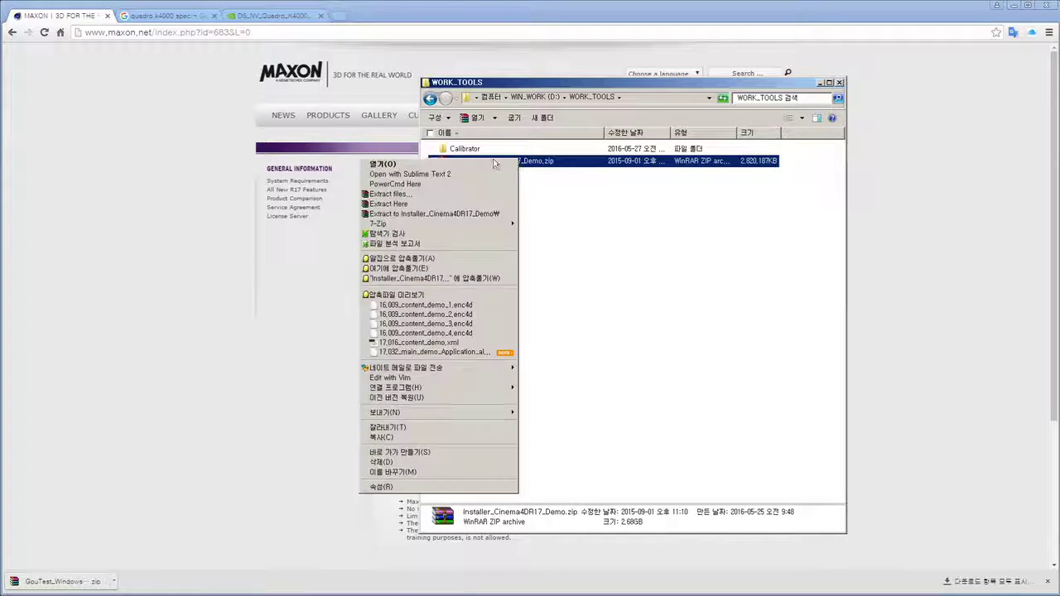
left_click(470, 216)
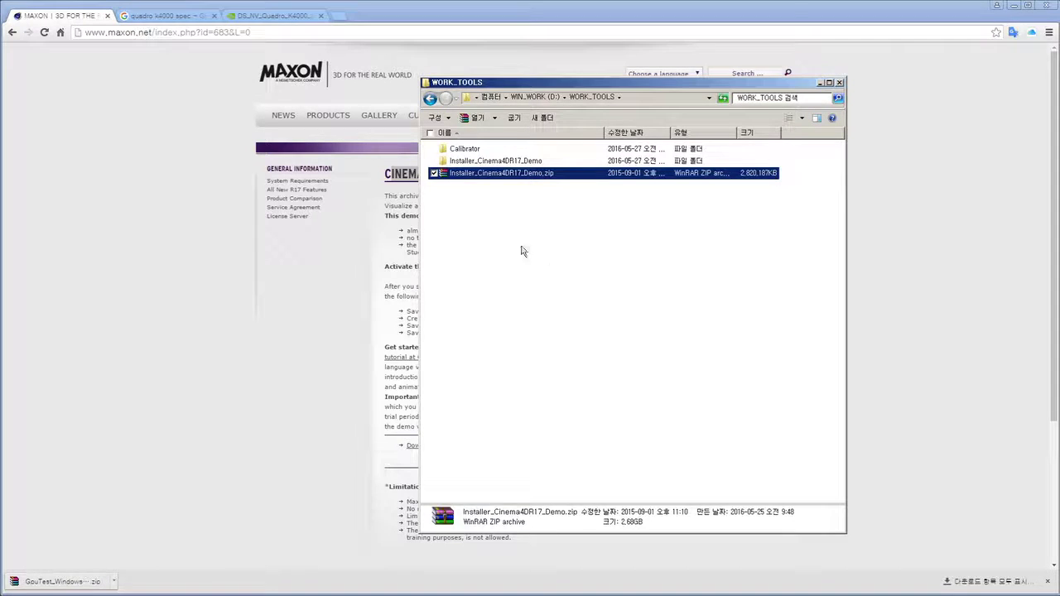
Open the extracted Installer_Cinema4DR17_Demo folder and launch MAXON-Start.exe
double_click(525, 160)
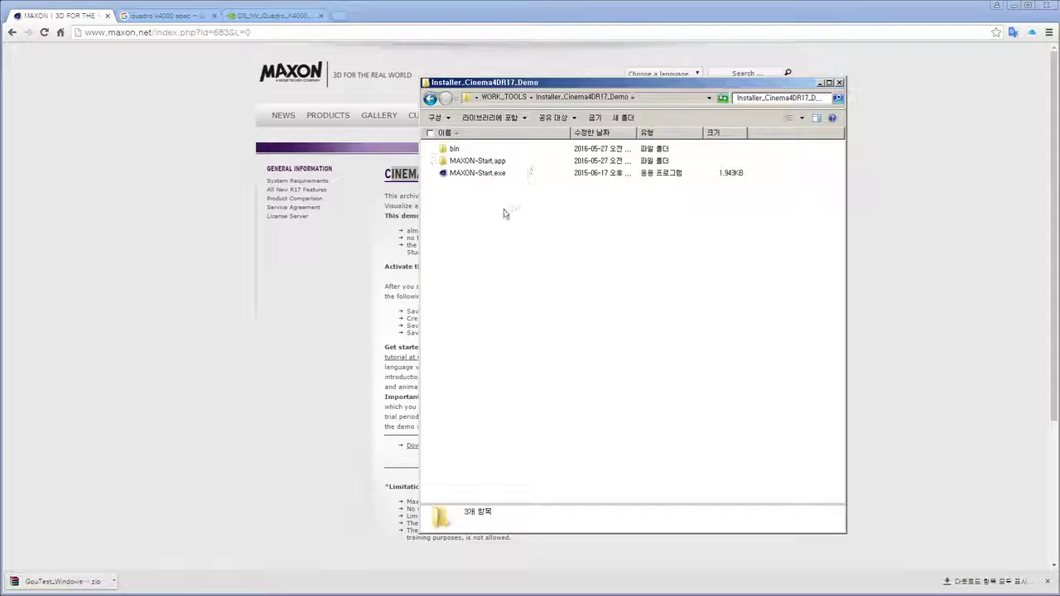
left_click(489, 177)
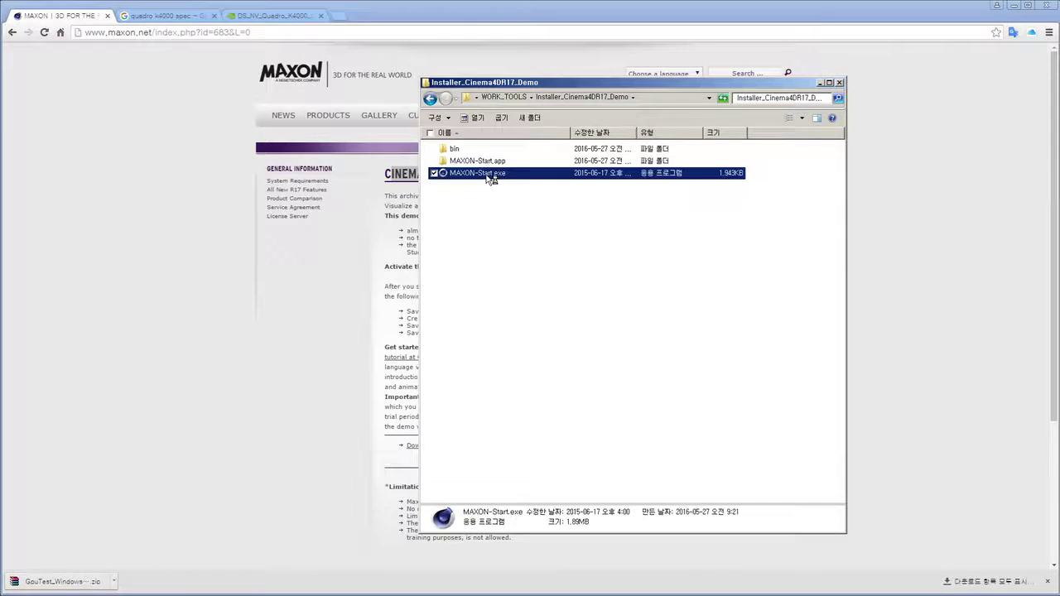
Run MAXON-Start.exe and confirm US - English as the installer language
double_click(489, 177)
scroll(638, 284, "up", 5)
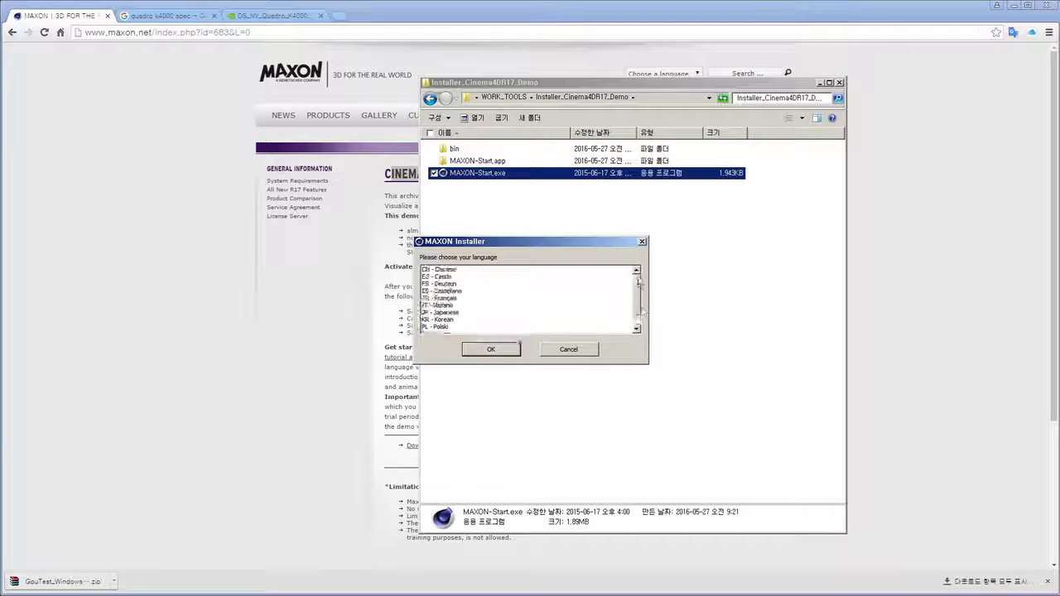
left_click_drag(639, 283, 642, 308)
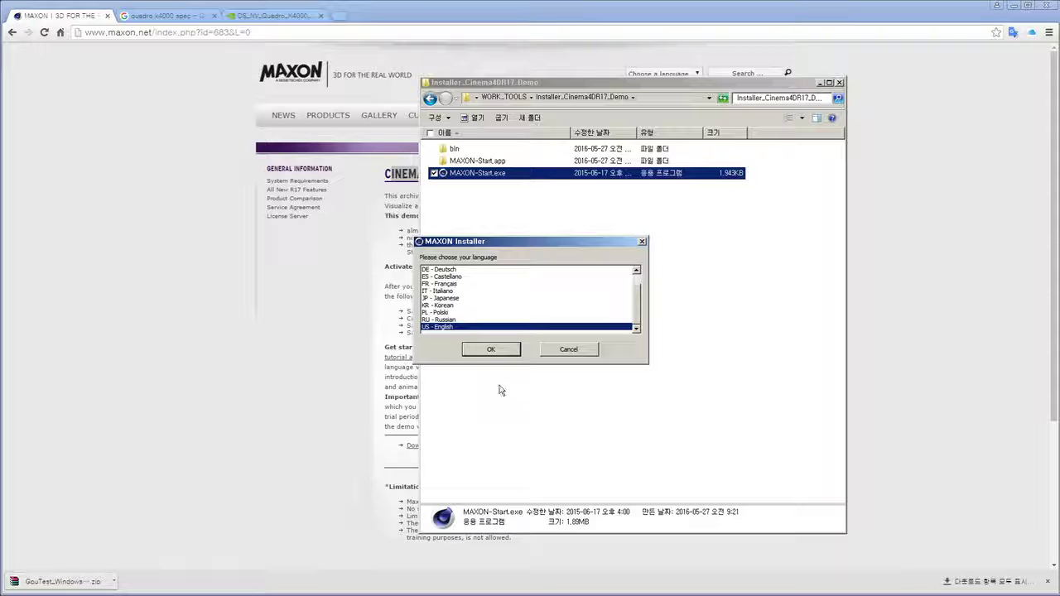
left_click(491, 351)
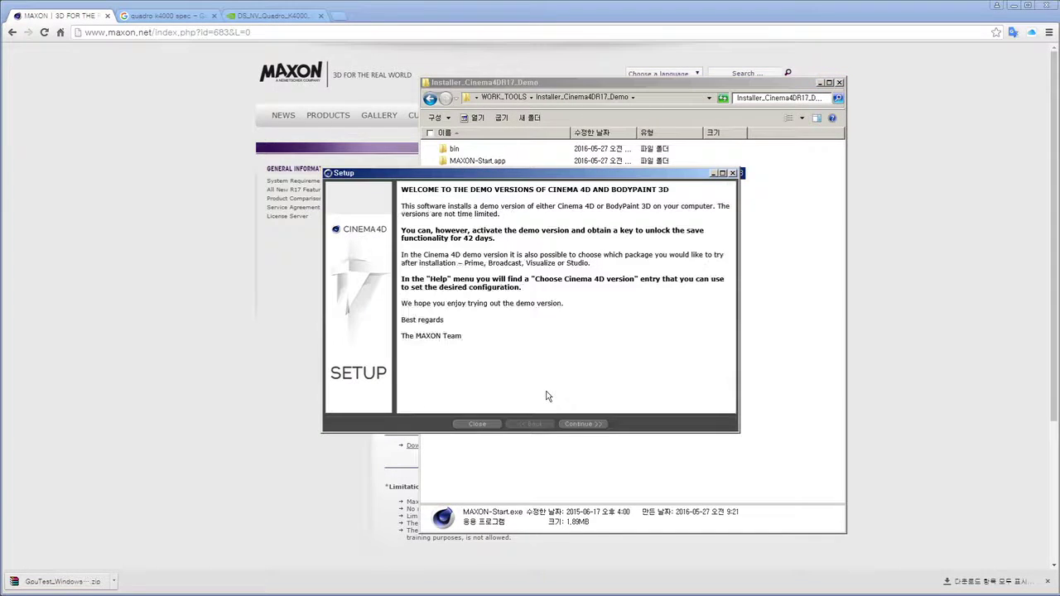
Choose the CINEMA 4D installation type, add the Korean Language Pack to the optional components, and continue
left_click(584, 424)
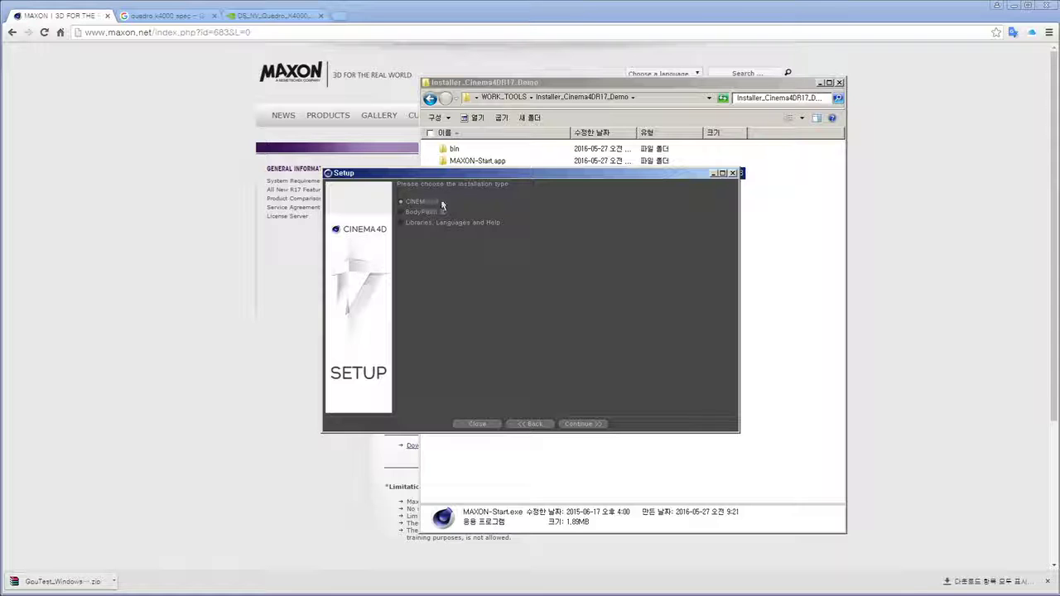
left_click(584, 424)
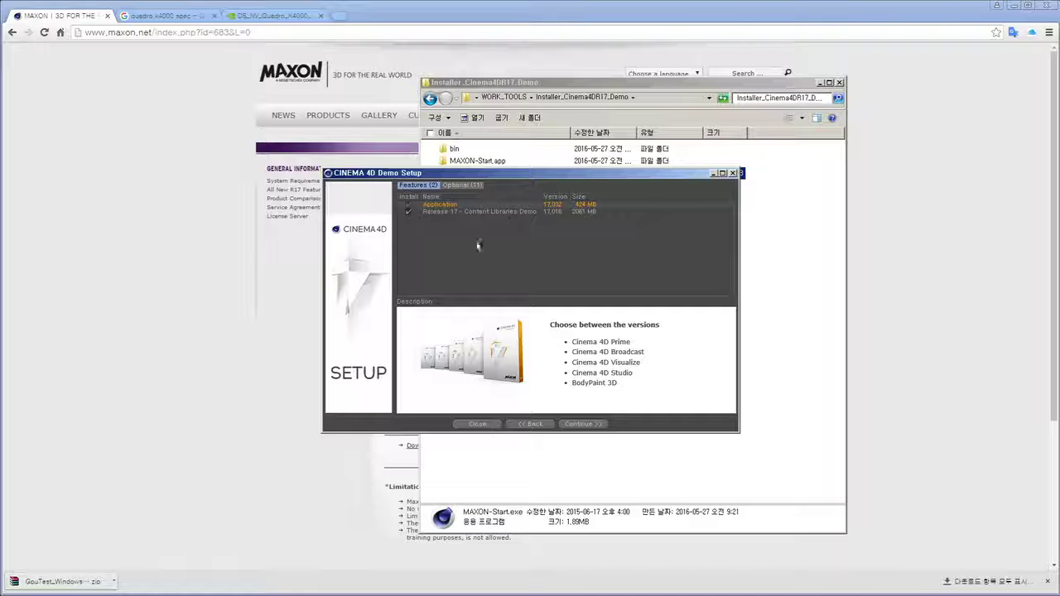
left_click(461, 186)
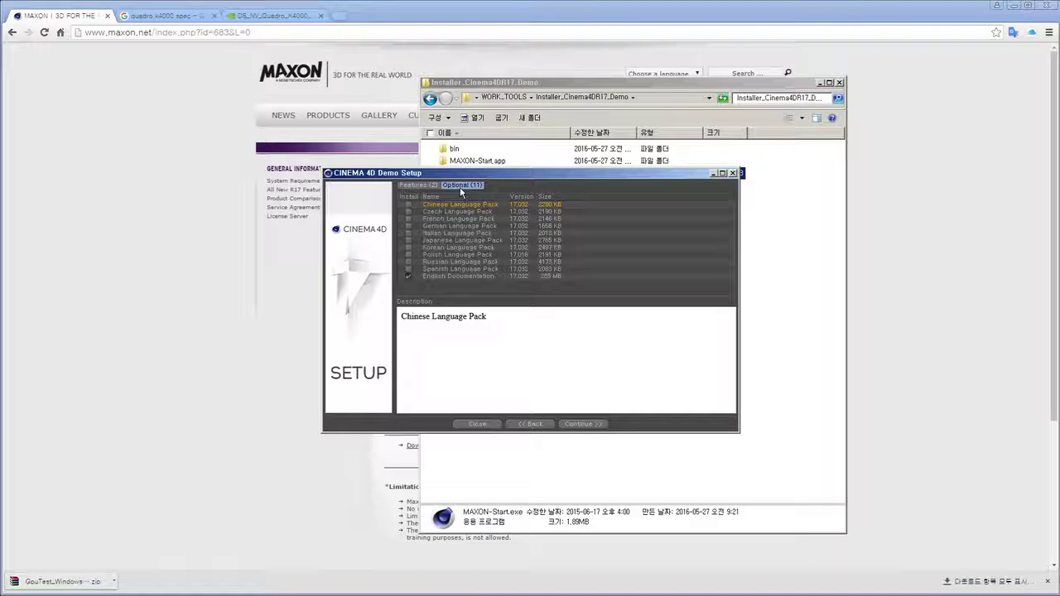
left_click(447, 248)
left_click(408, 247)
left_click(578, 425)
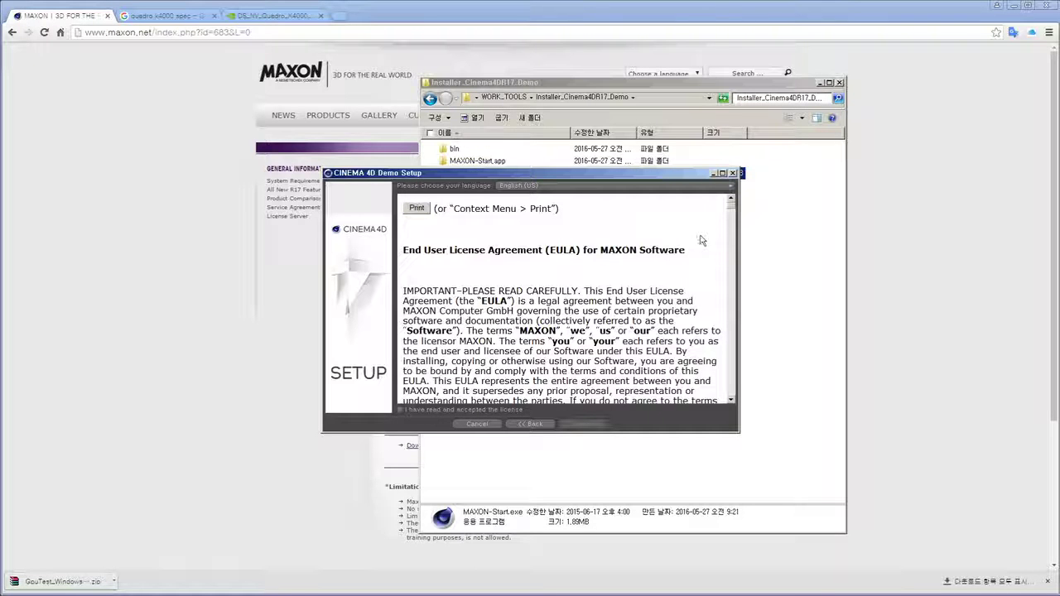
Go through the End User License Agreement to its end, accept the license, and continue
left_click_drag(731, 214, 731, 394)
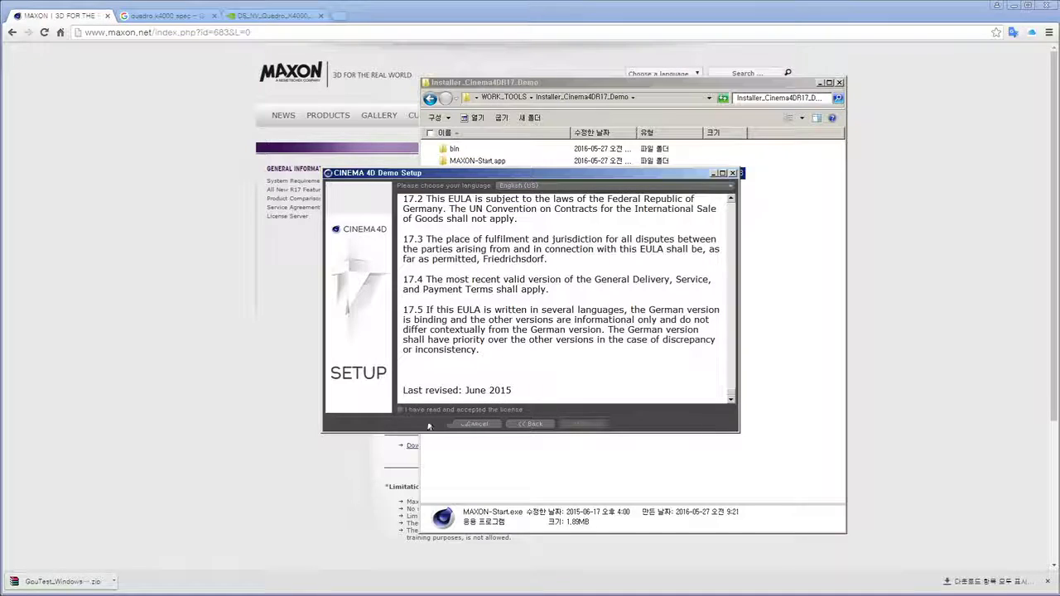
left_click(402, 410)
left_click(584, 425)
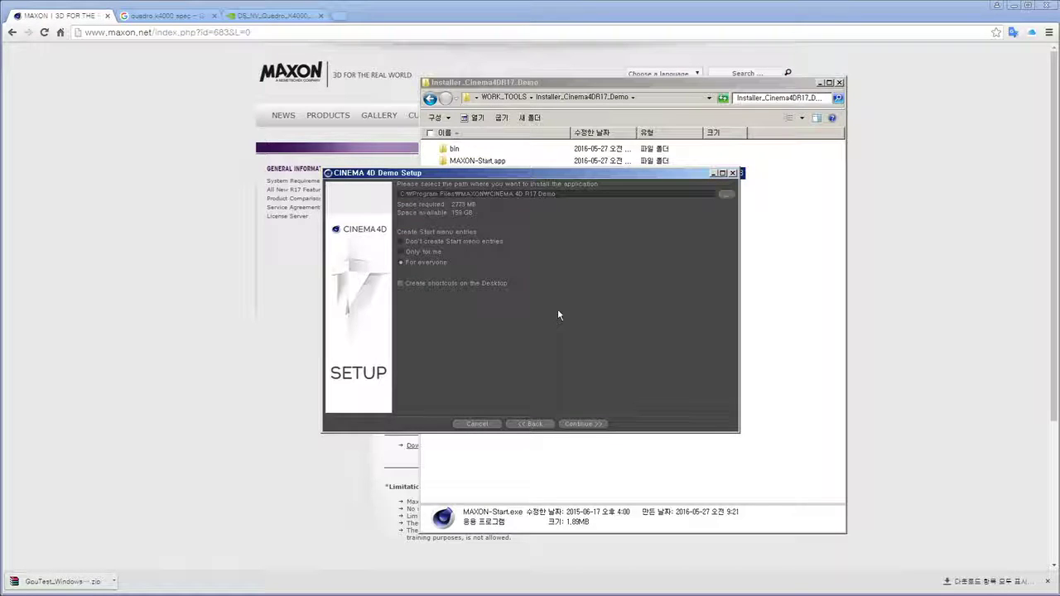
Keep the default install path and Start menu entries for everyone, enable desktop shortcuts, and start the installation
left_click_drag(558, 193, 382, 194)
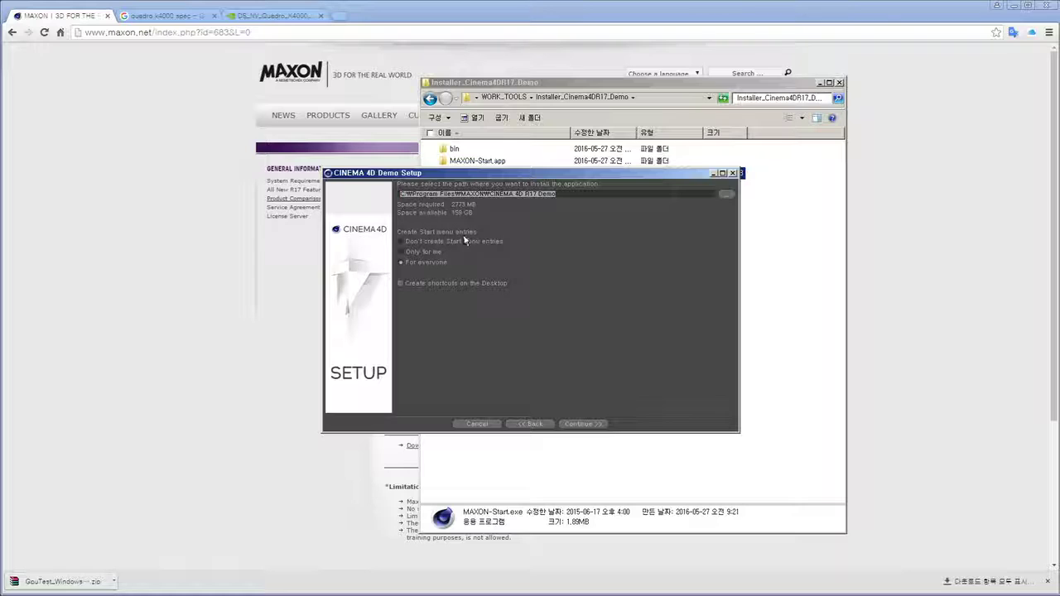
left_click(412, 265)
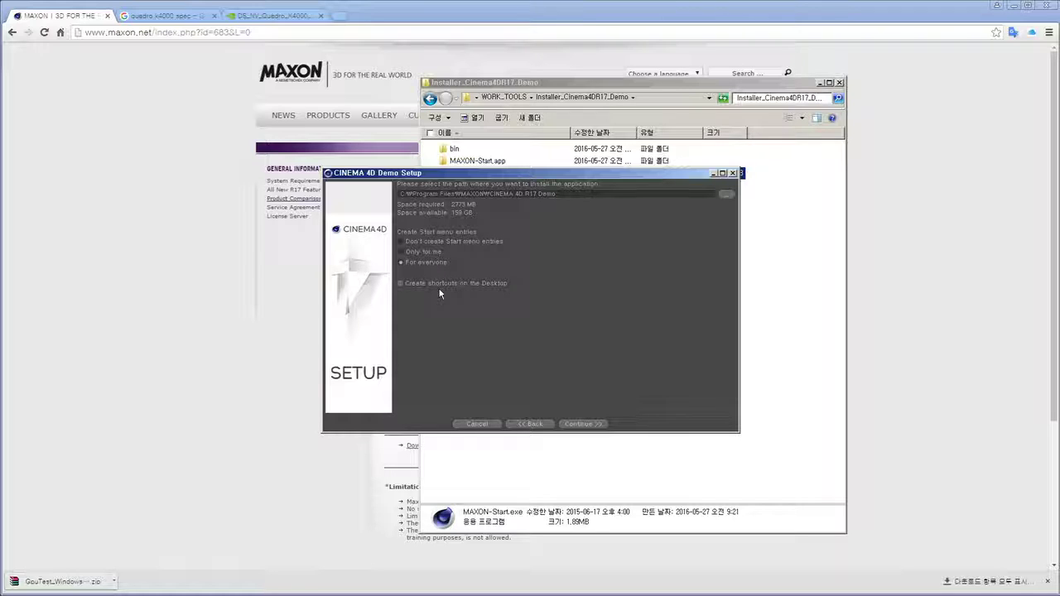
left_click(401, 284)
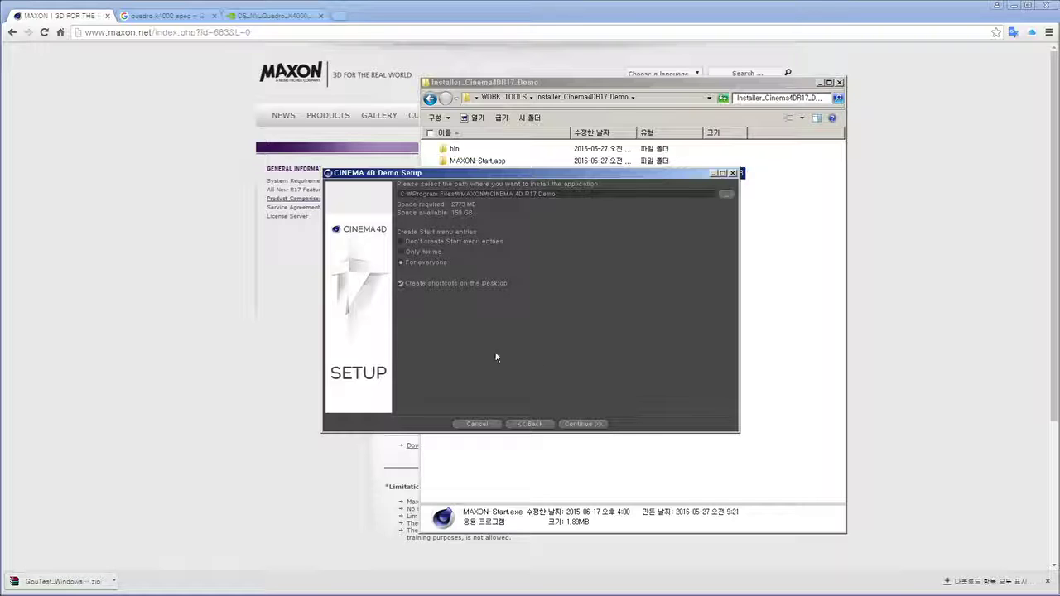
left_click(583, 425)
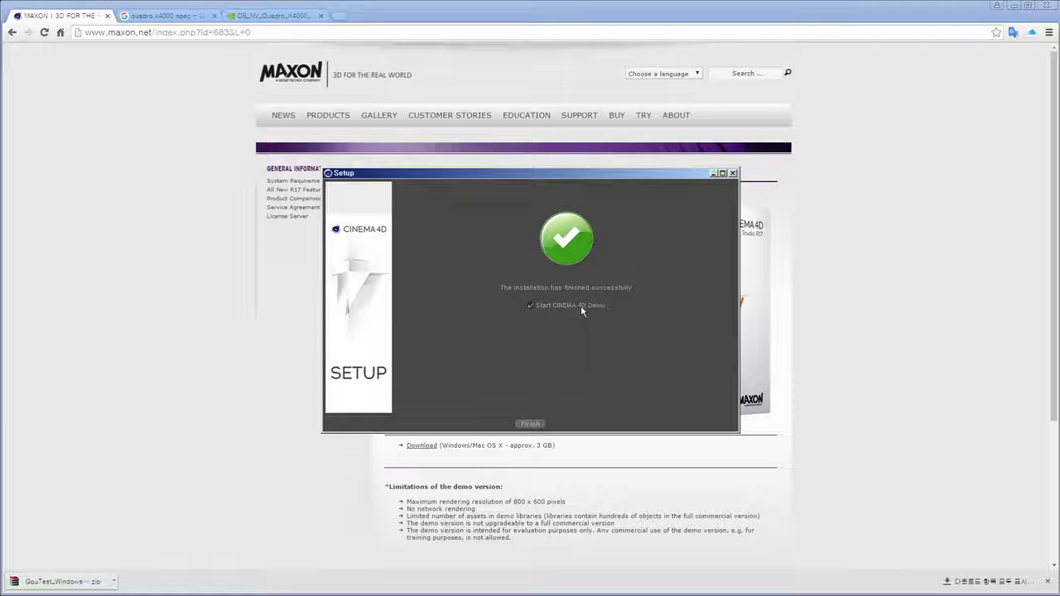
Finish the setup with Start CINEMA 4D Demo enabled and choose CINEMA 4D Studio as the version to test
left_click(543, 308)
left_click(544, 312)
key("Return")
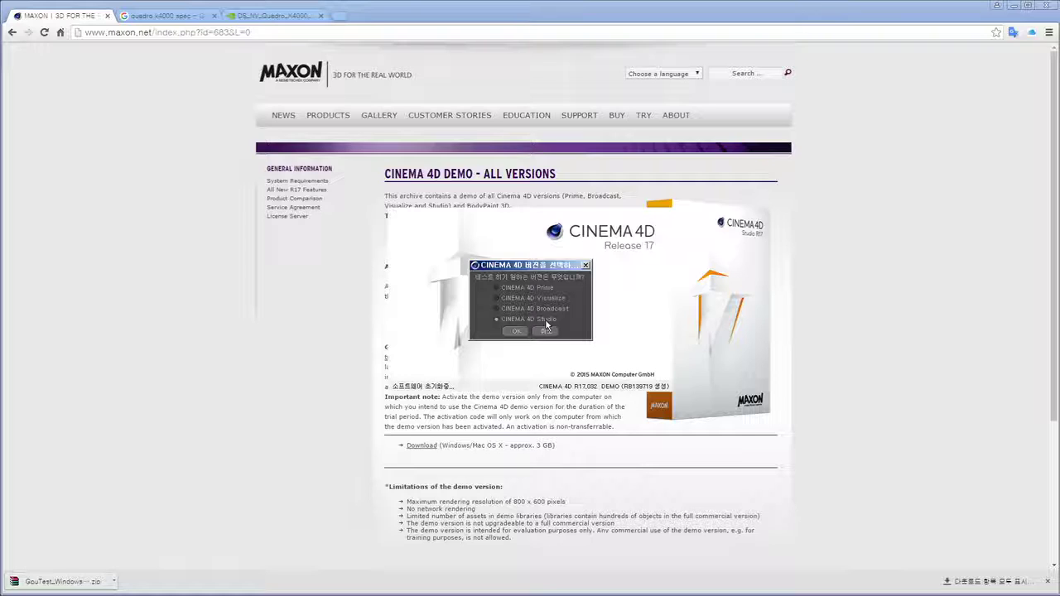
left_click(515, 332)
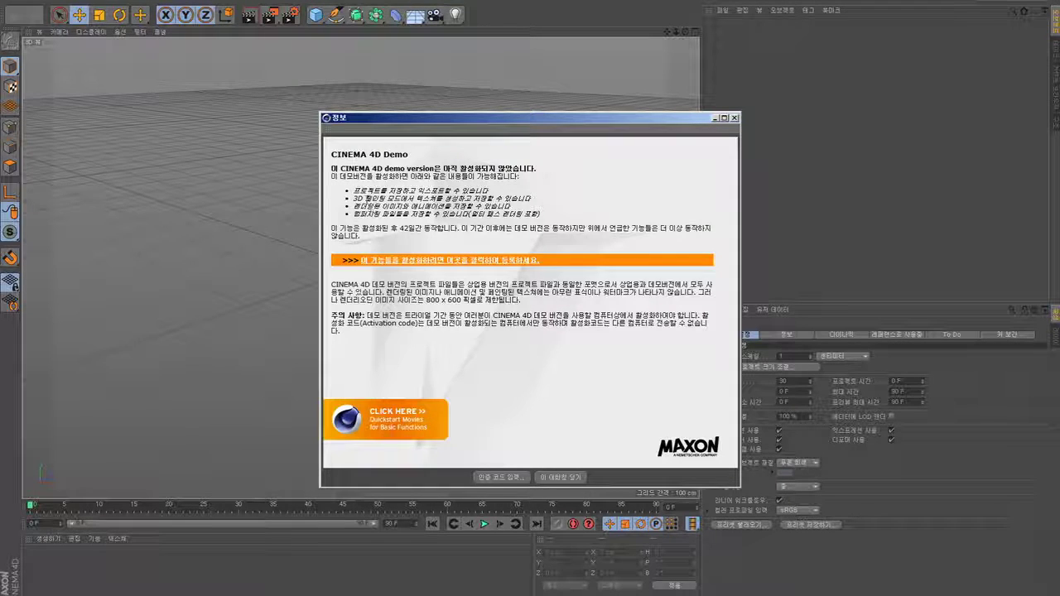
Highlight the project saving entry and the 42-day activation notice, and open the demo activation registration
left_click_drag(353, 190, 452, 191)
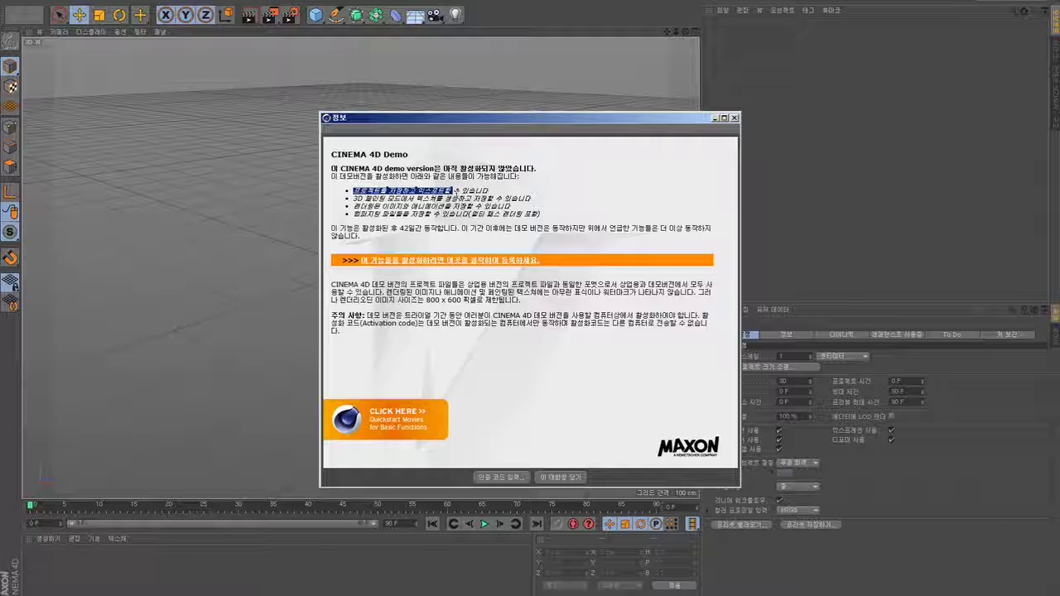
left_click(408, 236)
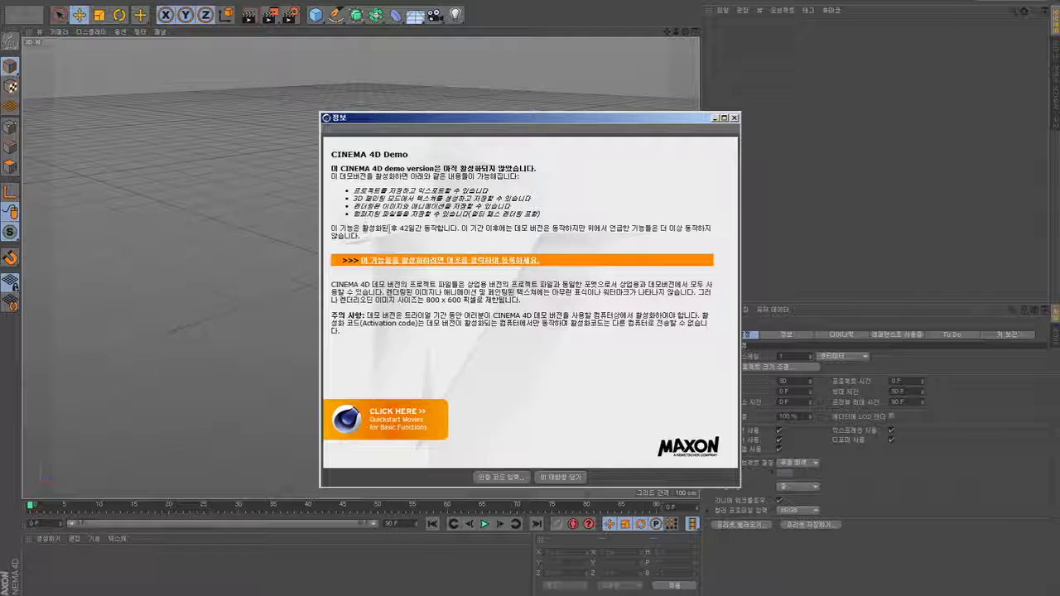
left_click_drag(398, 229, 656, 243)
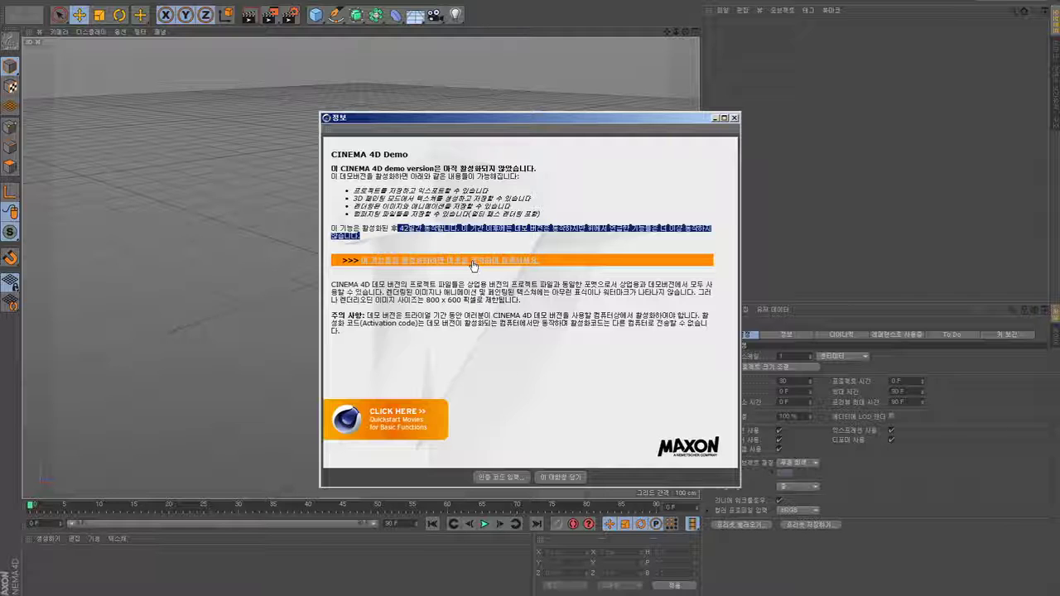
left_click(550, 234)
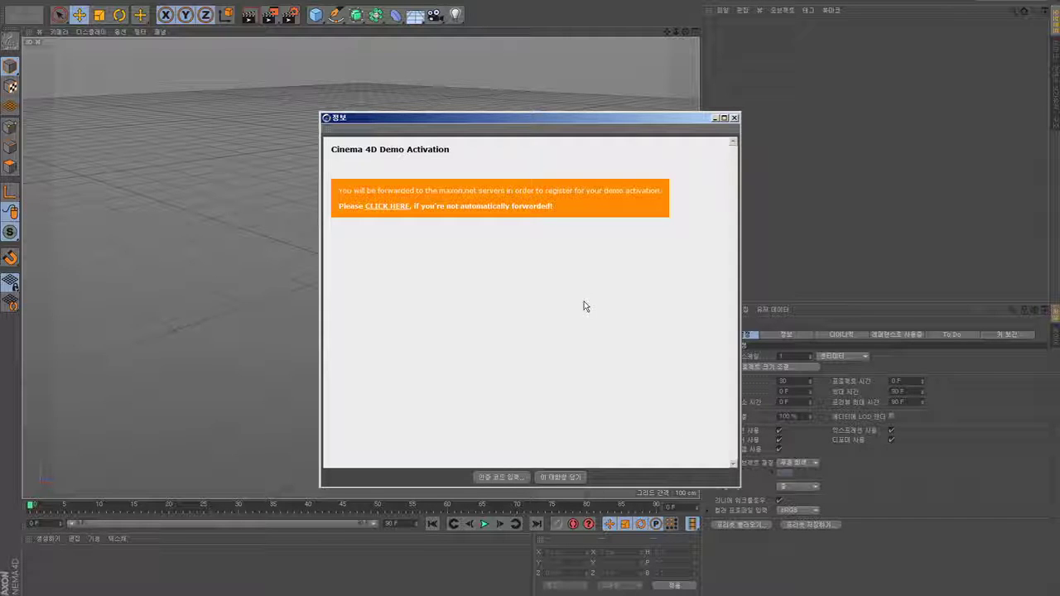
Fill in the registrant's first name, last name, street address and city in the activation form
left_click_drag(734, 224, 729, 359)
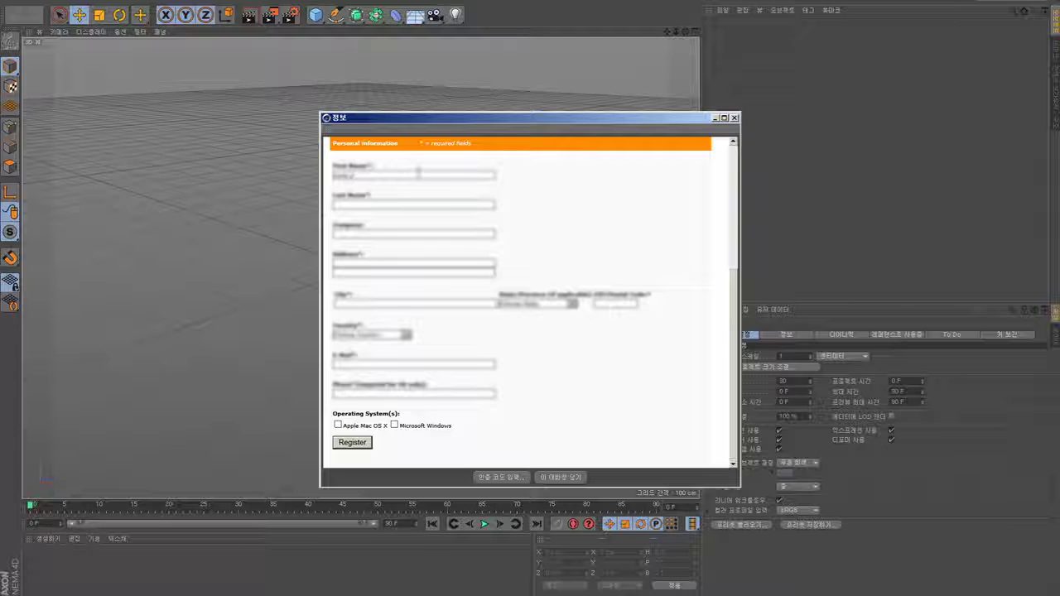
key("Tab")
key("BackSpace")
key("BackSpace")
key("BackSpace")
type("ro ")
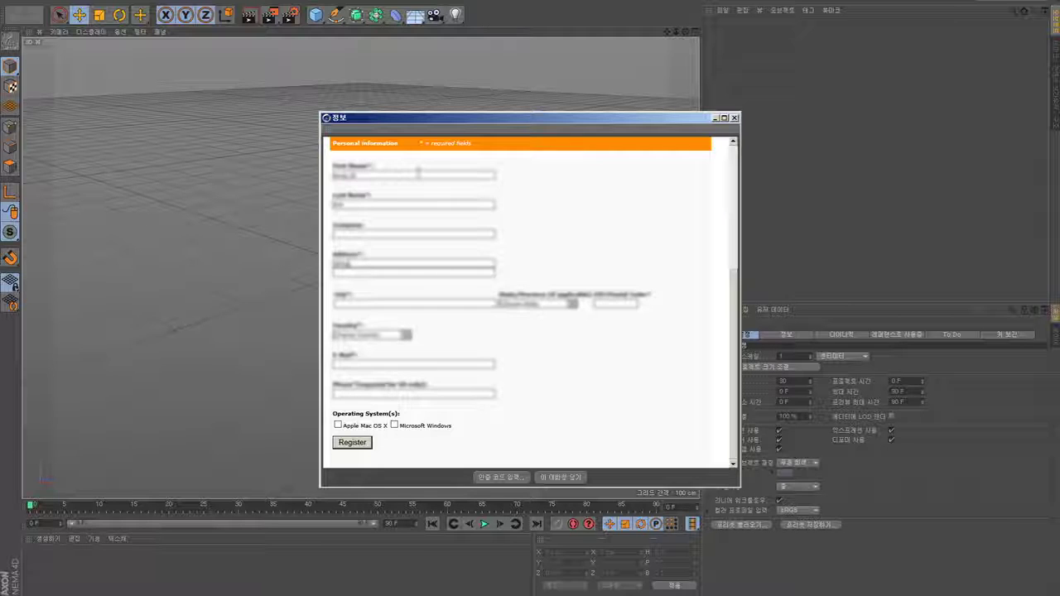
type("ad")
type("d")
type("Seoul")
Set the state/province to OTHER / NOT LISTED and fill in the postal code
left_click(537, 304)
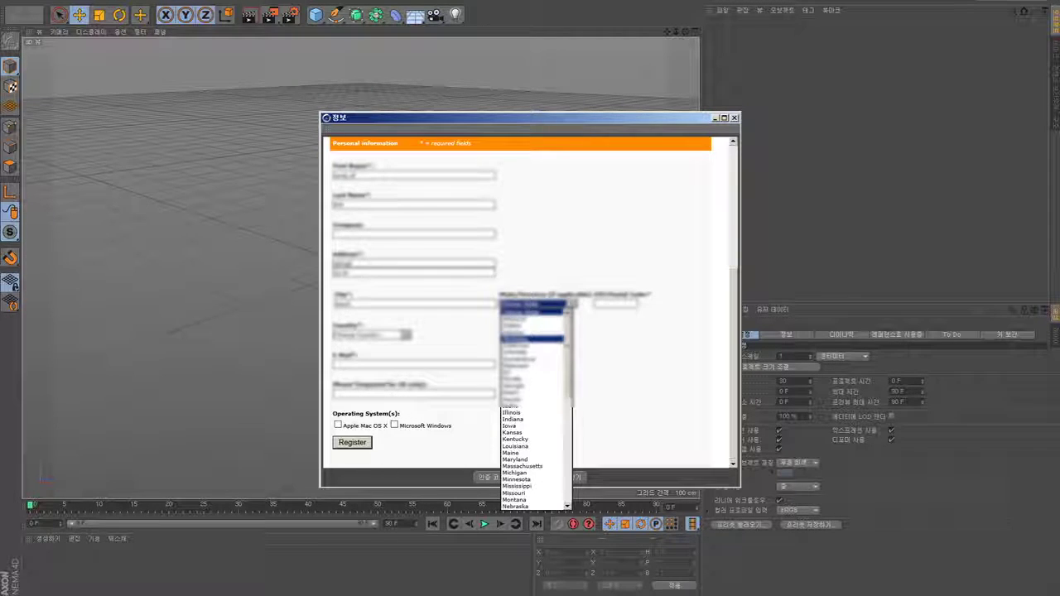
scroll(547, 464, "down", 12)
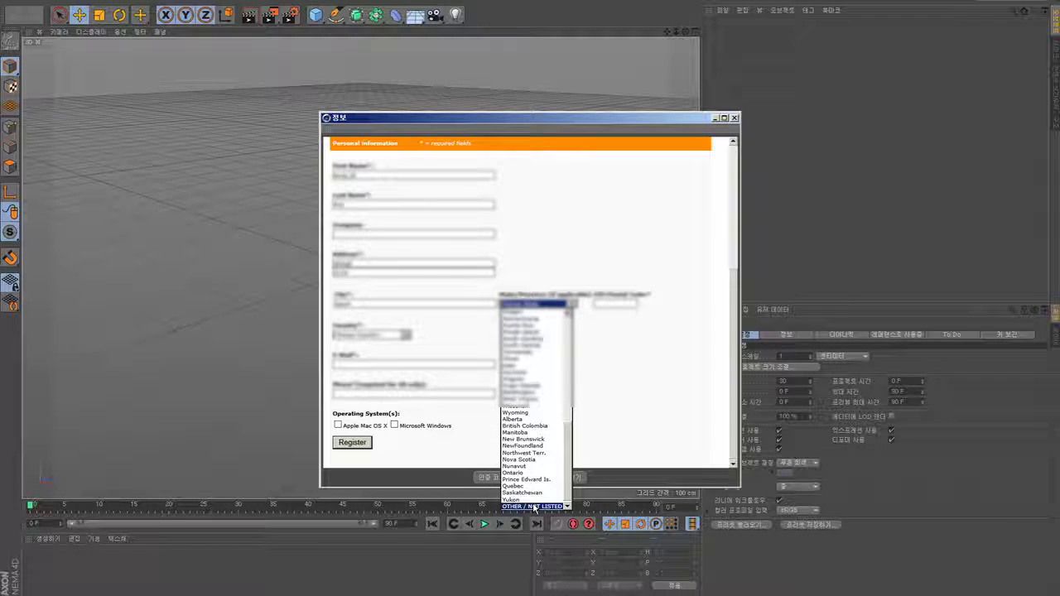
left_click(534, 505)
left_click(584, 363)
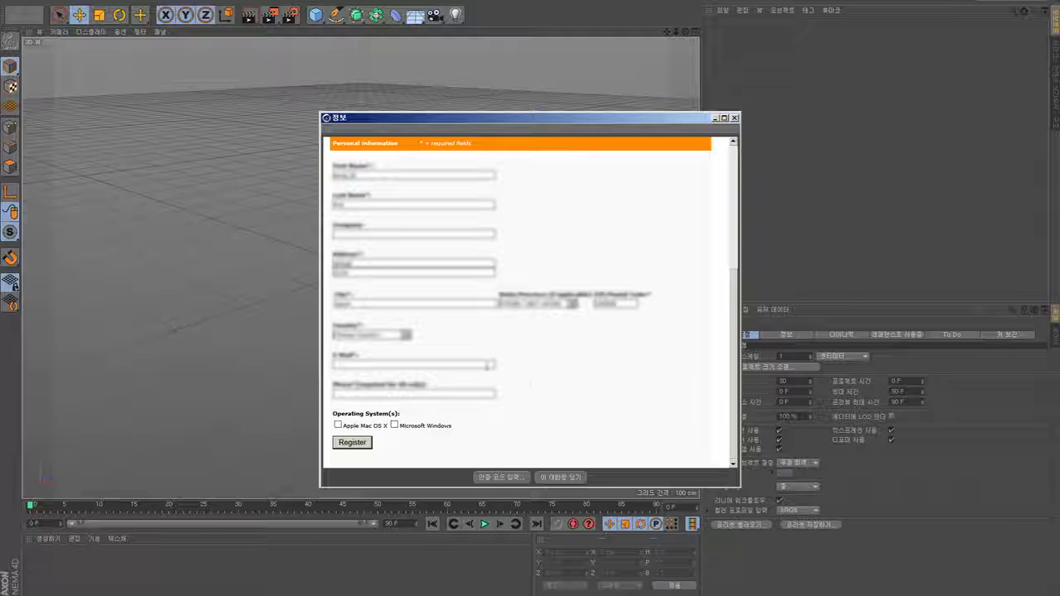
Select South Korea as the country in the activation form
left_click(389, 334)
scroll(399, 427, "down", 10)
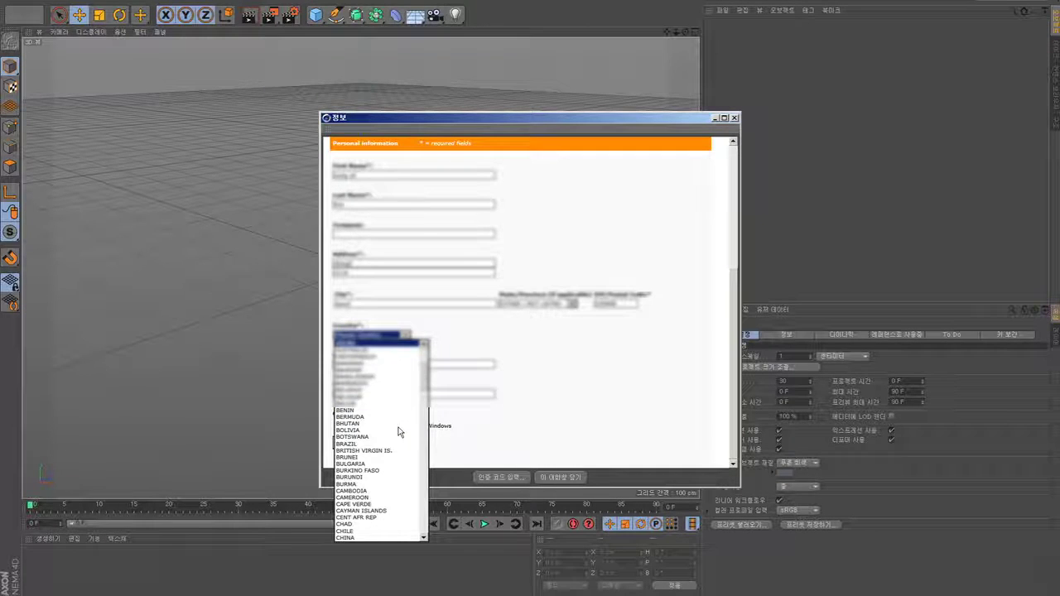
key("s")
scroll(399, 430, "down", 5)
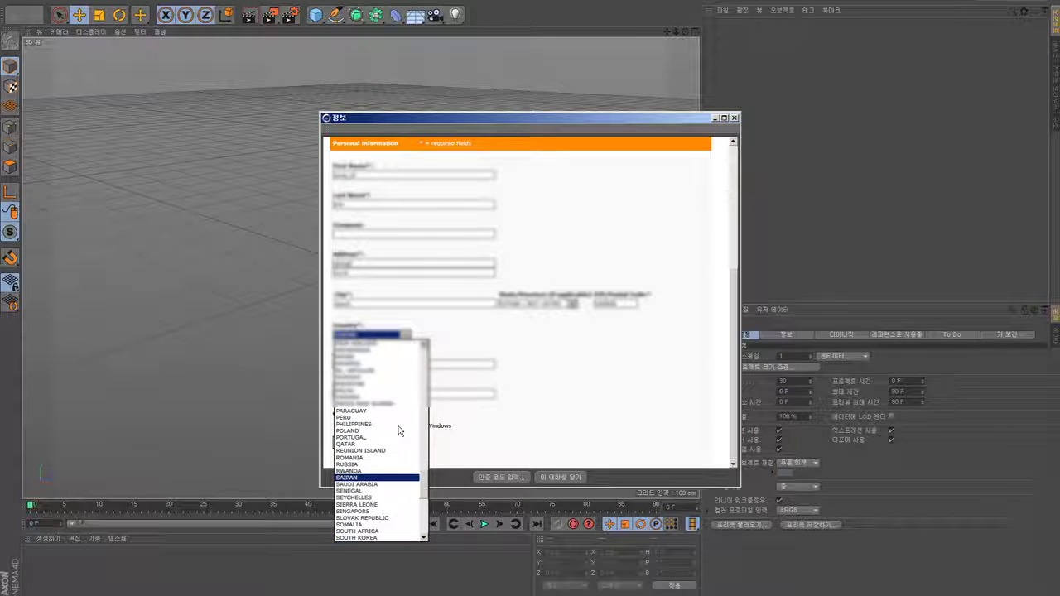
left_click(392, 498)
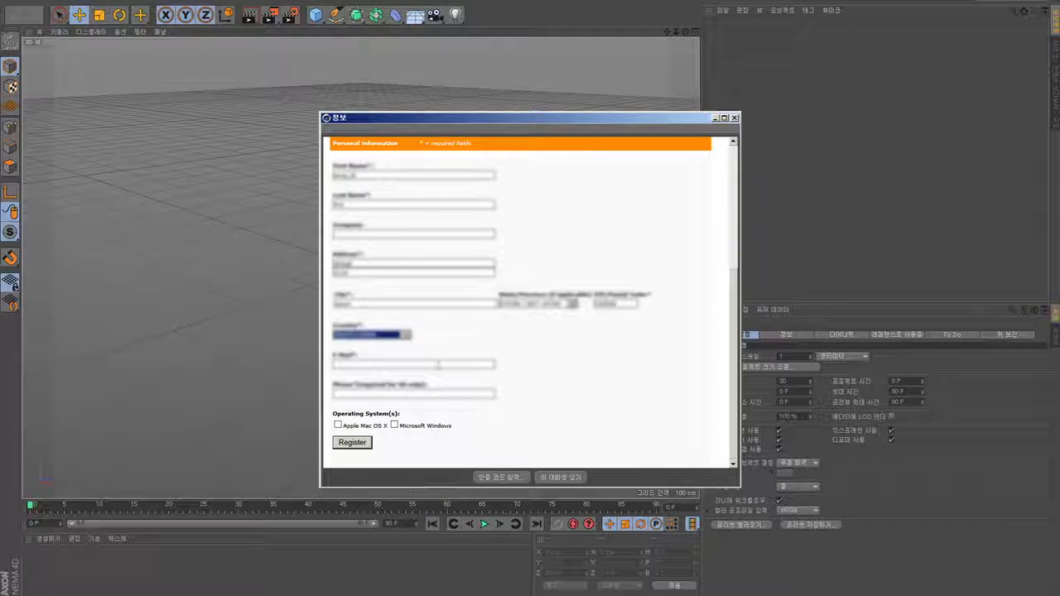
Fill in the registrant's e-mail address, mark Microsoft Windows as the operating system, and submit the registration
left_click(418, 365)
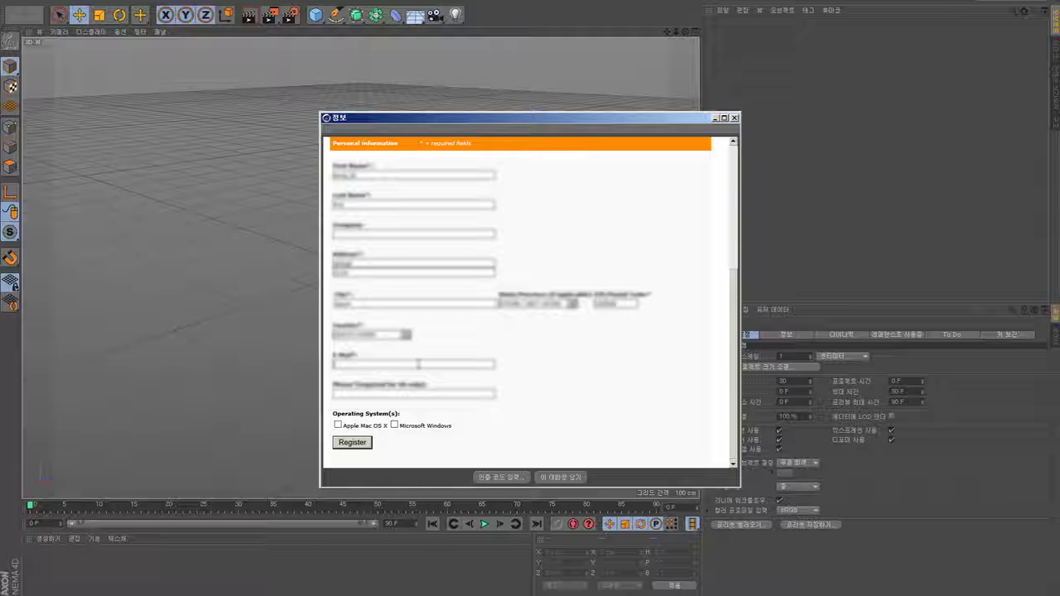
type("cinema4ver")
key("BackSpace")
key("BackSpace")
key("BackSpace")
key("BackSpace")
type(".com")
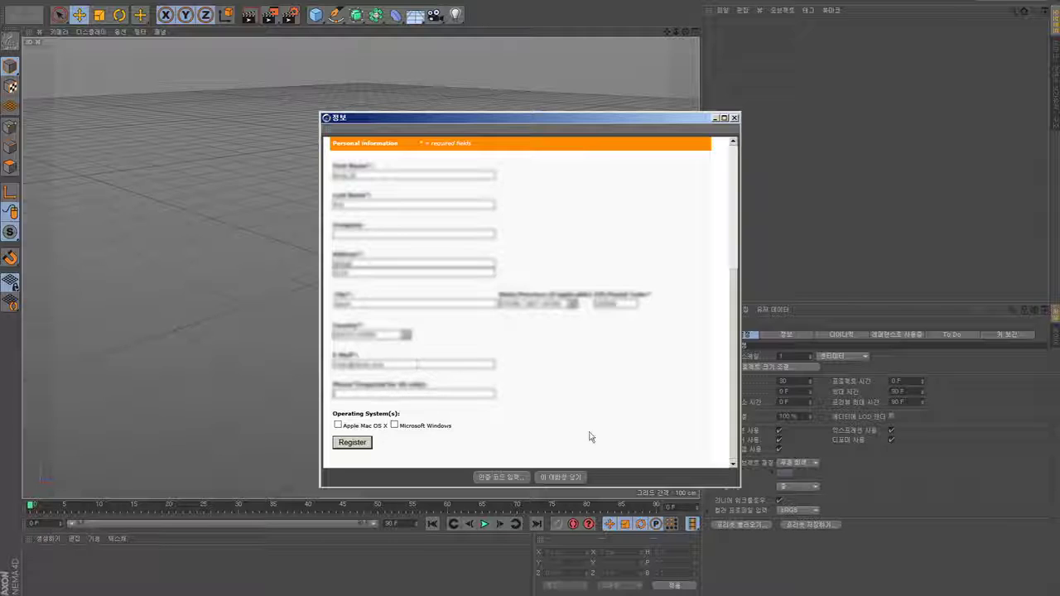
left_click(395, 426)
left_click(354, 444)
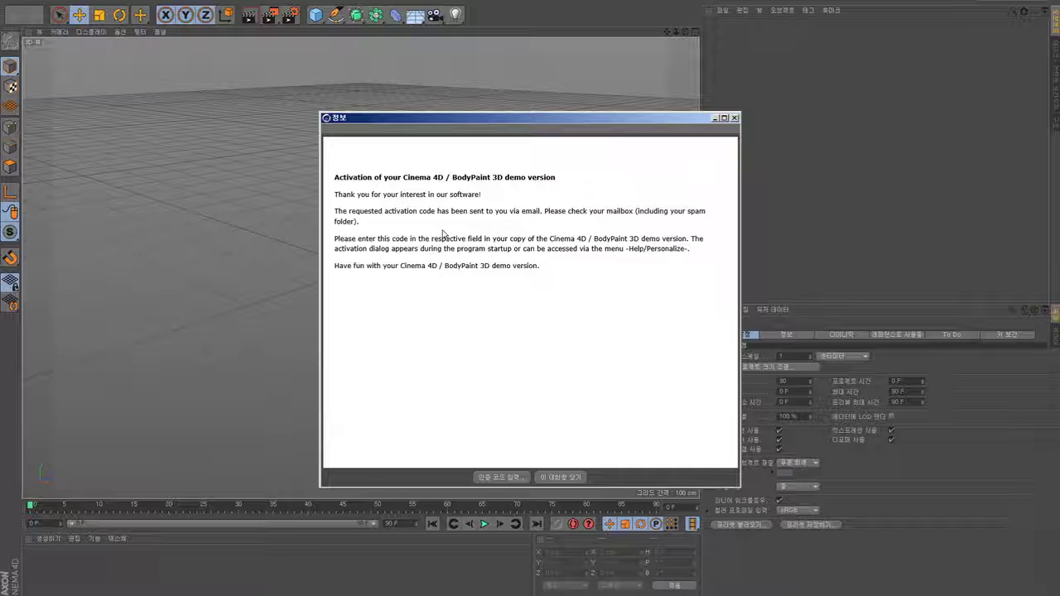
Examine the registration confirmation and the MAXON activation e-mail in Naver Mail, highlighting its subject, activation code and validity date
left_click_drag(543, 211, 514, 212)
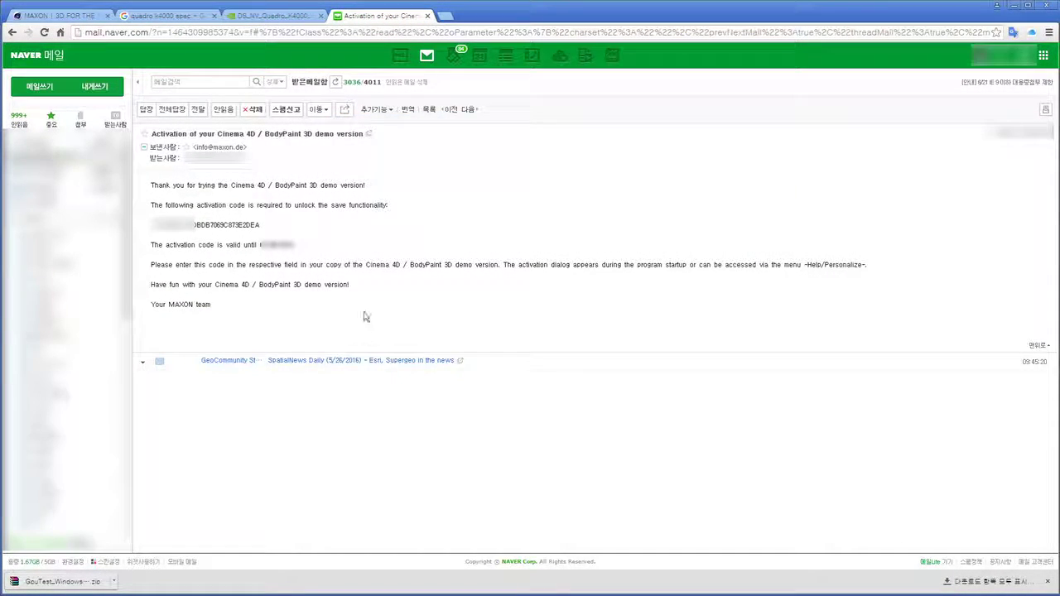
left_click_drag(154, 134, 357, 140)
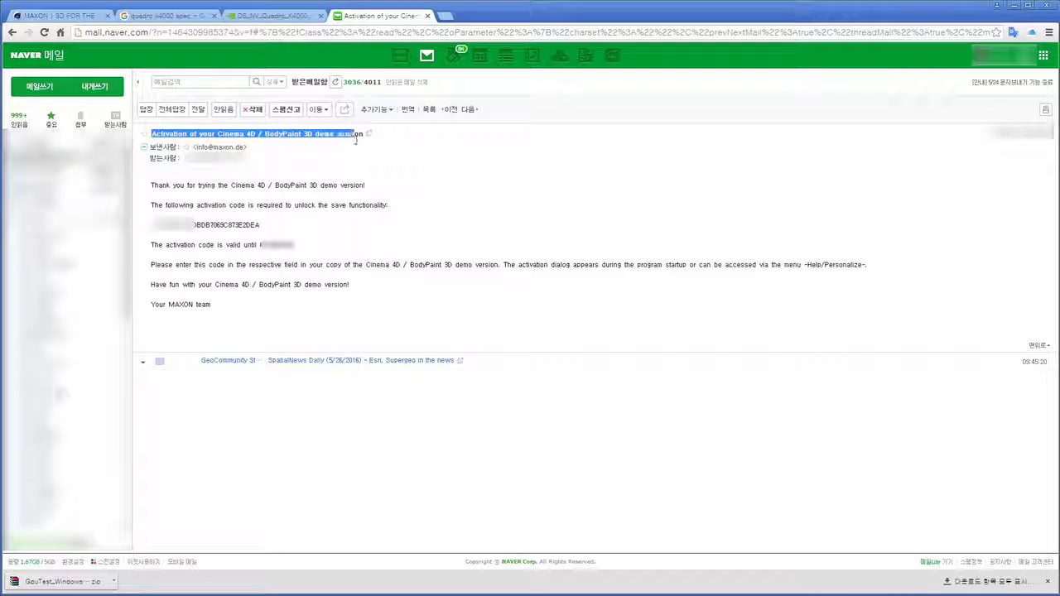
left_click(296, 228)
left_click_drag(262, 226, 307, 251)
left_click(284, 255)
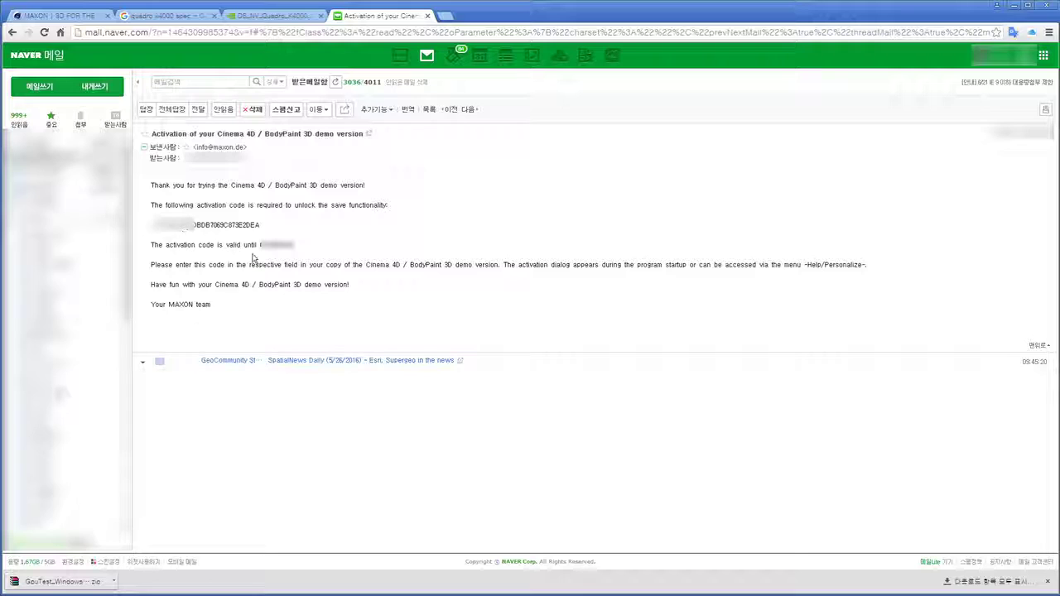
mouse_move(280, 246)
left_mouse_down()
mouse_move(296, 246)
mouse_move(261, 245)
left_mouse_up()
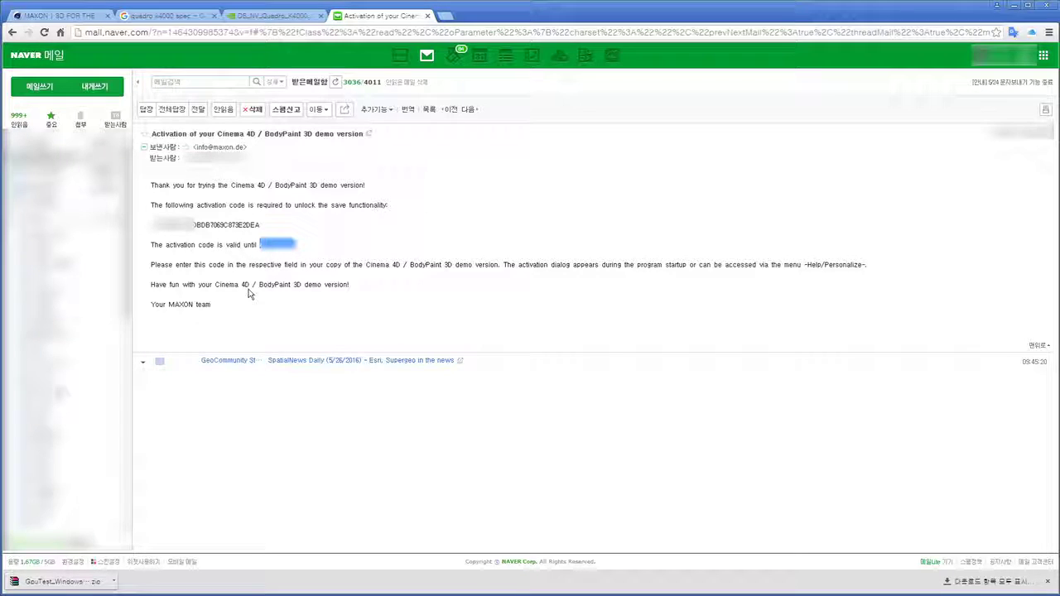
left_click(272, 239)
Copy the activation code from the MAXON e-mail and switch back to Cinema 4D
left_click_drag(262, 225, 151, 224)
right_click(178, 225)
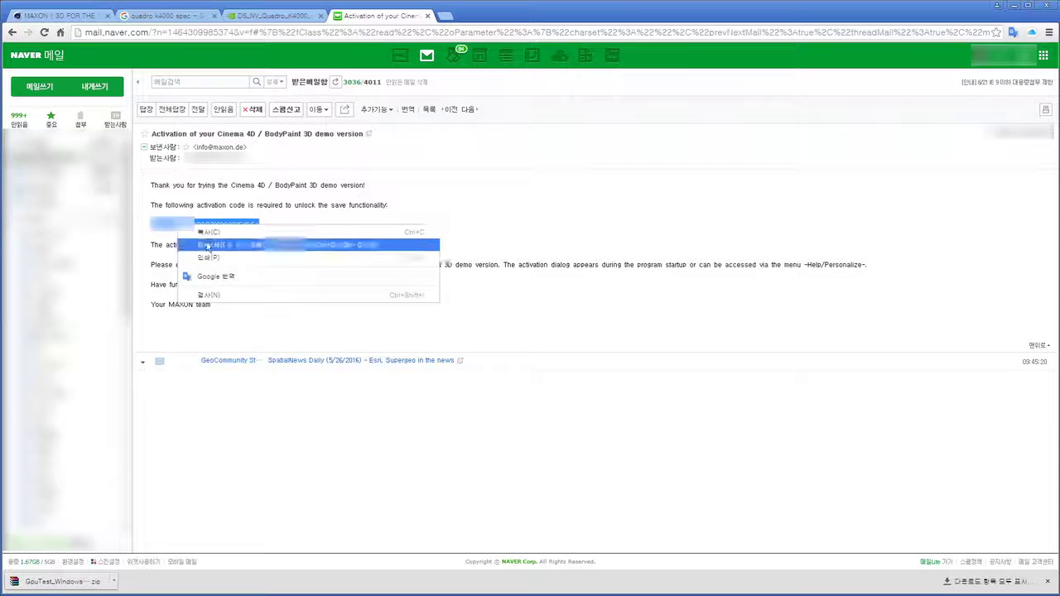
left_click(209, 232)
left_click(563, 254)
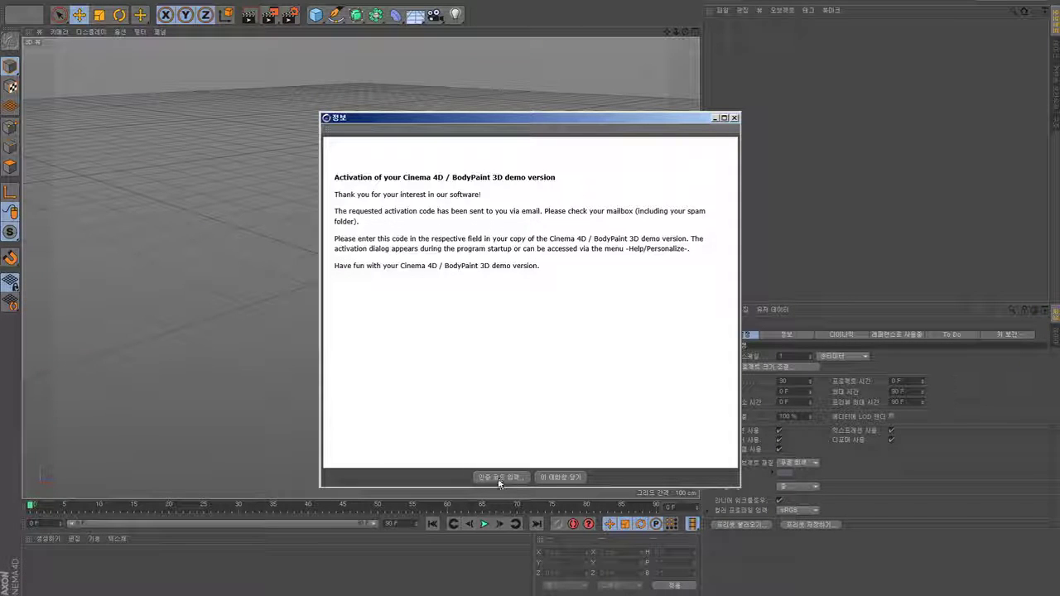
Paste the copied activation code into the demo's activation code field and submit it
left_click(508, 480)
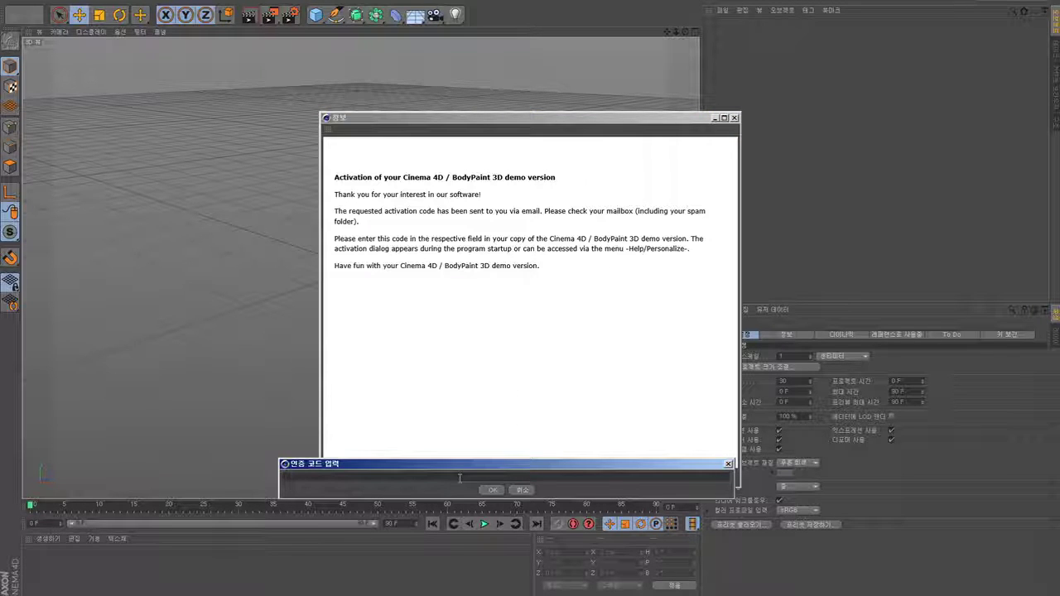
right_click(463, 479)
left_click(475, 504)
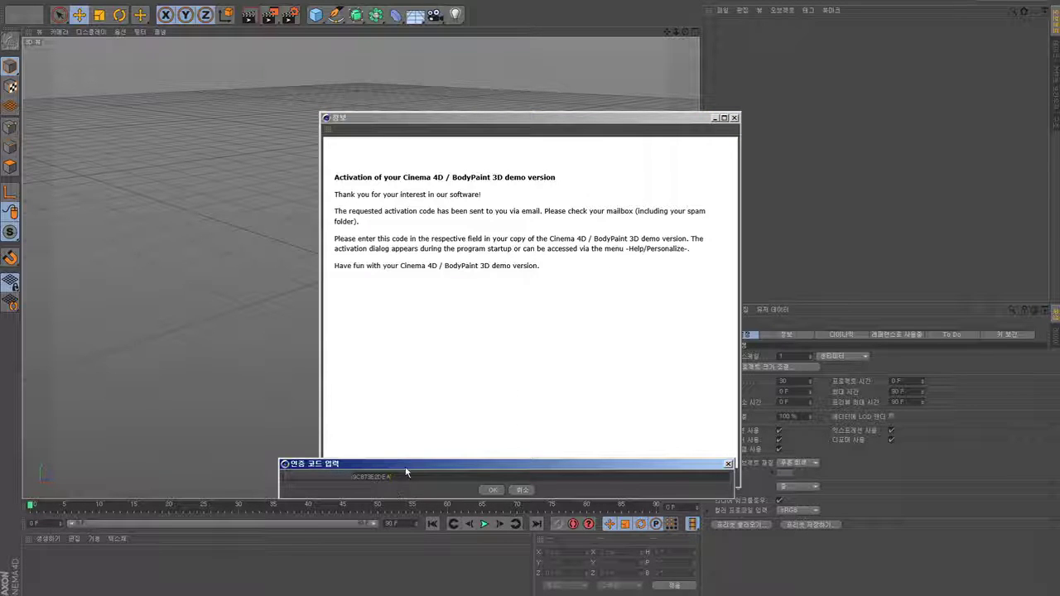
left_click_drag(406, 467, 522, 296)
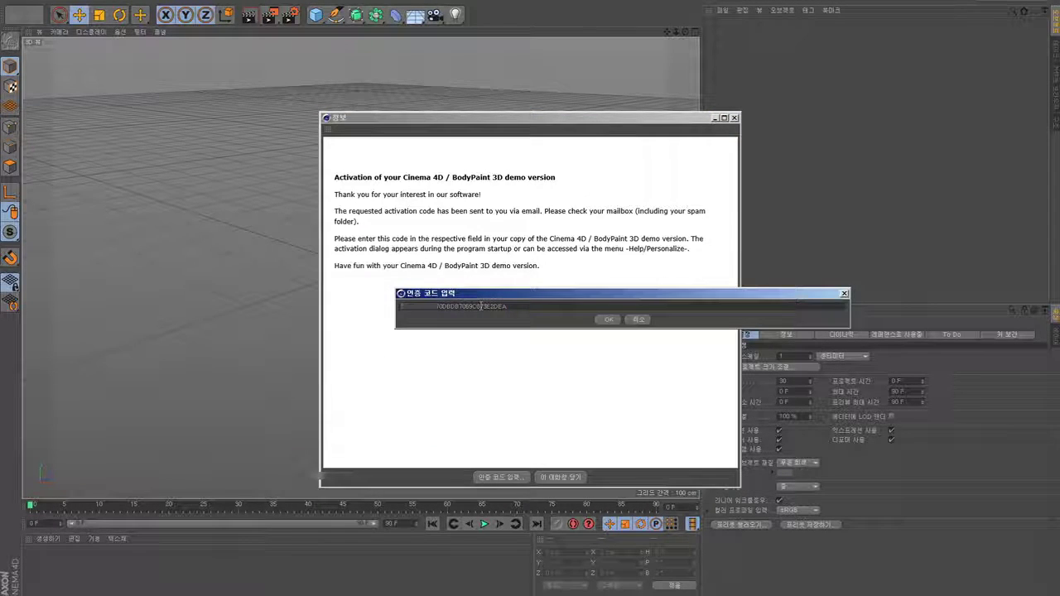
left_click(609, 320)
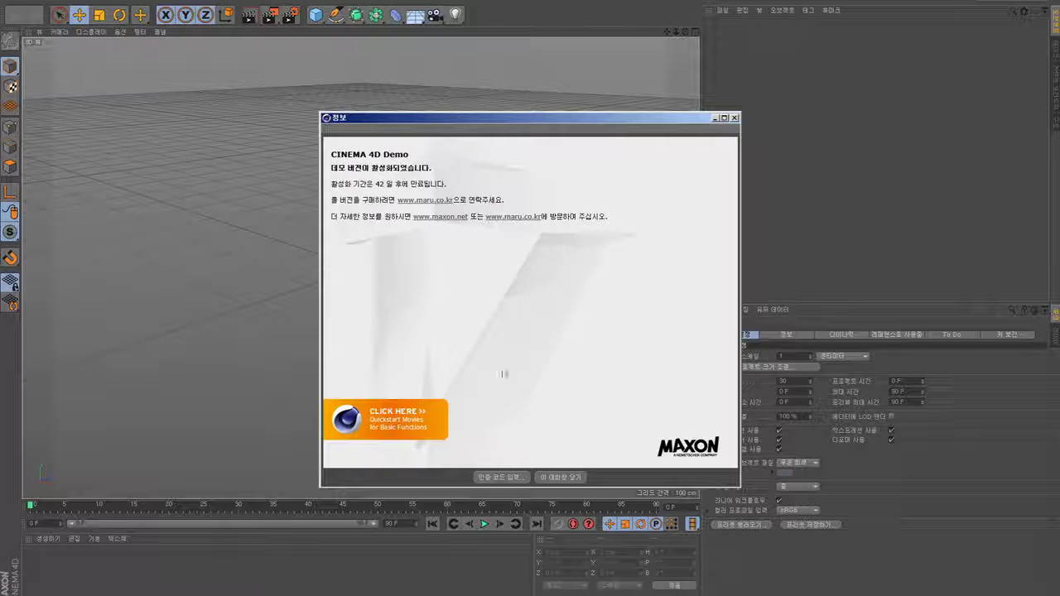
Examine the activation status and the expiry period in the CINEMA 4D Demo information dialog
left_click_drag(333, 168, 445, 167)
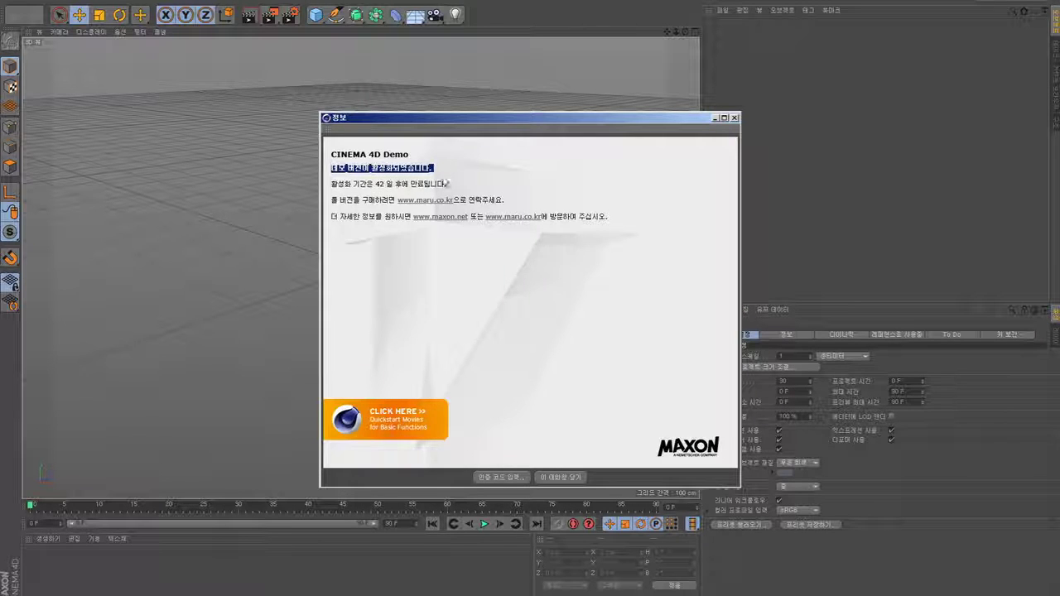
left_click(376, 187)
left_click_drag(387, 187, 447, 186)
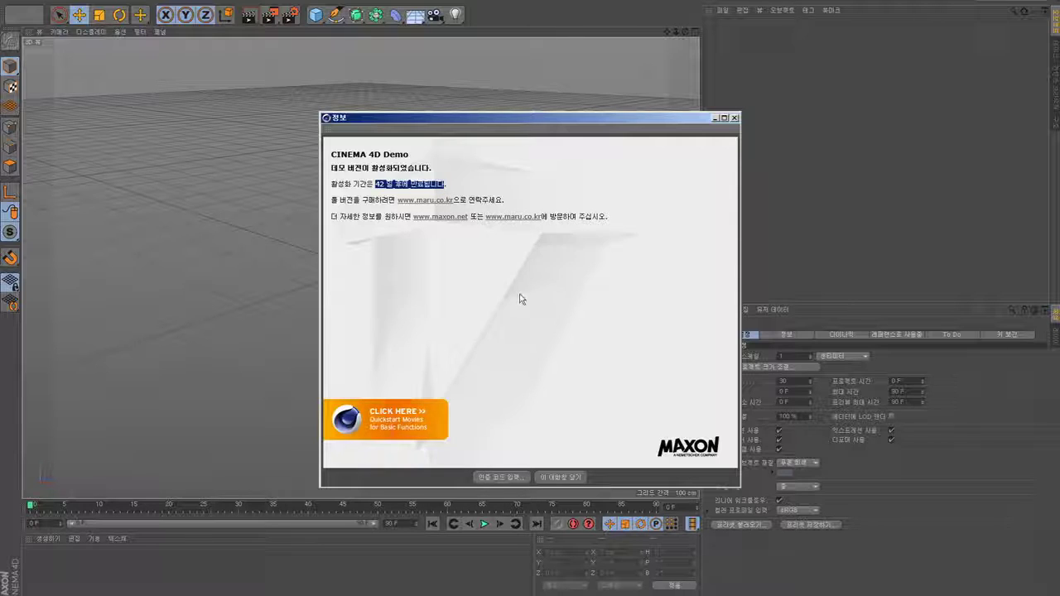
Close the information dialog, then restore the program window and enlarge it to nearly fill the screen
left_click(576, 480)
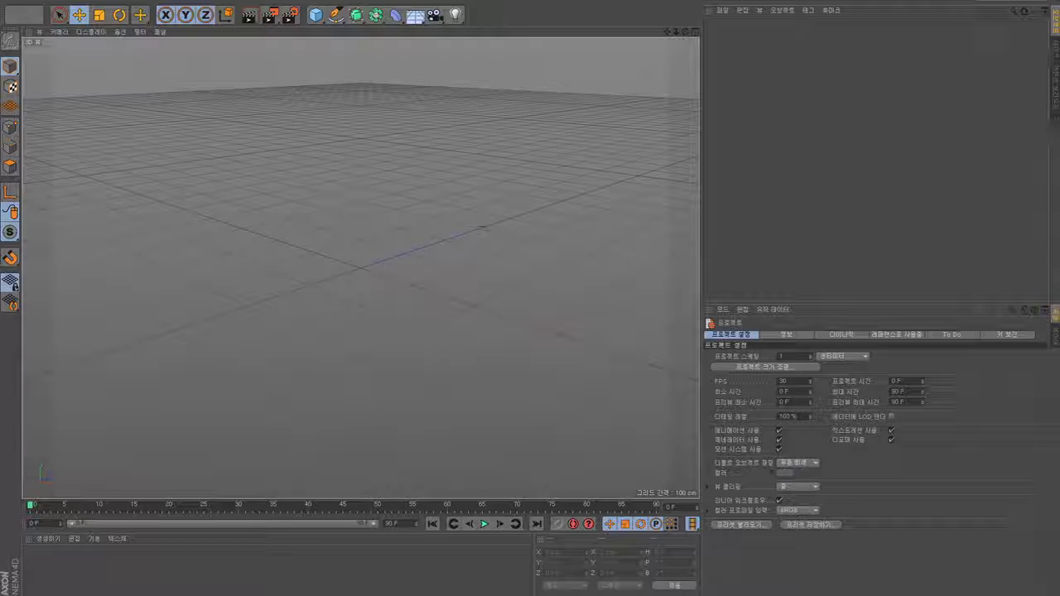
double_click(502, 4)
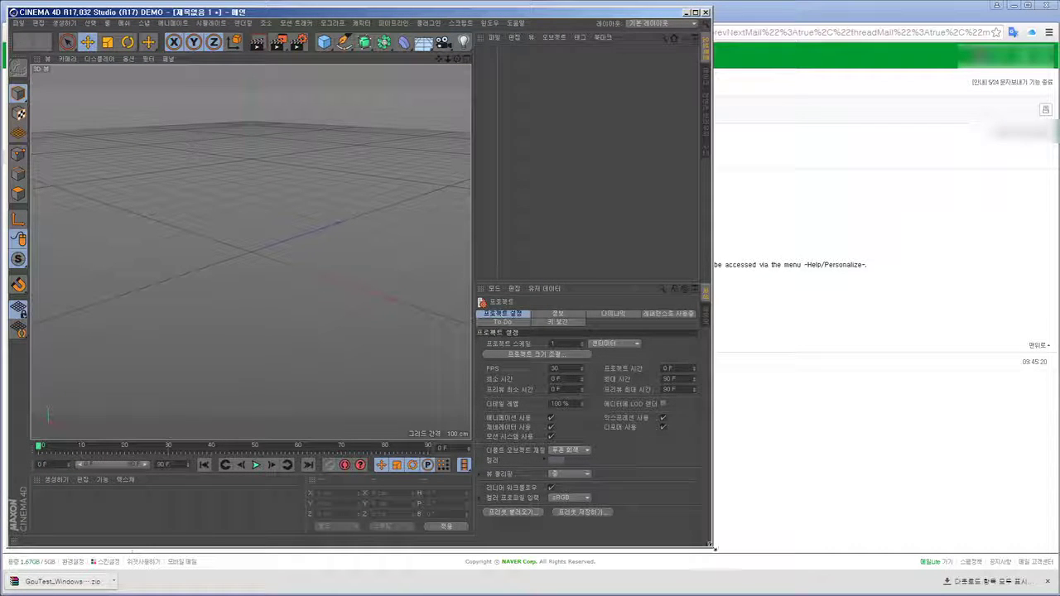
left_click_drag(714, 548, 1035, 589)
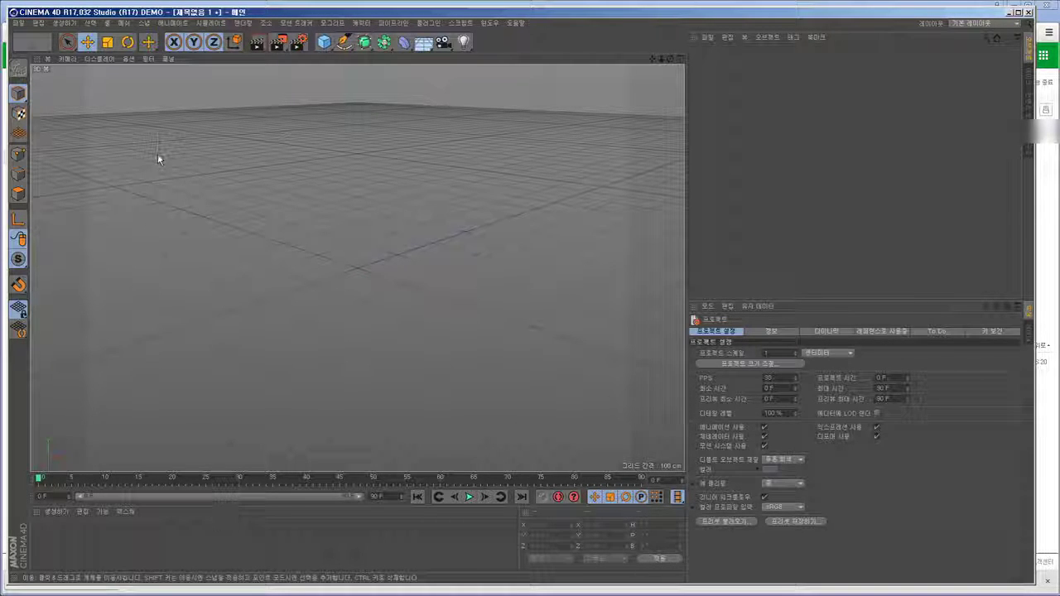
Open the program preferences and look through several categories, ending on the Interface settings
left_click(38, 22)
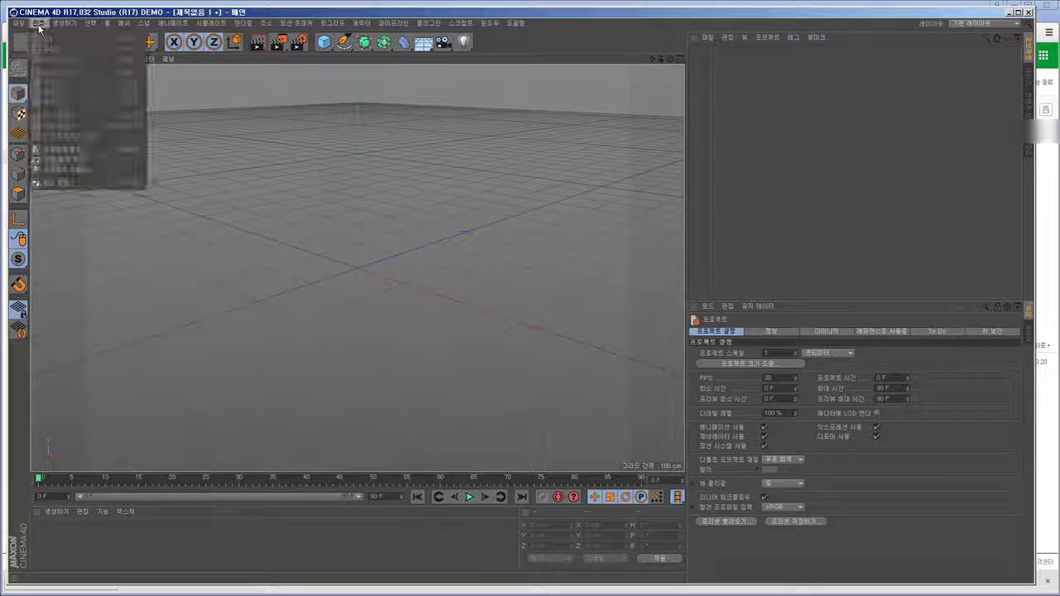
left_click(83, 182)
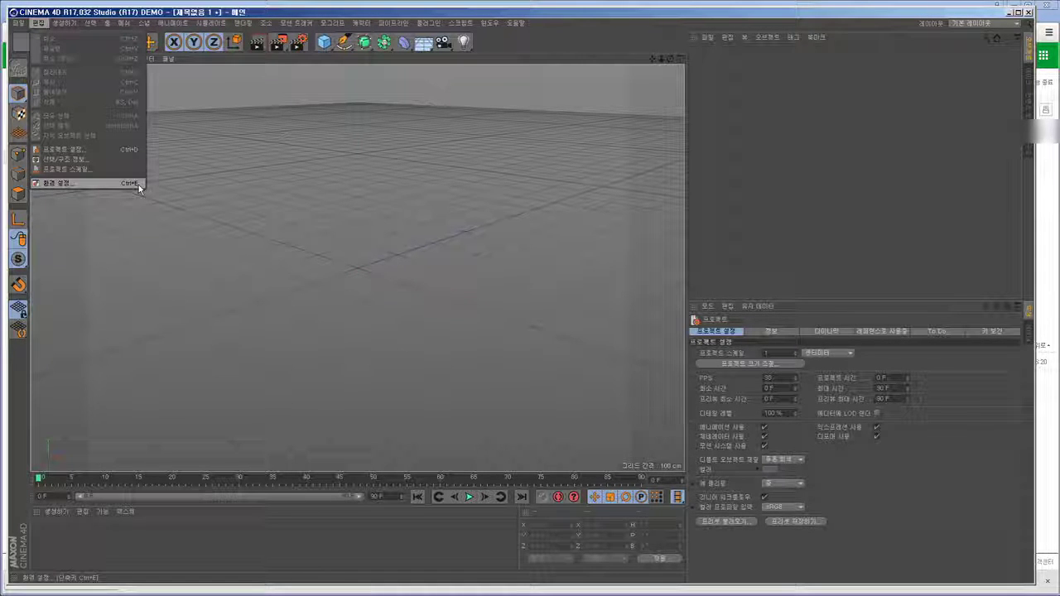
left_click(385, 196)
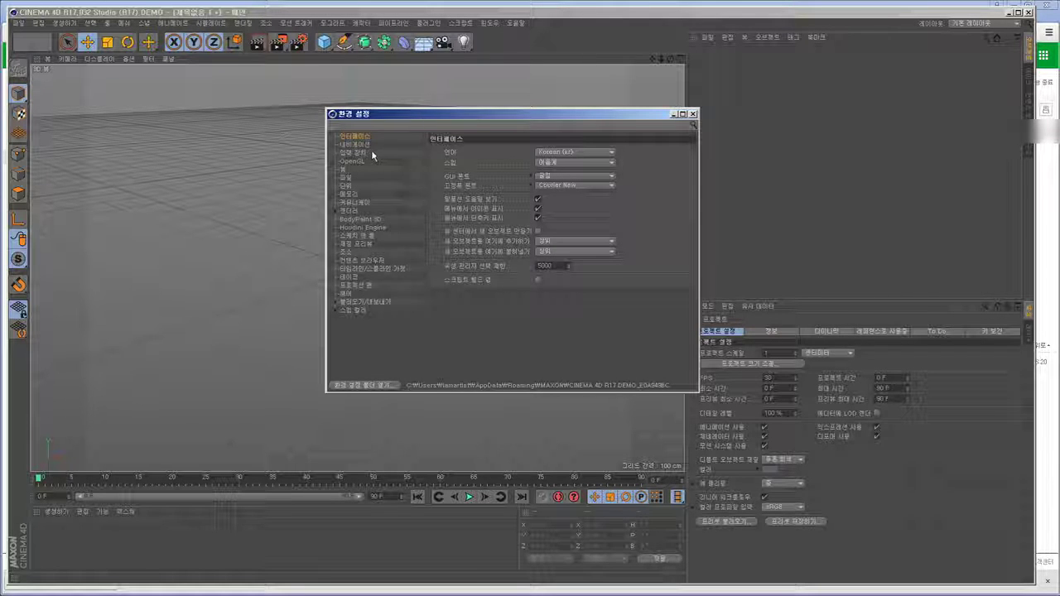
left_click(367, 203)
left_click(359, 235)
left_click(352, 208)
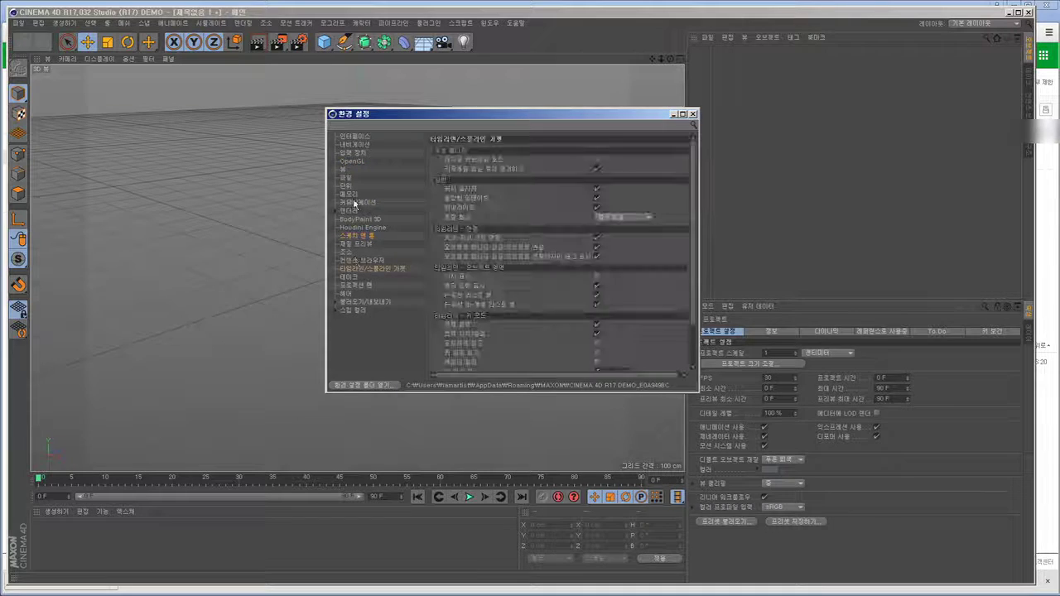
left_click(348, 178)
left_click(364, 137)
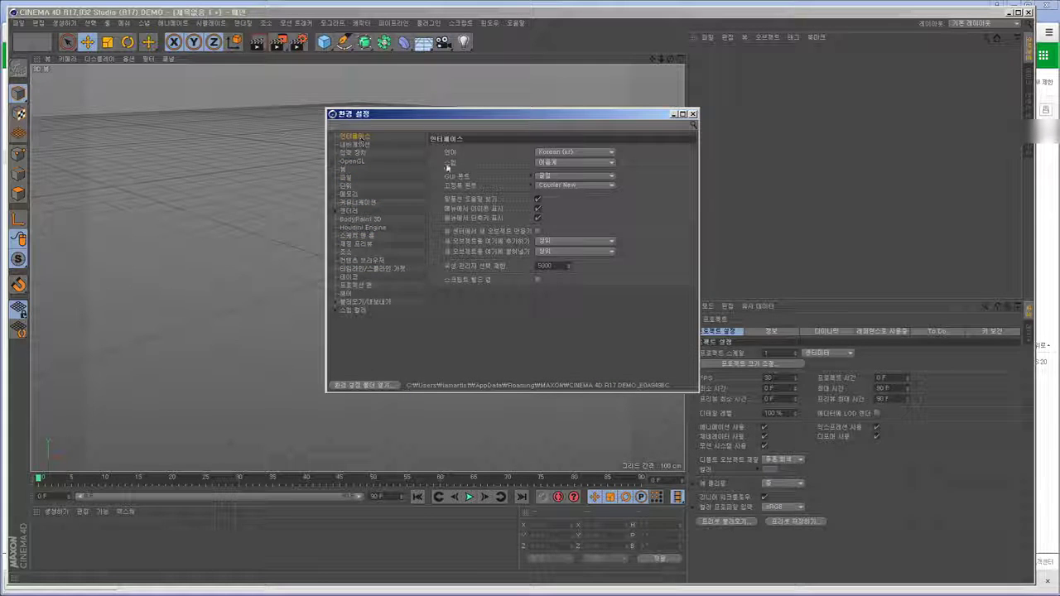
Set the interface language to English (us) and close the preferences
left_click(572, 153)
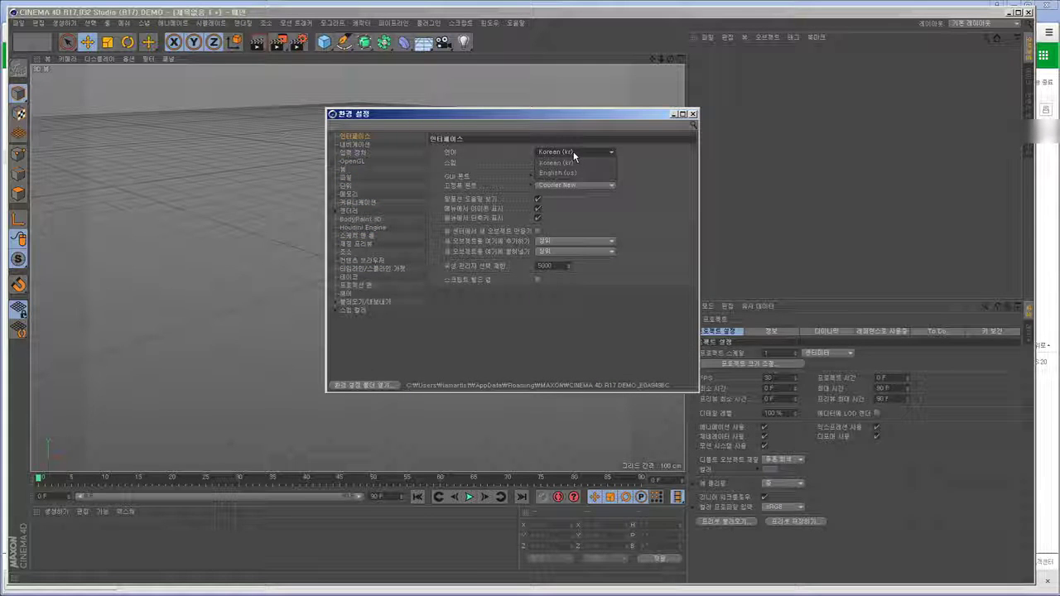
left_click(570, 174)
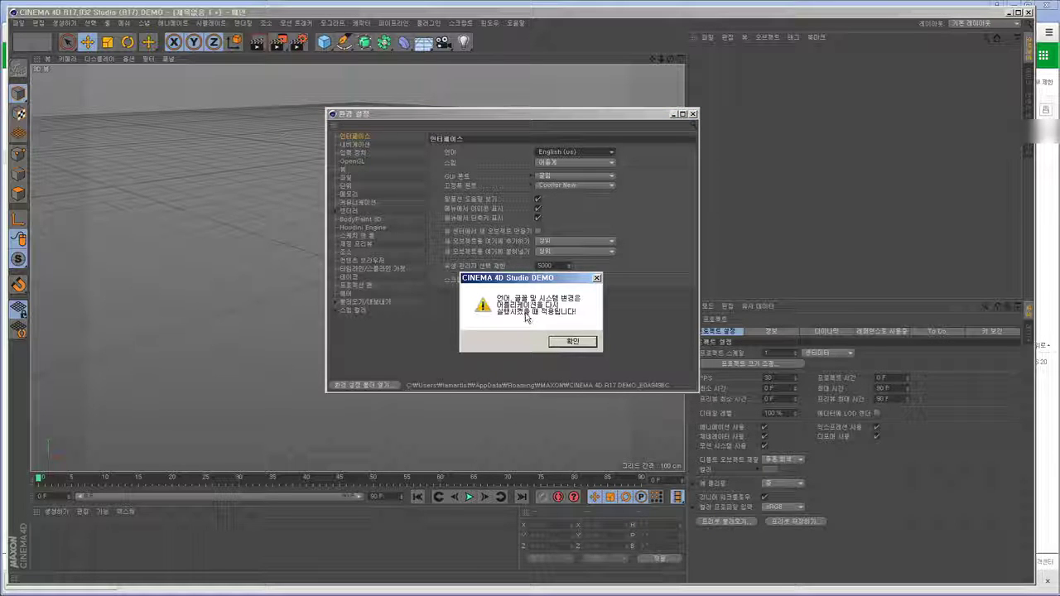
left_click(580, 342)
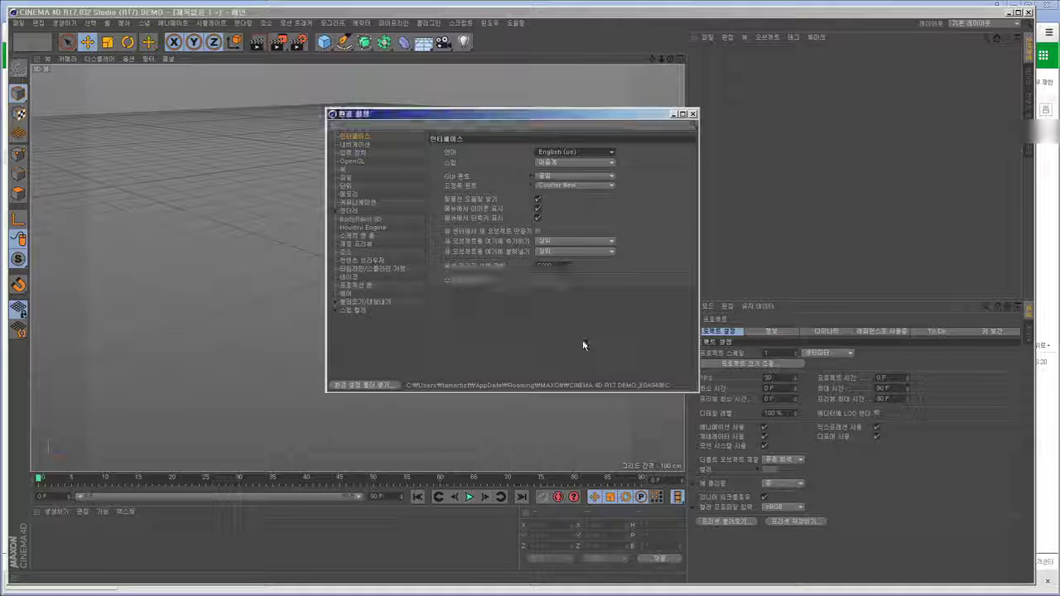
left_click(694, 114)
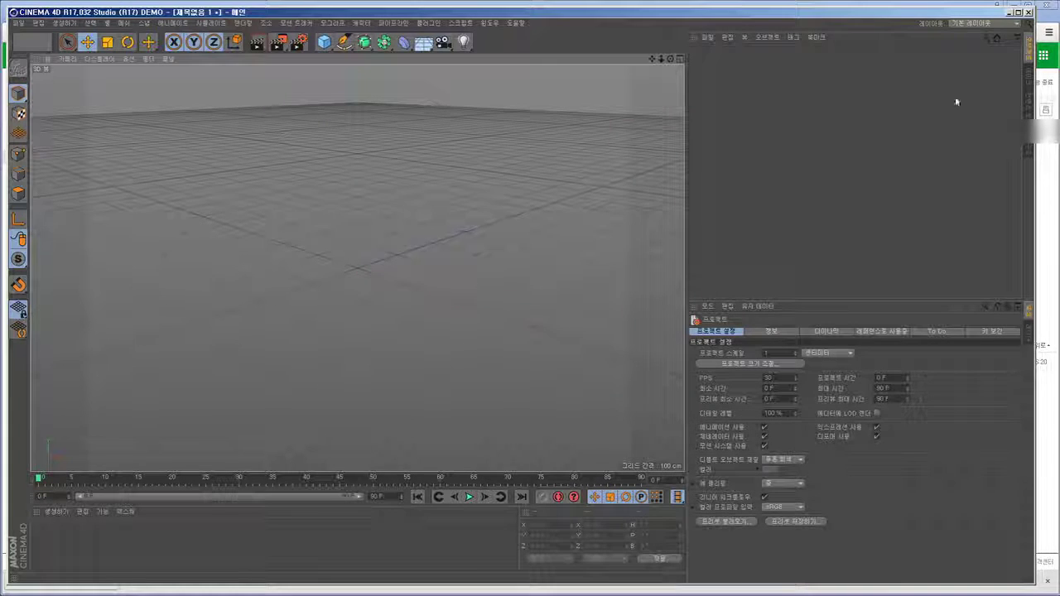
Quit Cinema 4D, relaunch CINEMA 4D Demo from the desktop, and dismiss the startup information dialog
left_click(1028, 13)
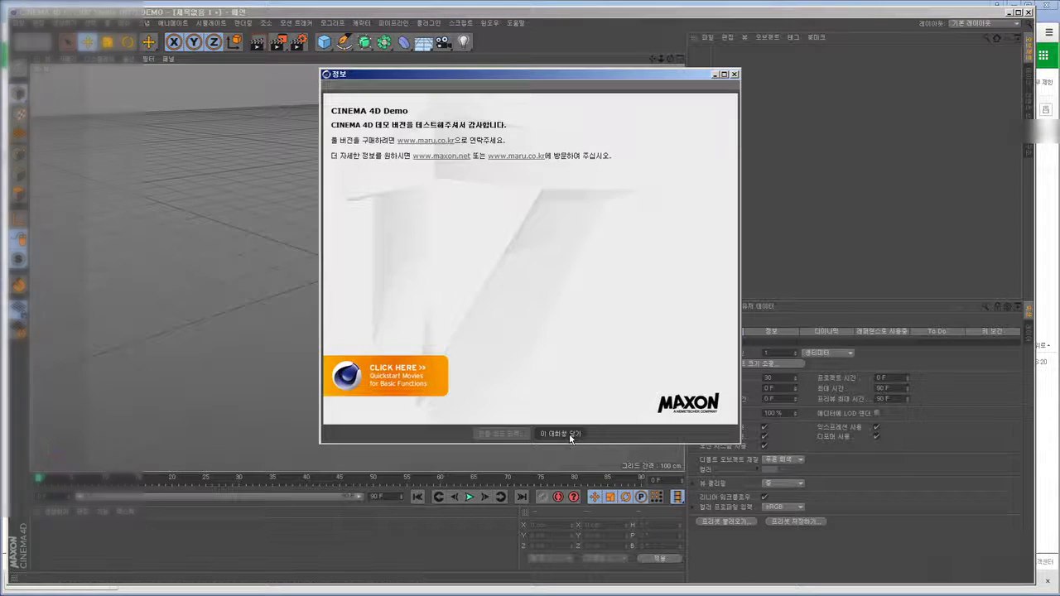
left_click(567, 433)
left_click(821, 83)
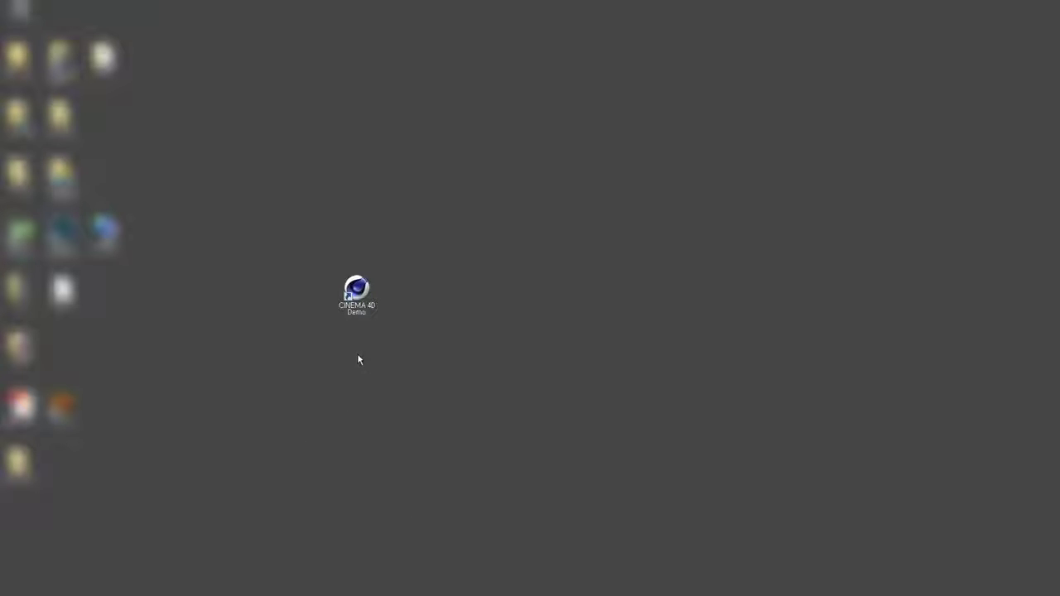
left_click(358, 290)
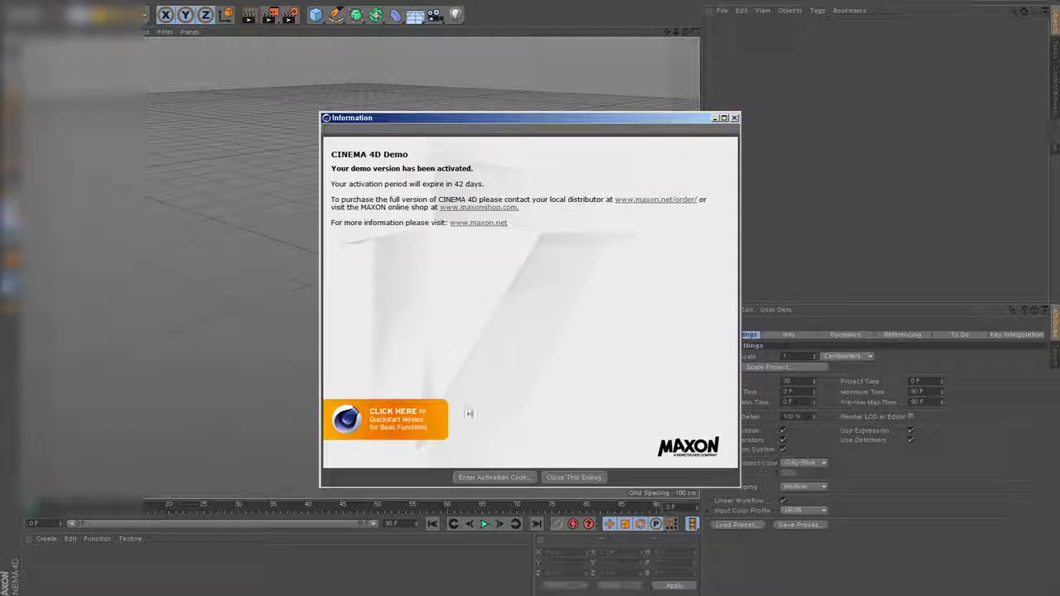
left_click(579, 479)
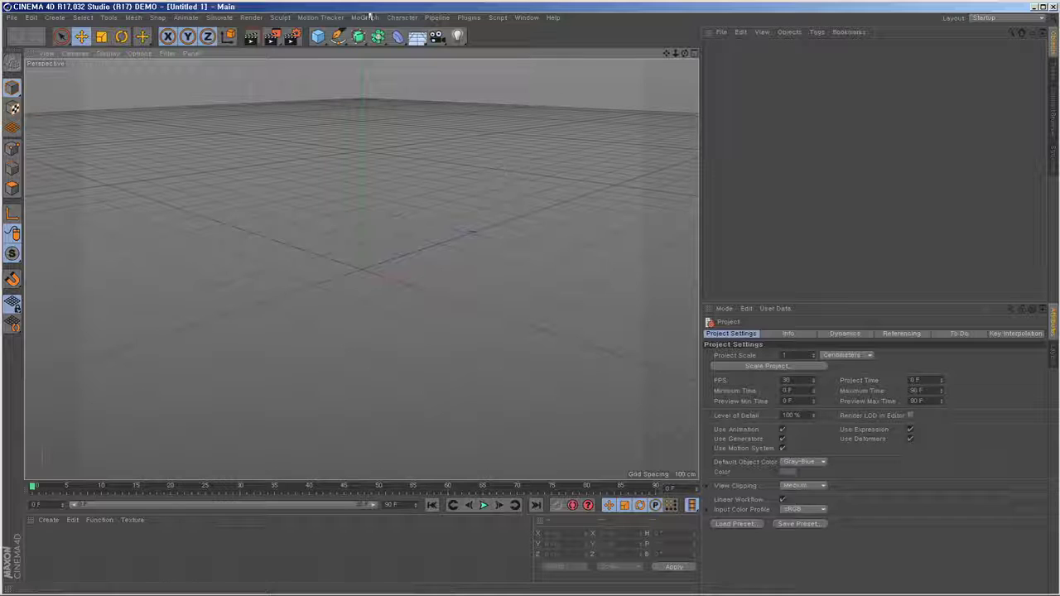
Check for updates and keep the CINEMA 4D / BodyPaint 3D Demo R17.048 Update marked for installation
left_click(552, 18)
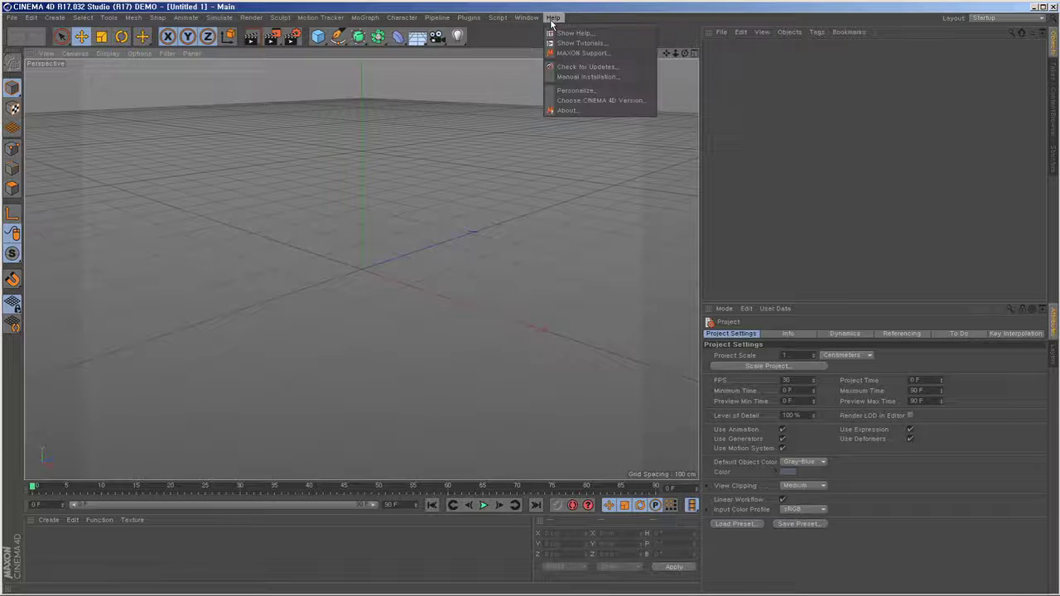
left_click(616, 68)
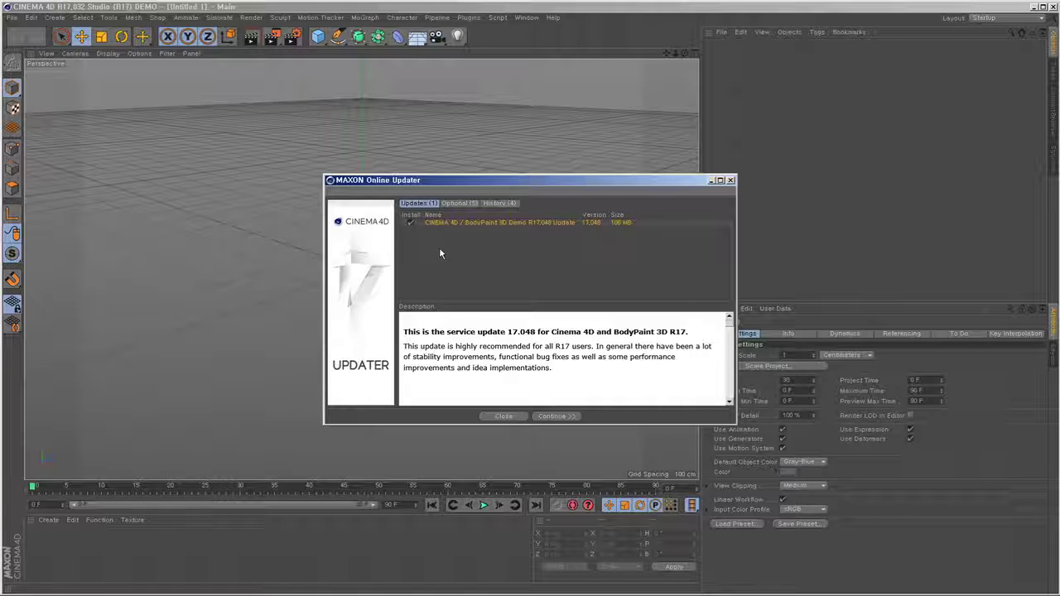
left_click(411, 224)
left_click(410, 223)
Proceed with the R17.048 update and accept the End User License Agreement
left_click(551, 416)
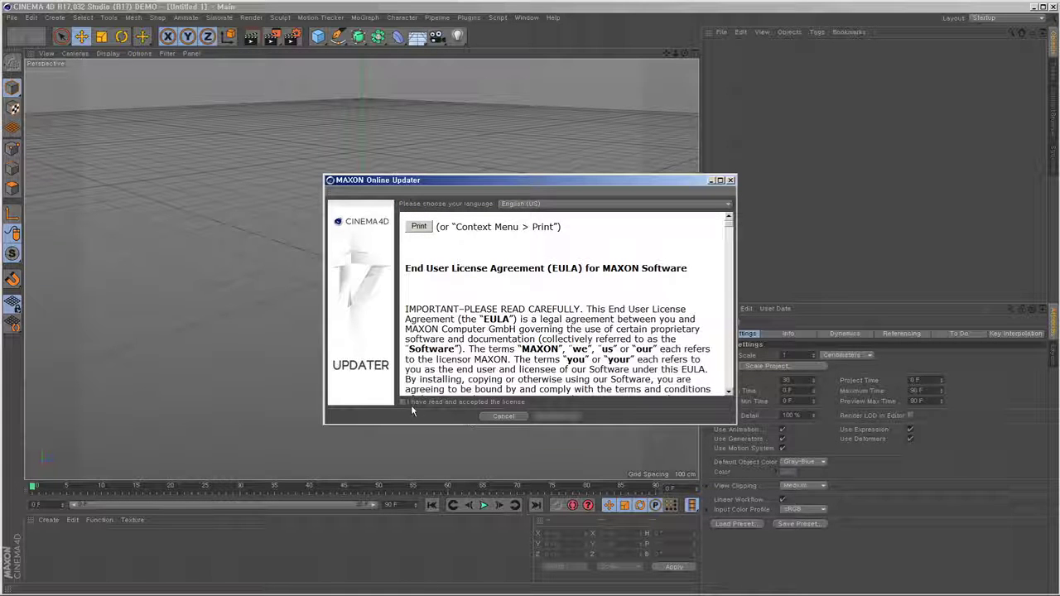
left_click(403, 402)
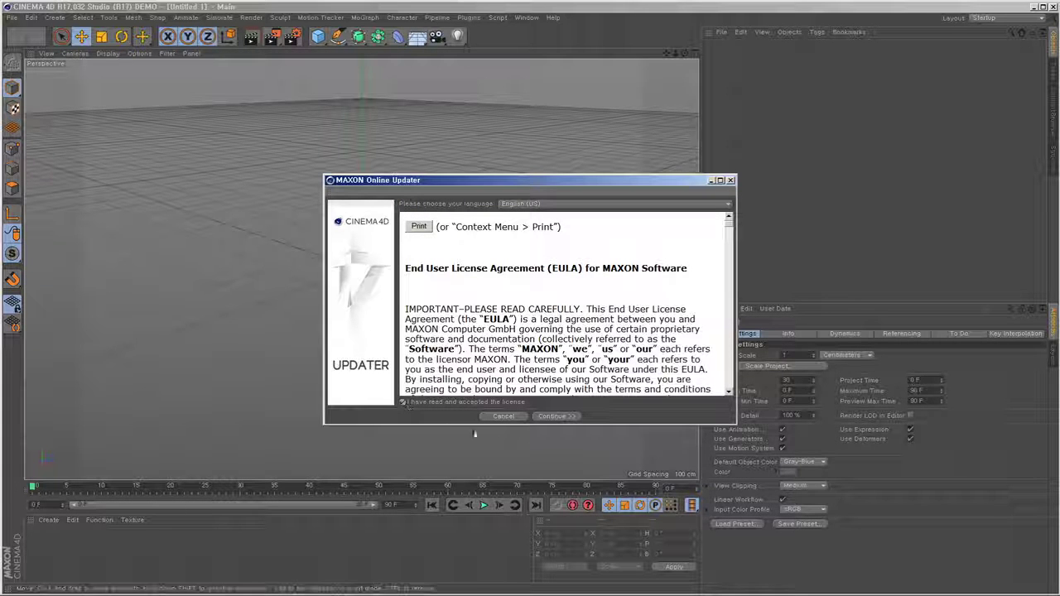
left_click(566, 416)
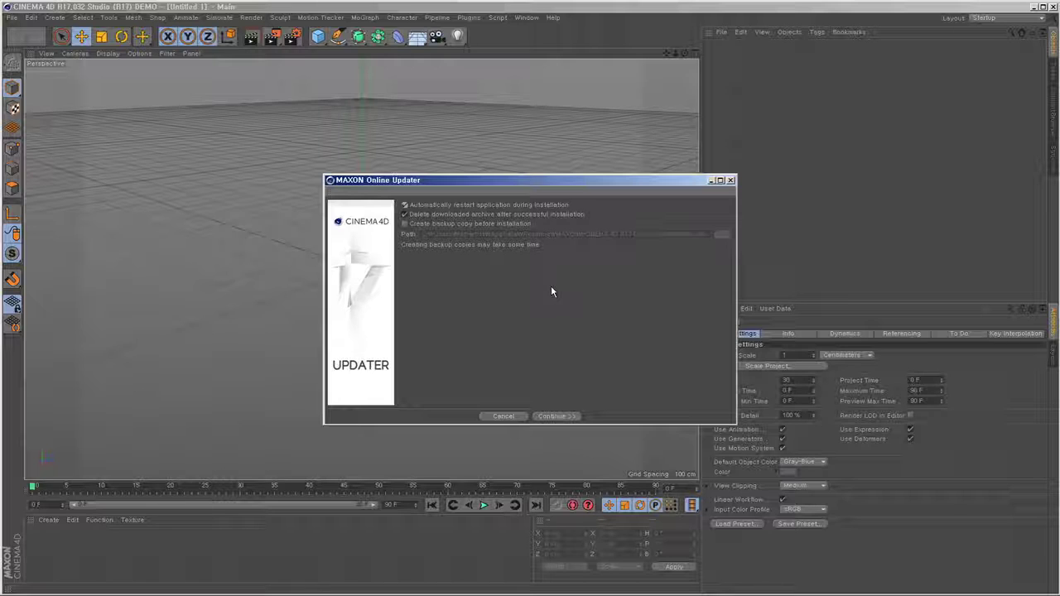
Try the option for creating a backup copy before installation and browse for its folder
left_click(406, 223)
left_click(405, 225)
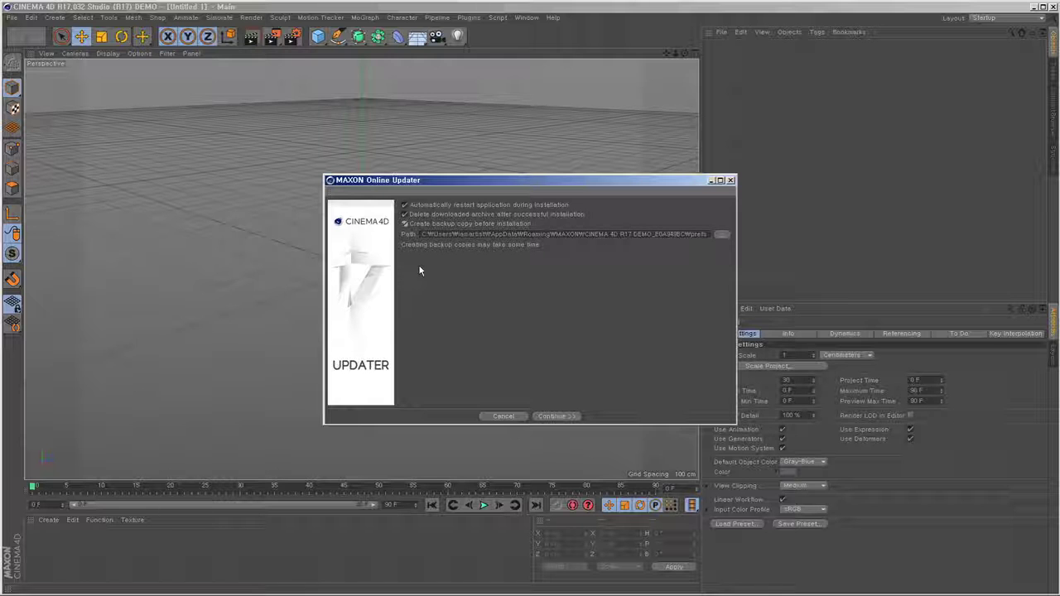
left_click(721, 234)
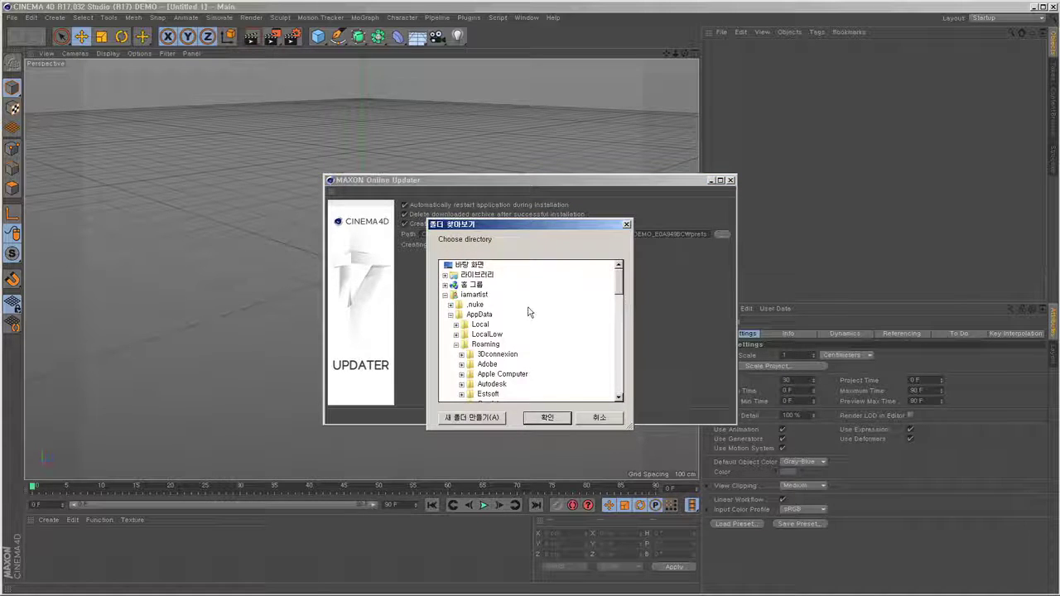
left_click(600, 417)
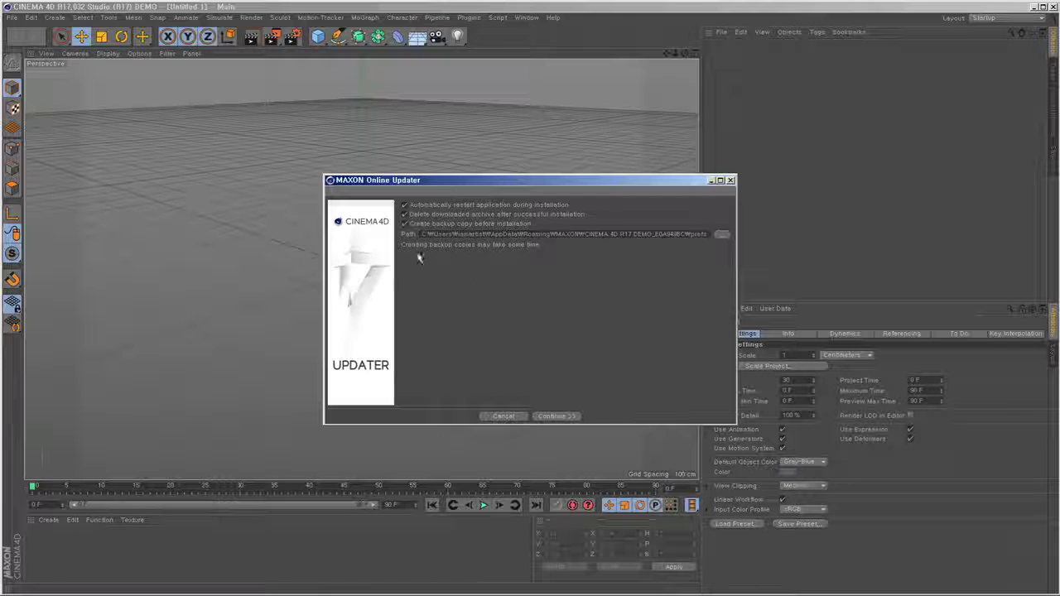
left_click(404, 225)
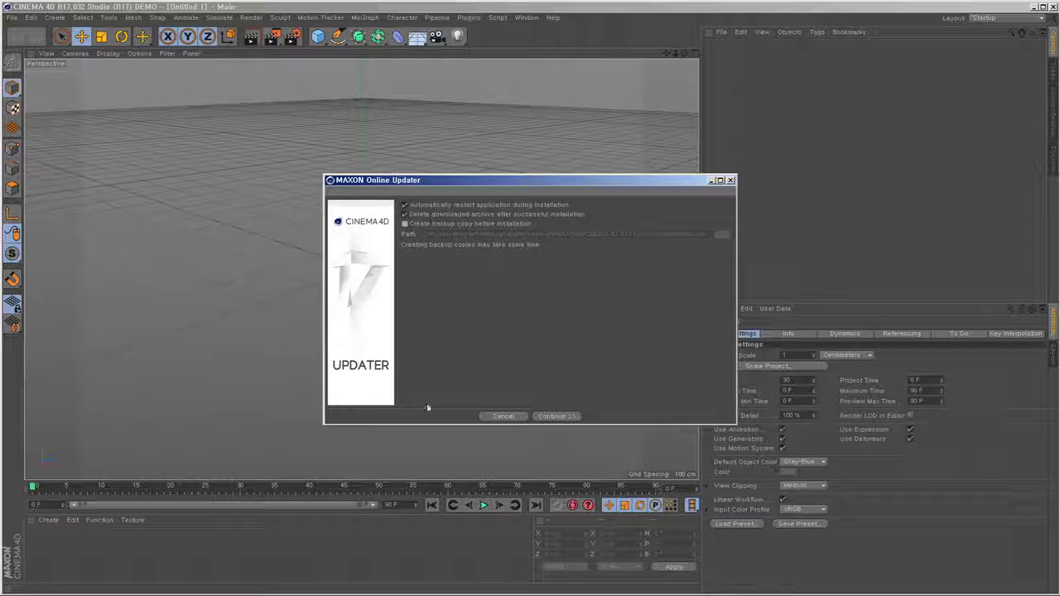
Install the R17.048 update without a backup copy and dismiss the information dialog after the restart
left_click(551, 416)
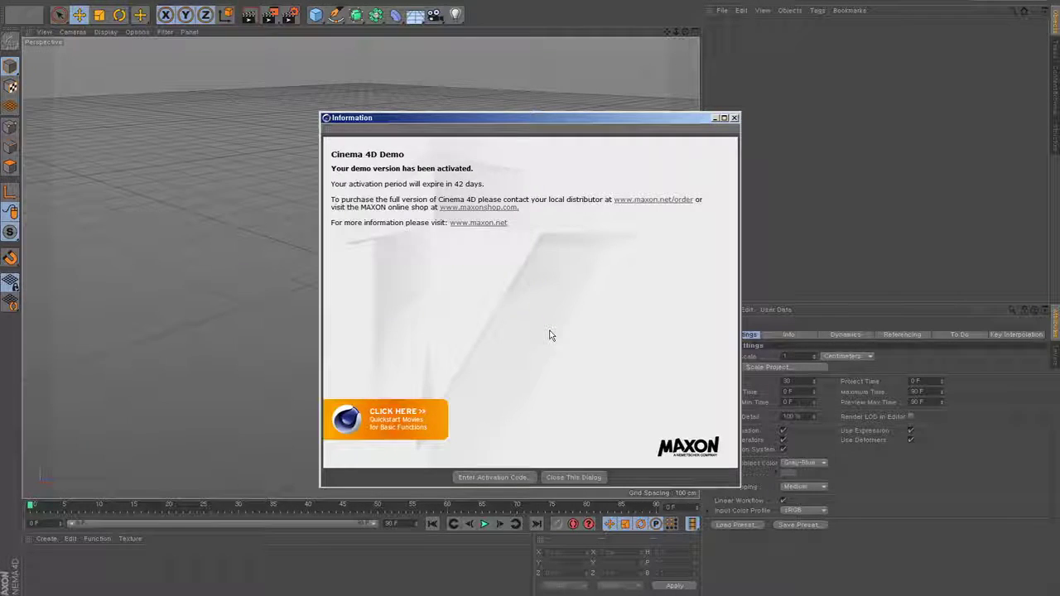
left_click(596, 479)
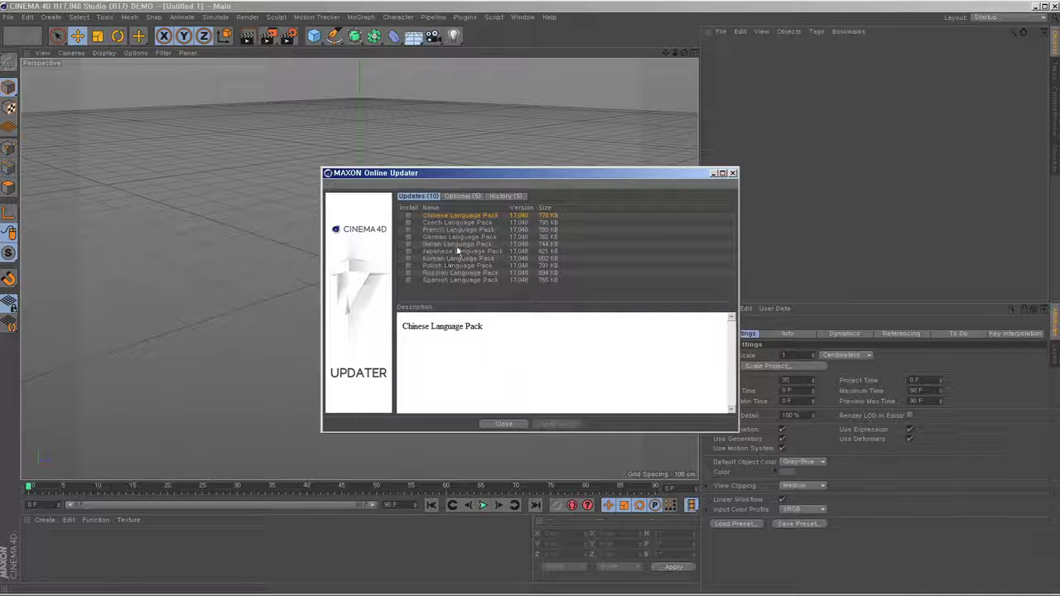
Try marking the optional English Documentation Update and Korean Documentation for installation, unmark both and close the updater
left_click(460, 196)
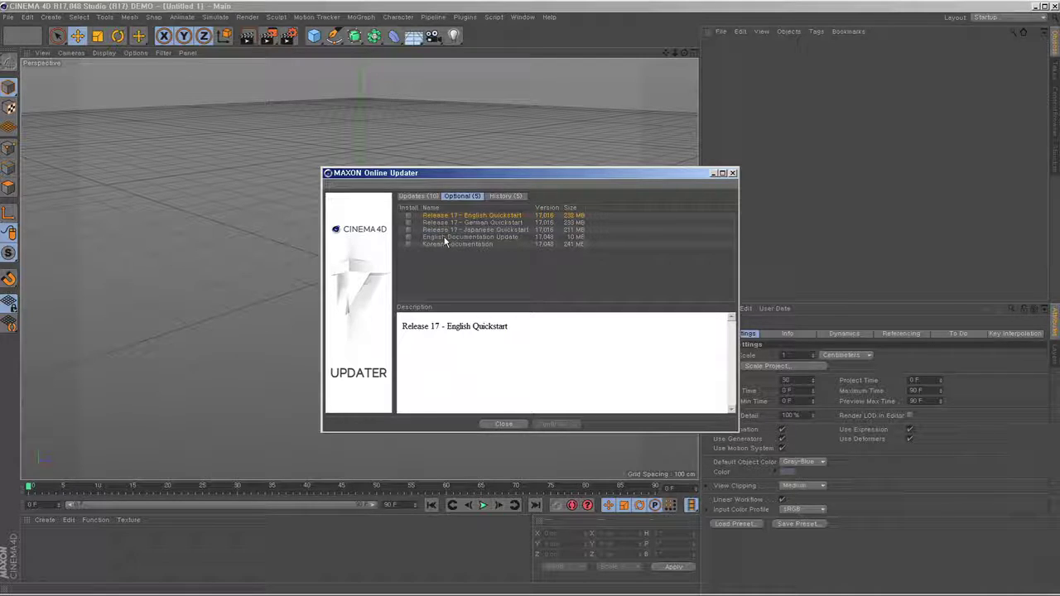
left_click(408, 238)
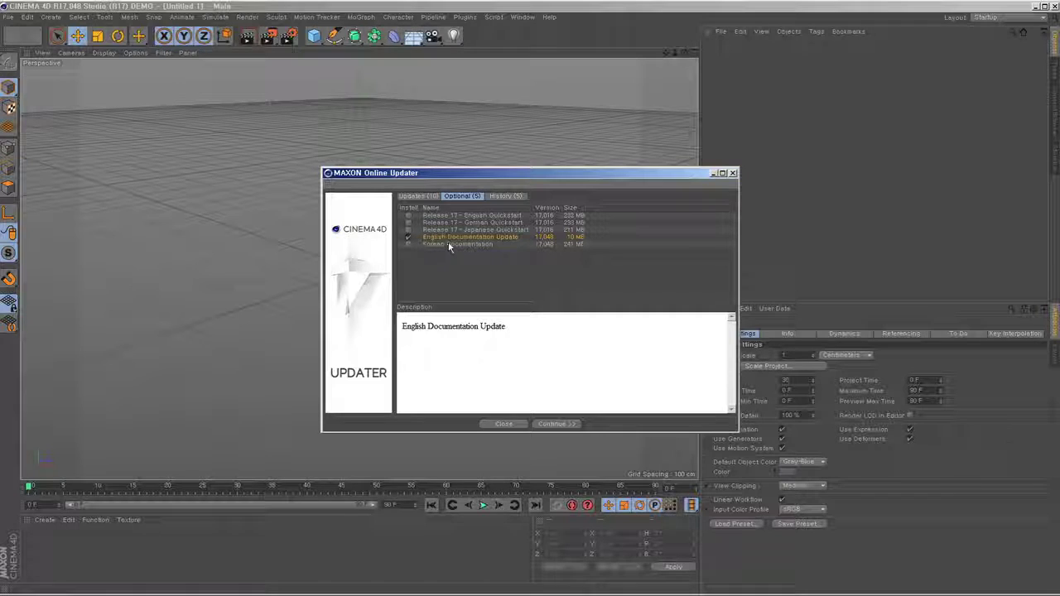
left_click(408, 245)
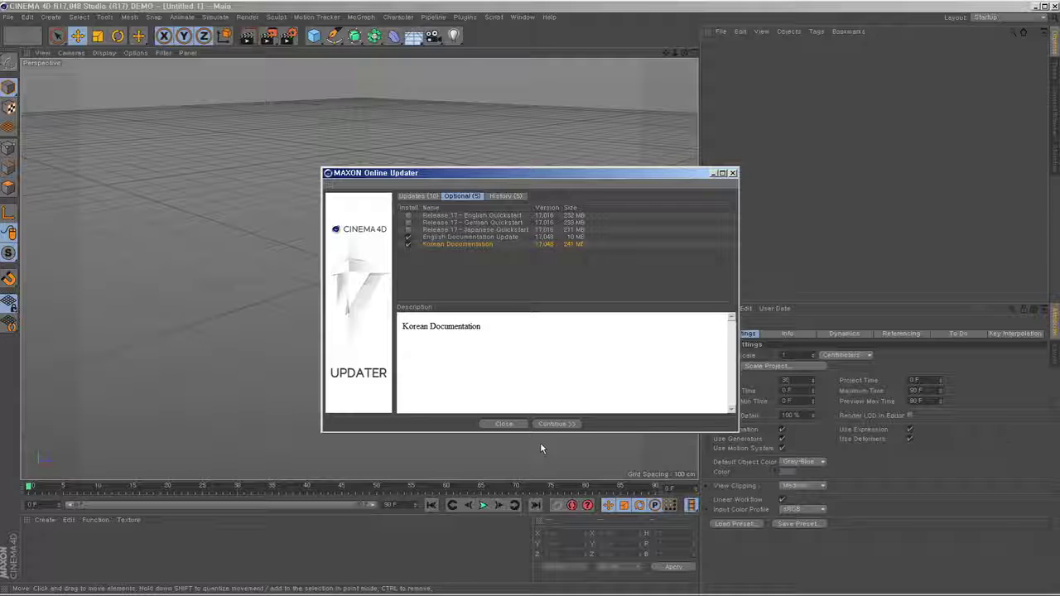
left_click(408, 245)
left_click(408, 238)
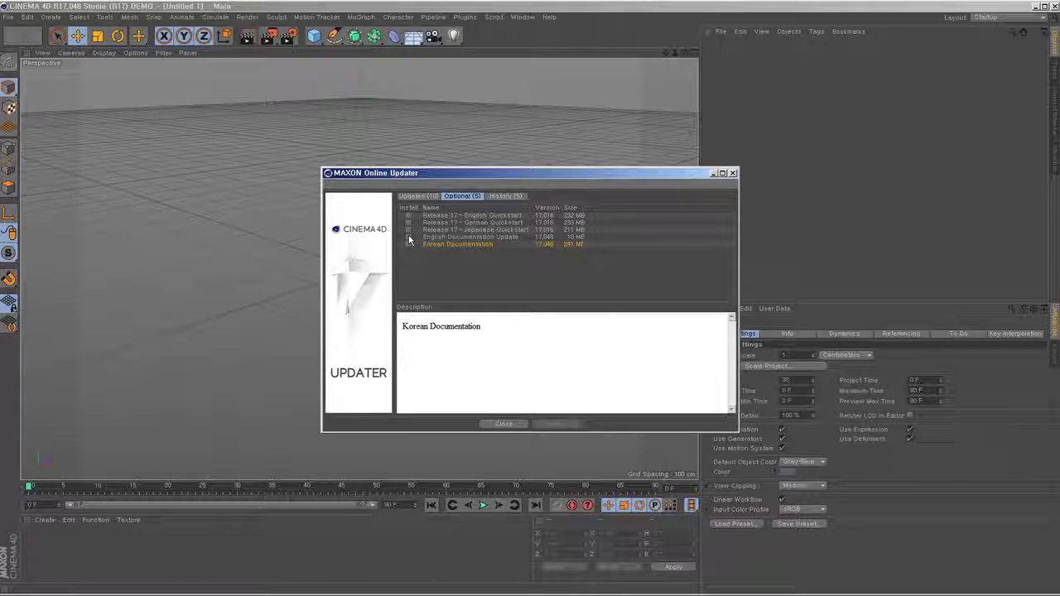
left_click(732, 173)
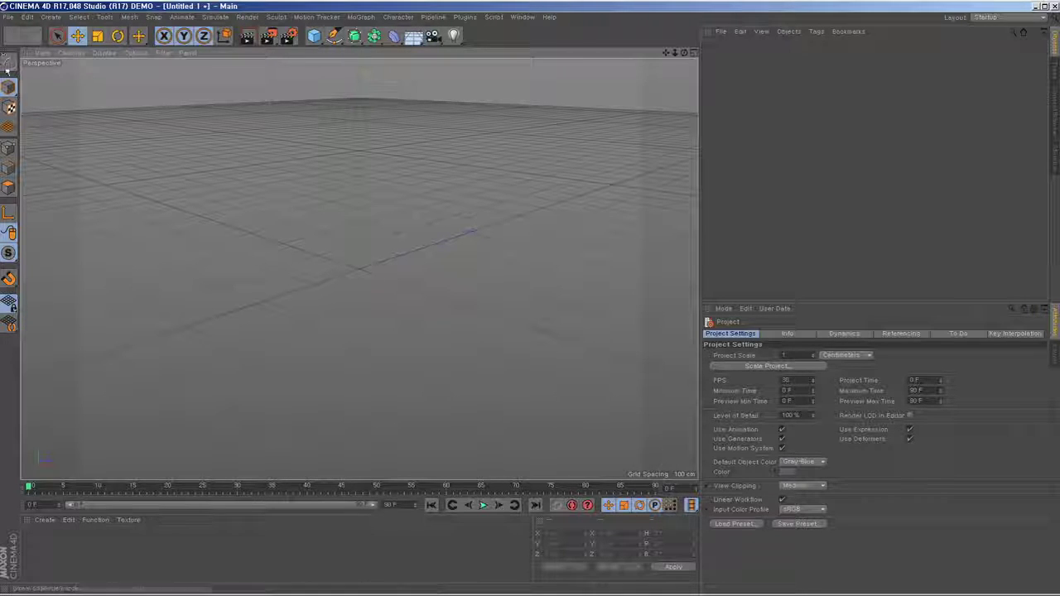
Check the language setting in the Interface preferences and close the preferences
left_click(27, 17)
left_click(50, 177)
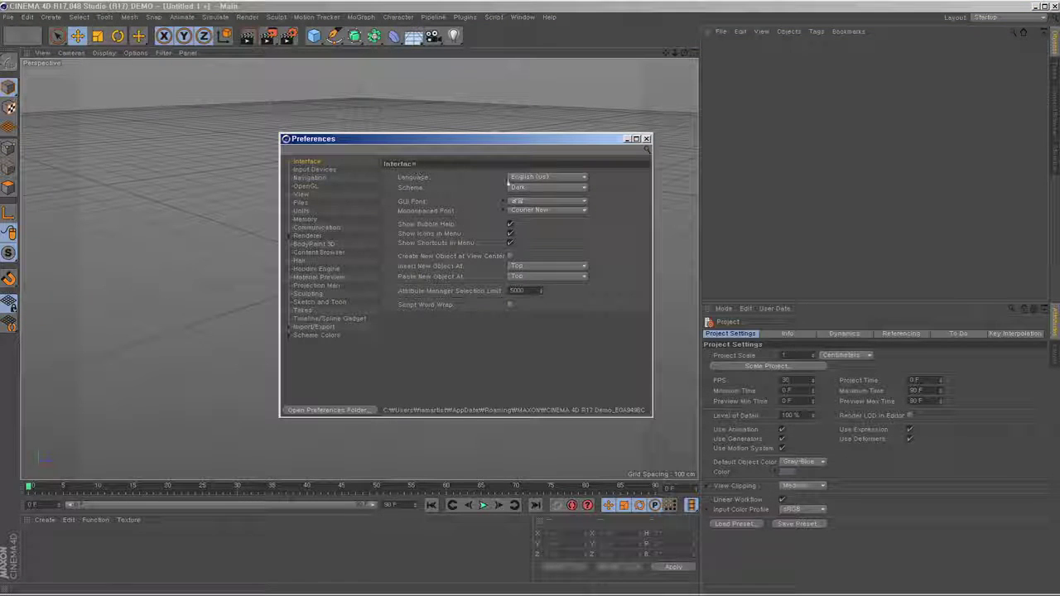
left_click(647, 139)
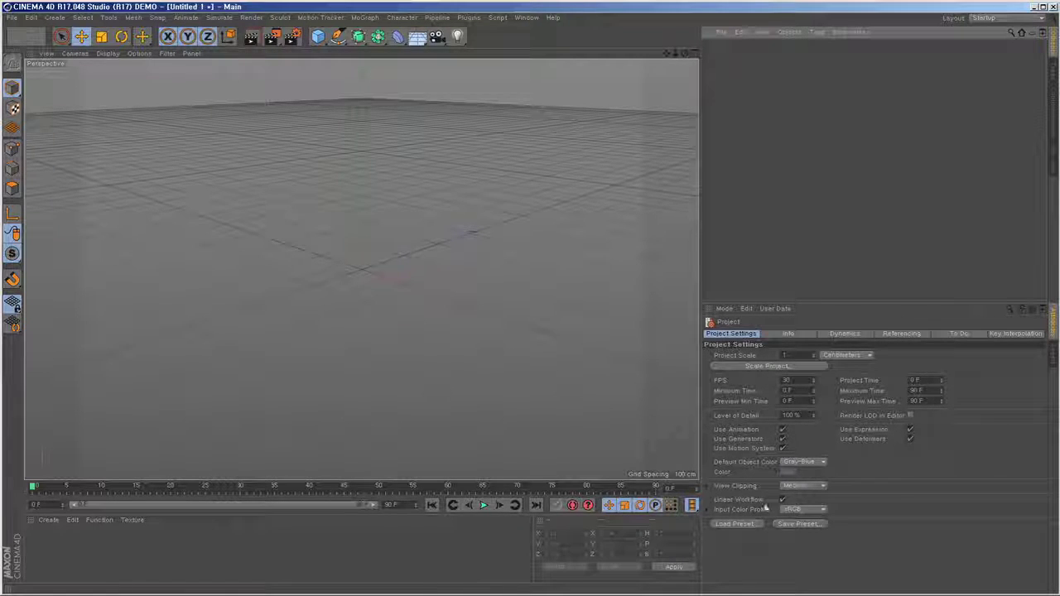
Open the Interface preferences and expand the GUI Font options to review the available fonts and sizes
left_click(32, 18)
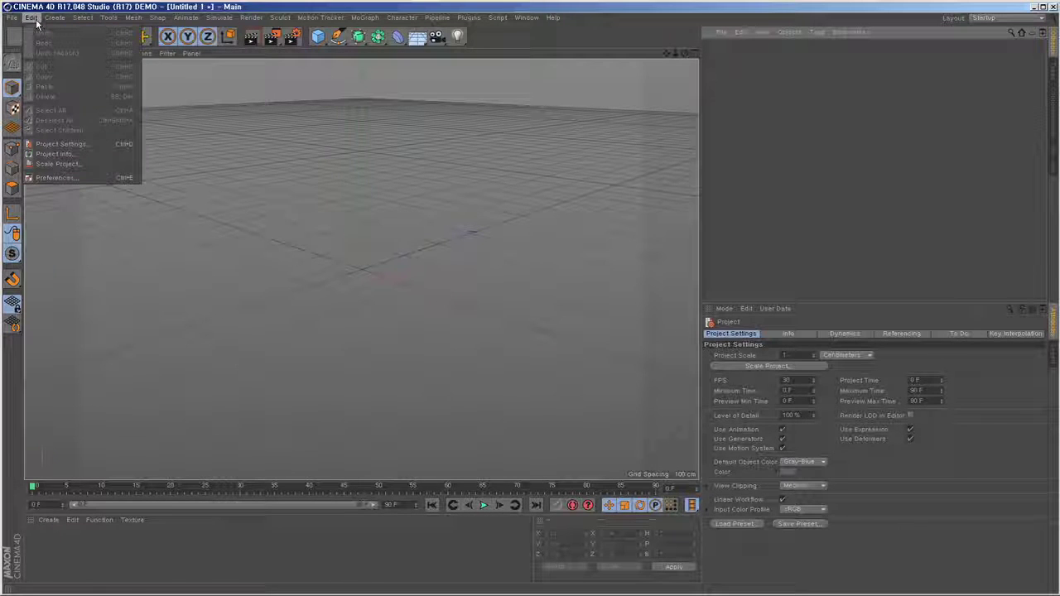
left_click(79, 181)
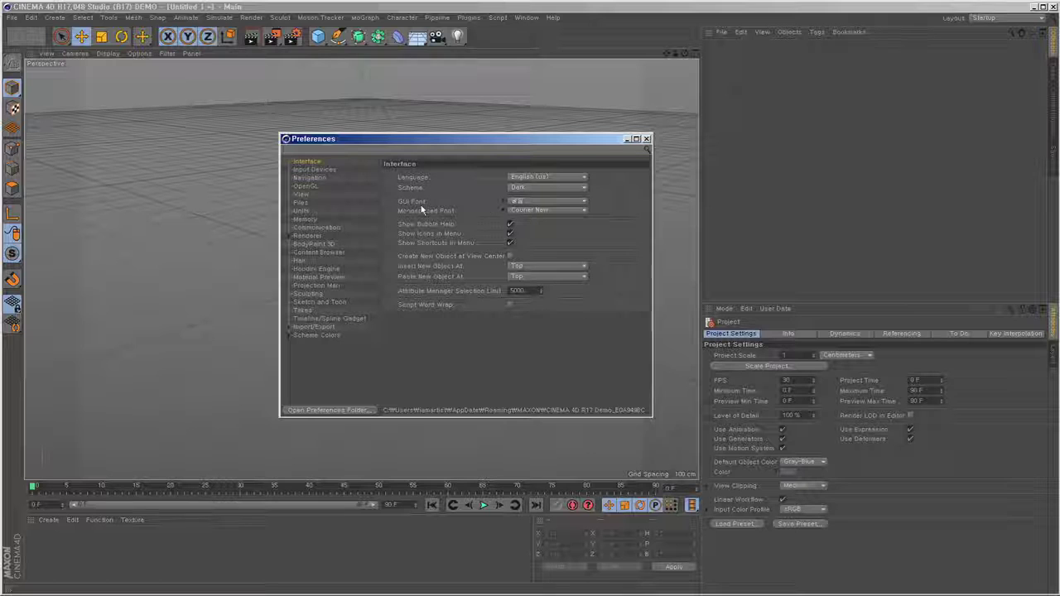
left_click(503, 199)
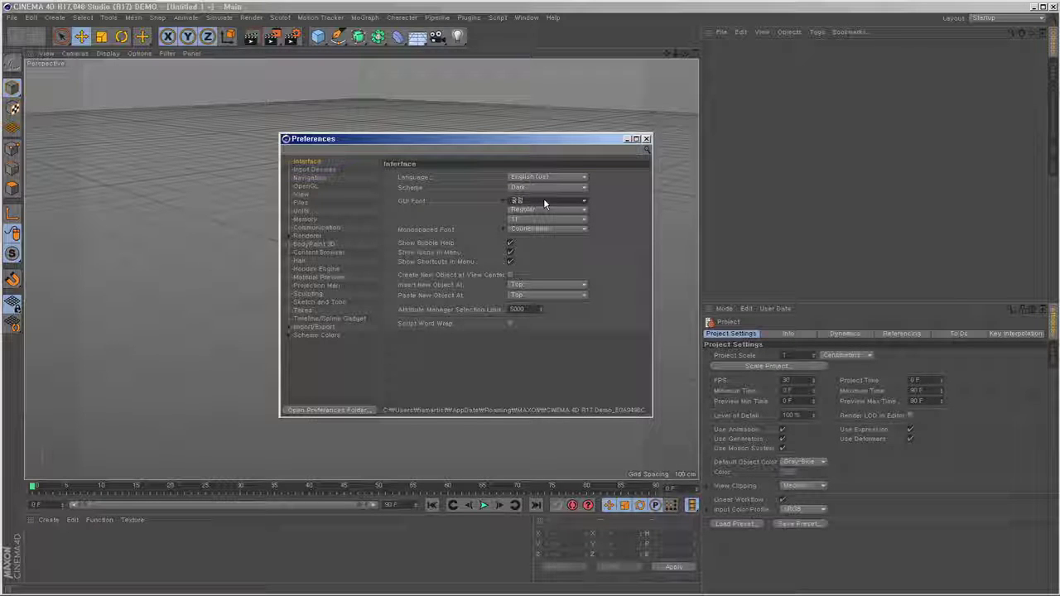
left_click(544, 201)
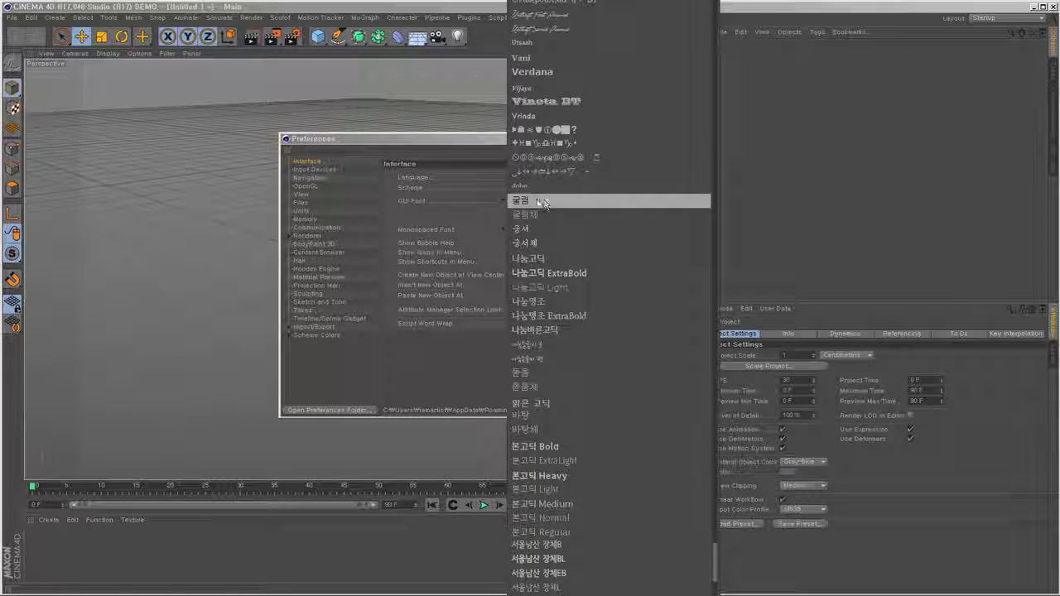
left_click(544, 202)
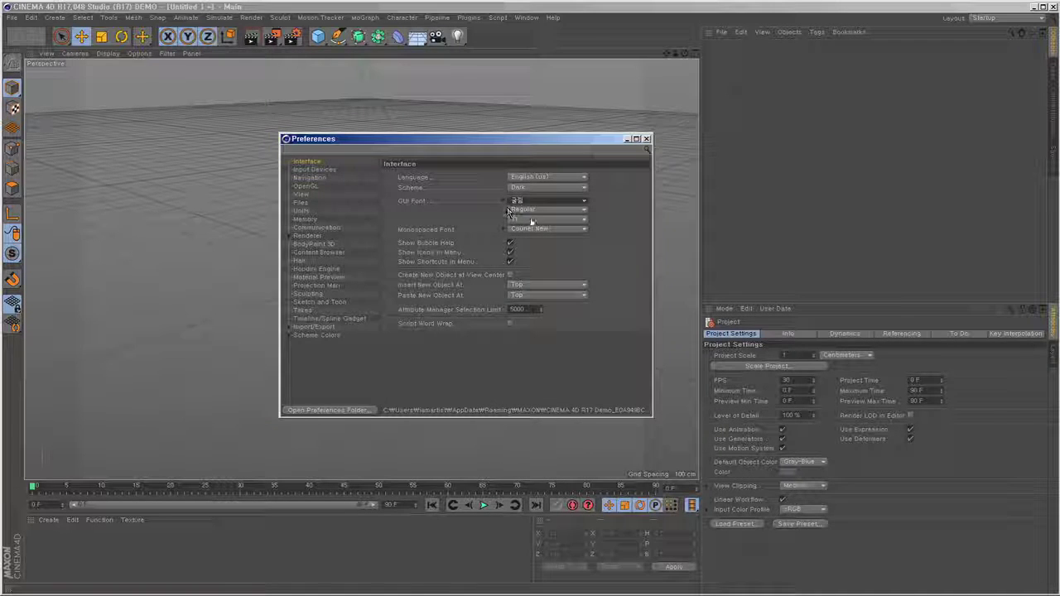
left_click(534, 220)
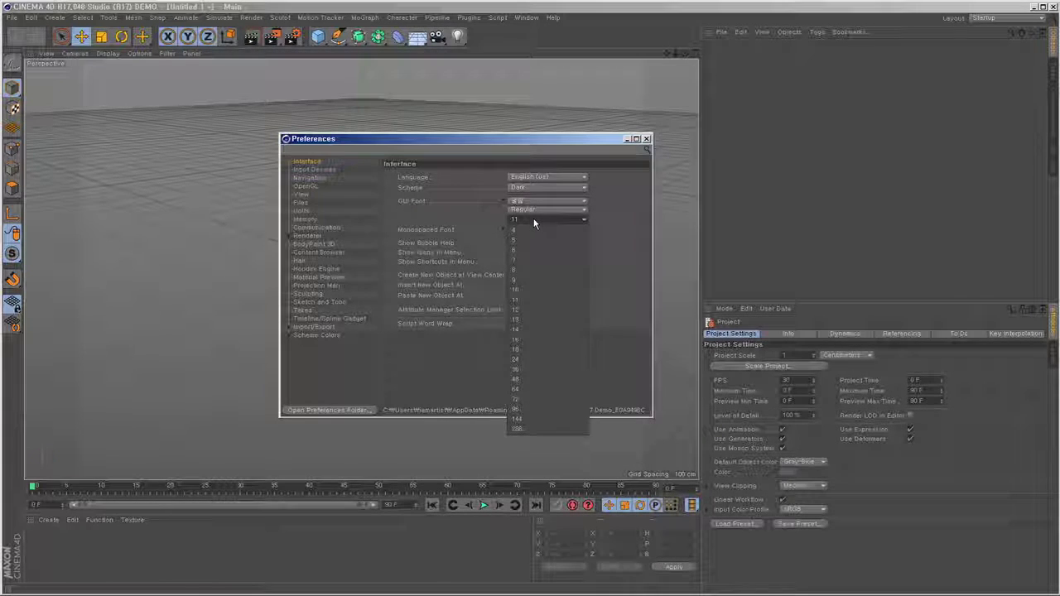
left_click(527, 219)
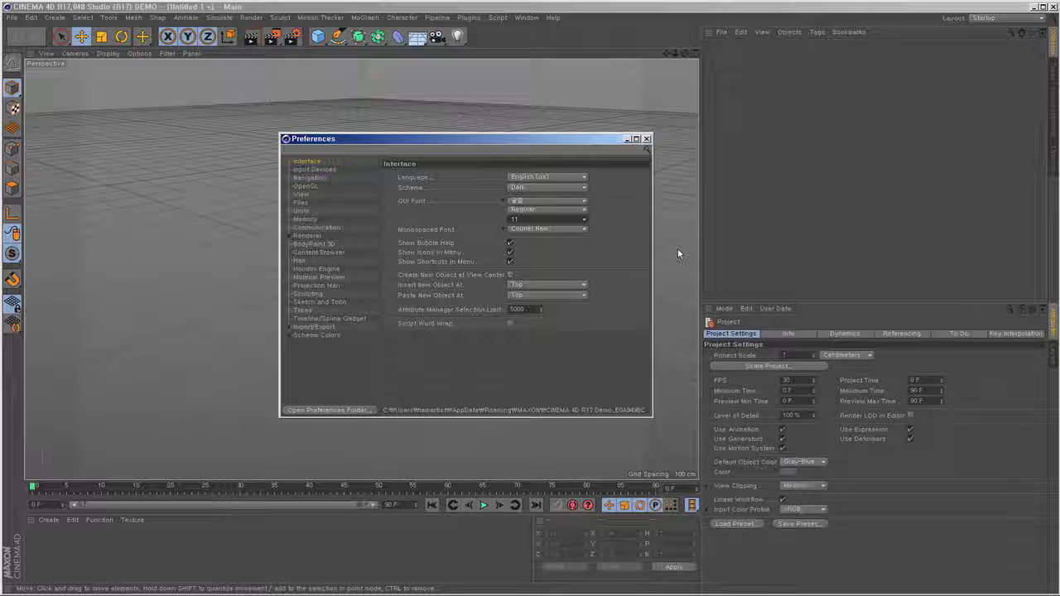
Set the GUI font to Tahoma and acknowledge the restart notice
left_click(578, 201)
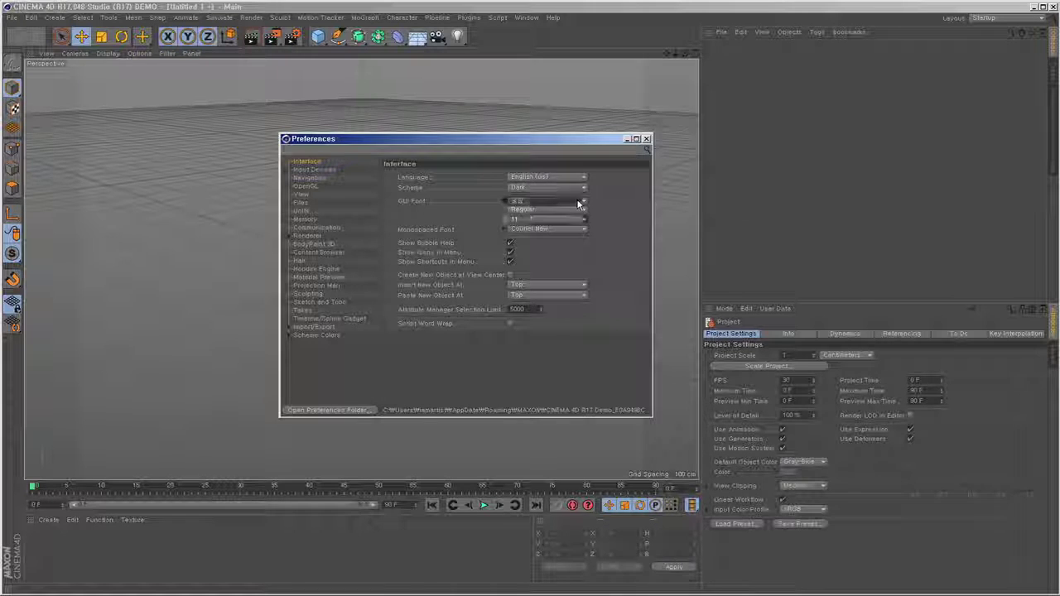
scroll(623, 386, "up", 10)
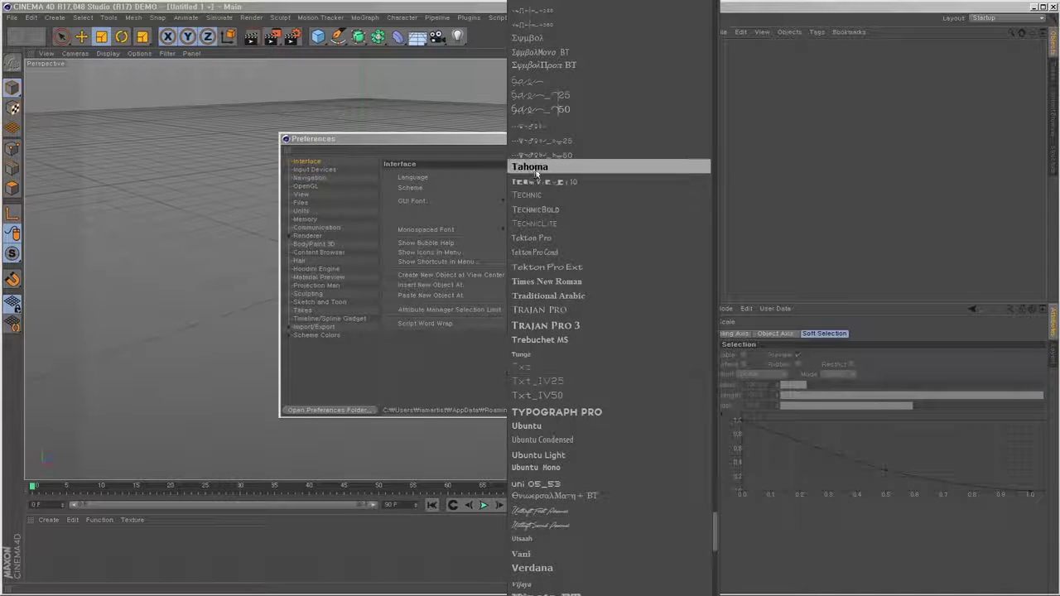
left_click(538, 170)
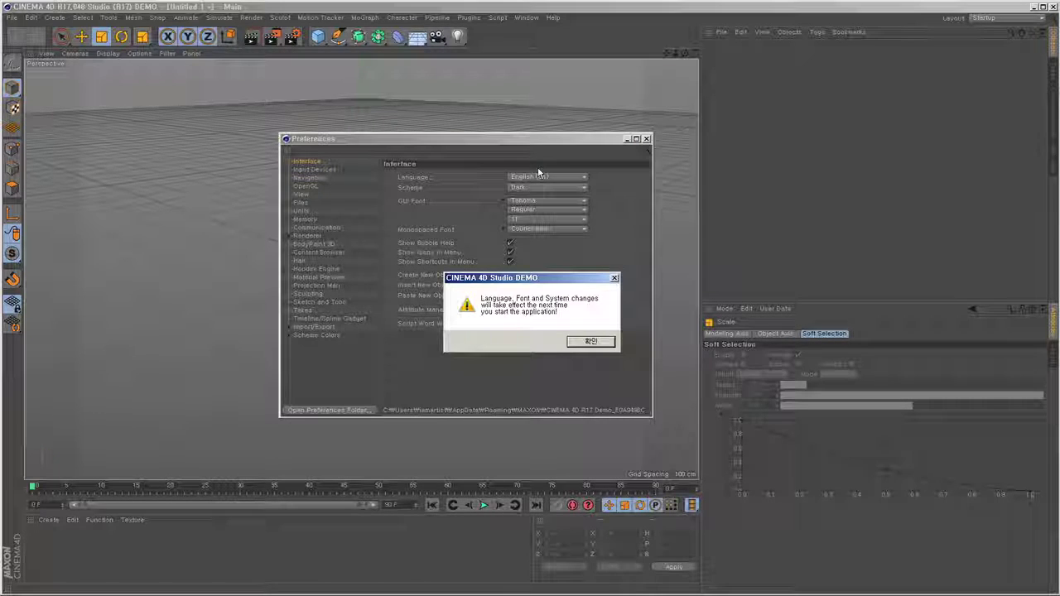
left_click(590, 342)
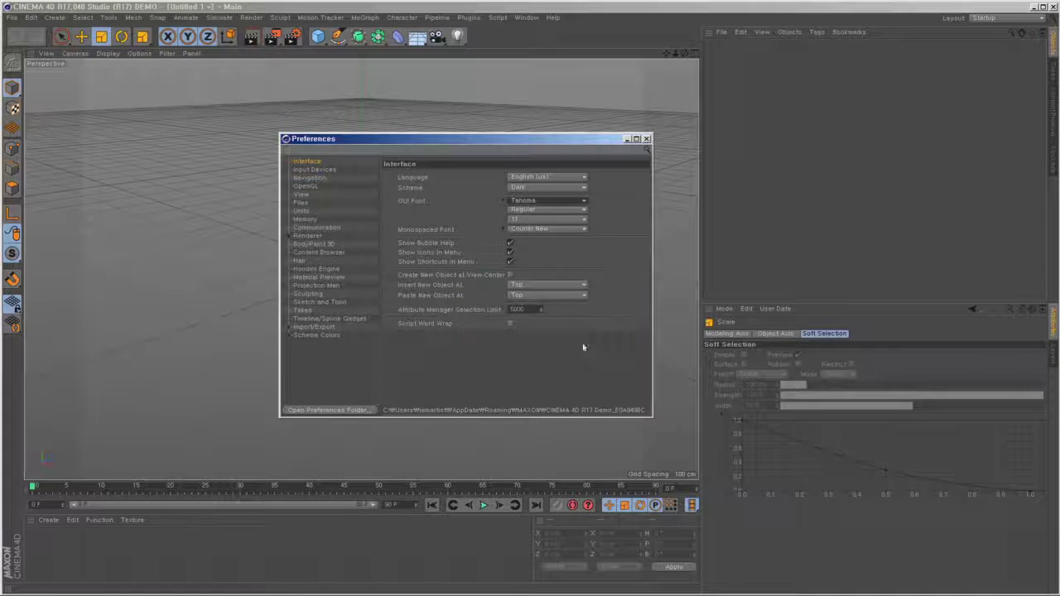
Set the GUI font size to 12, acknowledge the notice and close the preferences
left_click(537, 223)
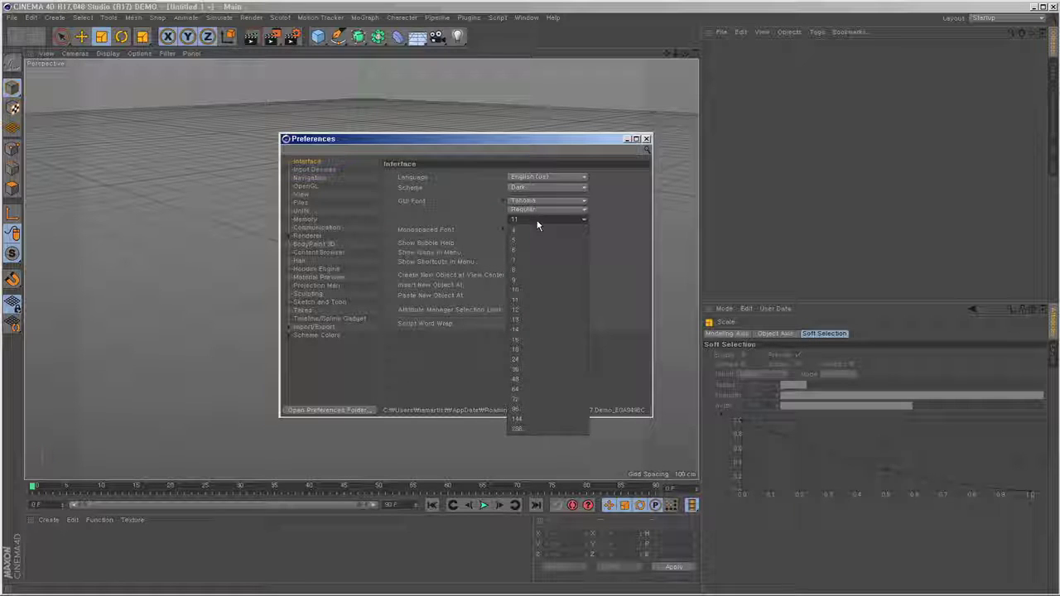
left_click(533, 310)
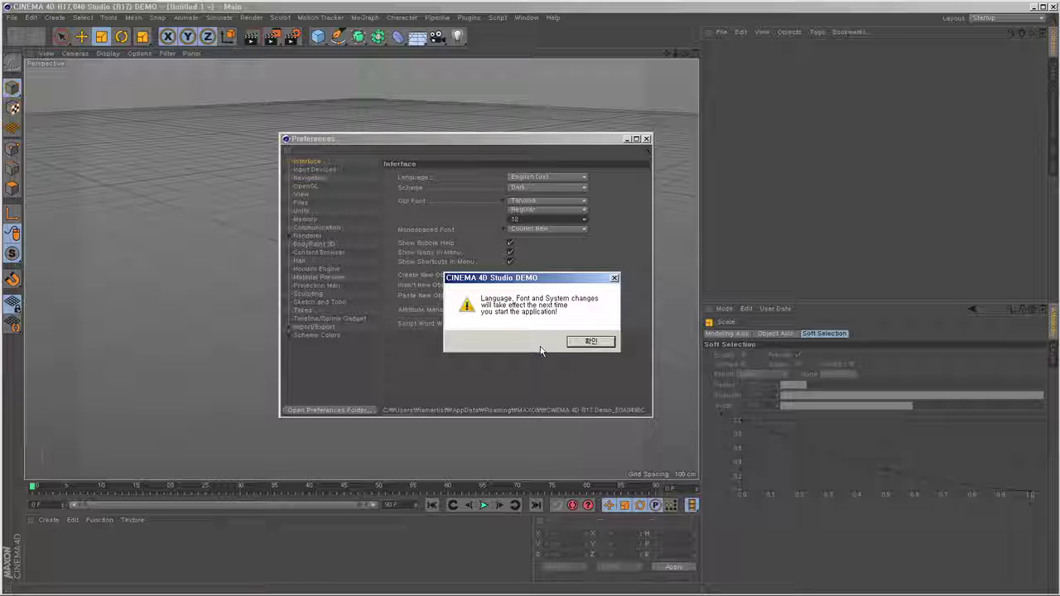
left_click(591, 341)
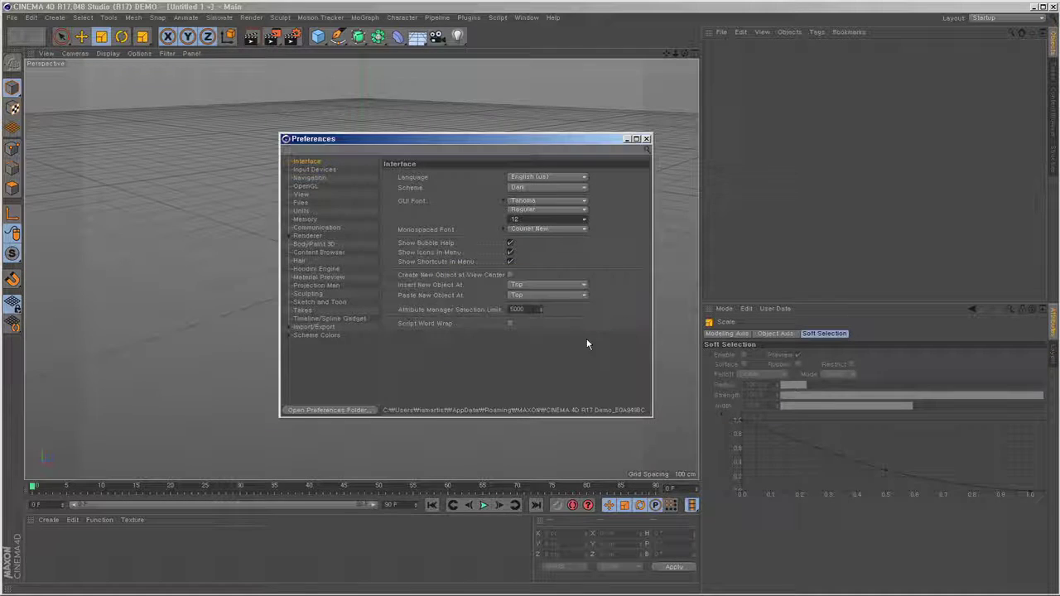
left_click(647, 139)
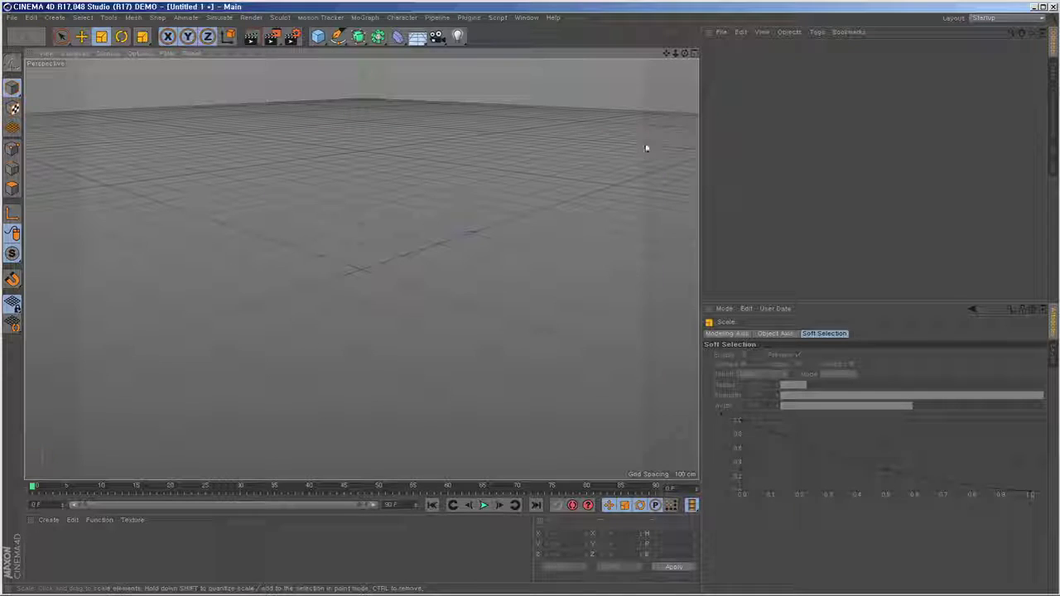
Restart the CINEMA 4D demo, dismissing its information dialogs, and enlarge the main window to fill the screen
left_click(1053, 7)
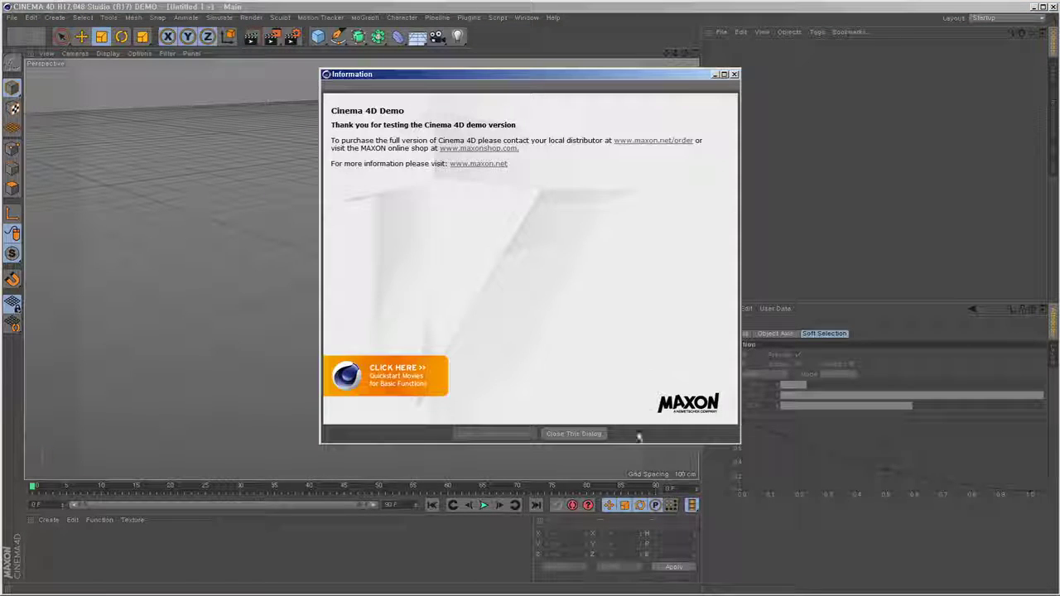
left_click(602, 434)
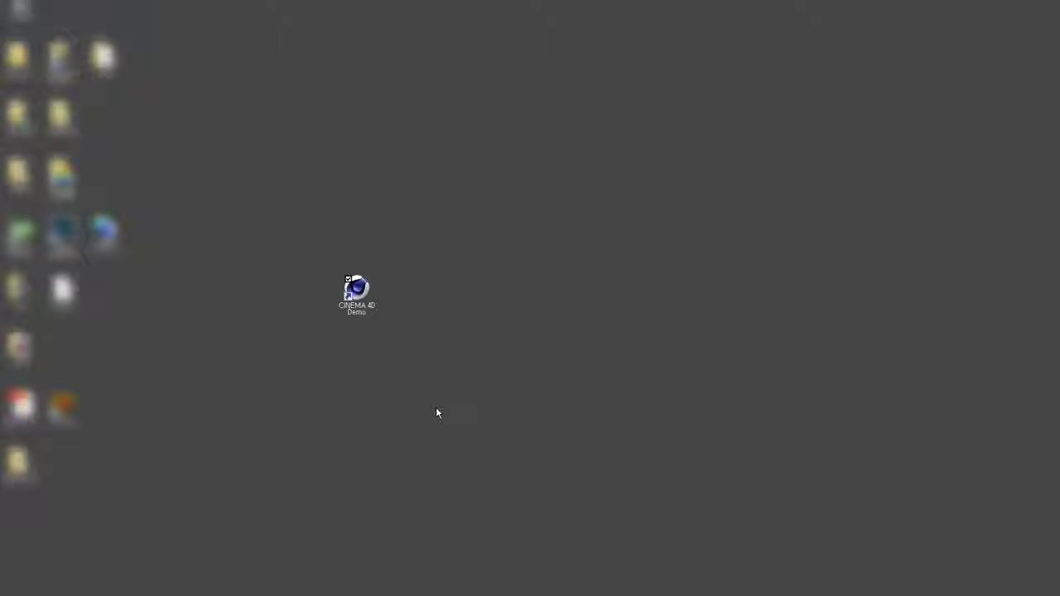
left_click(362, 298)
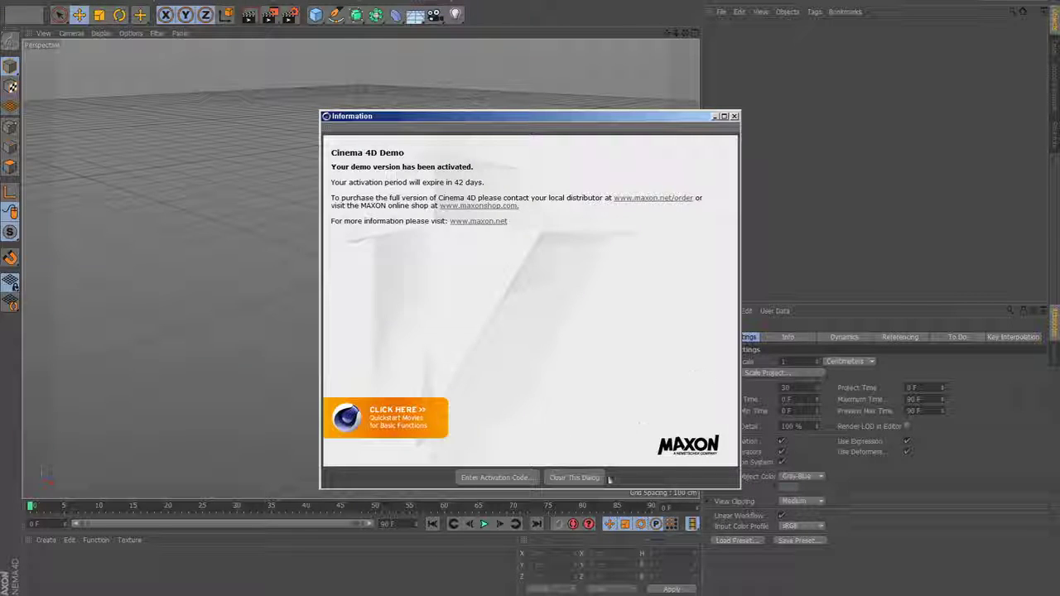
left_click(734, 117)
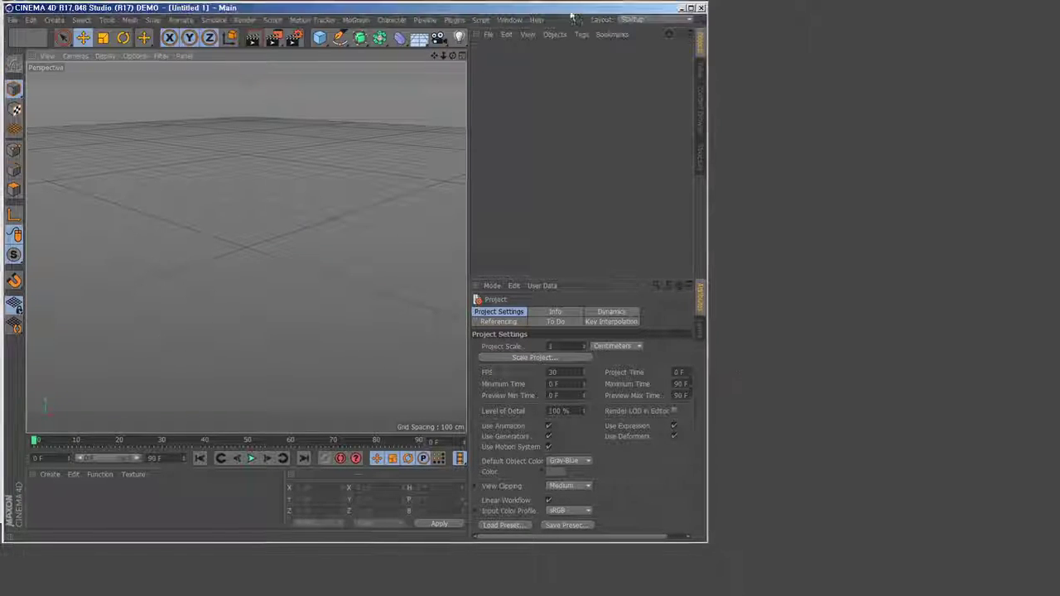
left_click_drag(713, 550, 1059, 594)
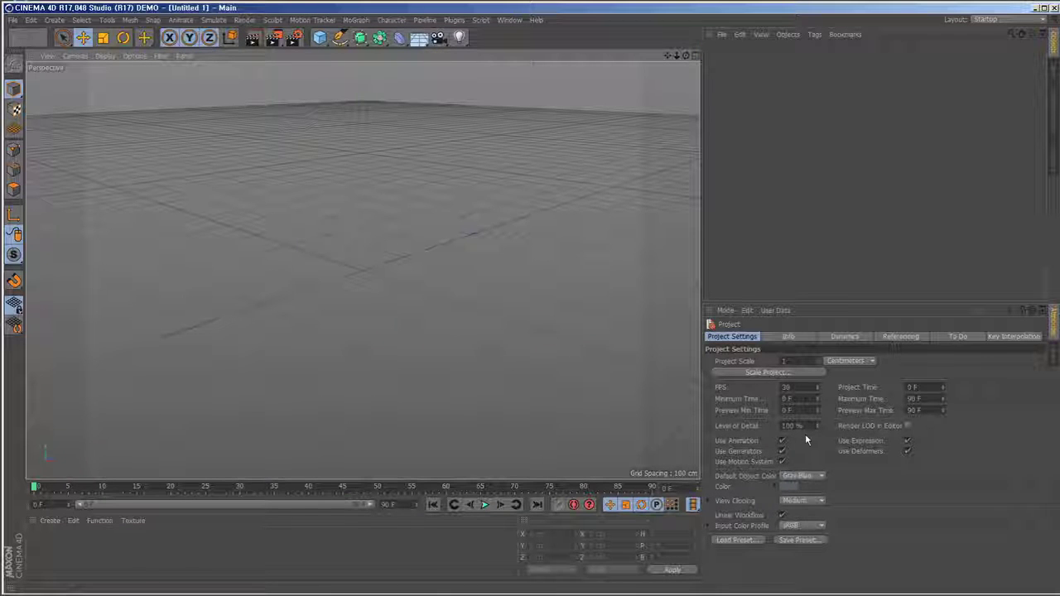
Review the GUI font settings and font list in the Interface preferences, leaving the choice as is, and close the preferences
left_click(31, 19)
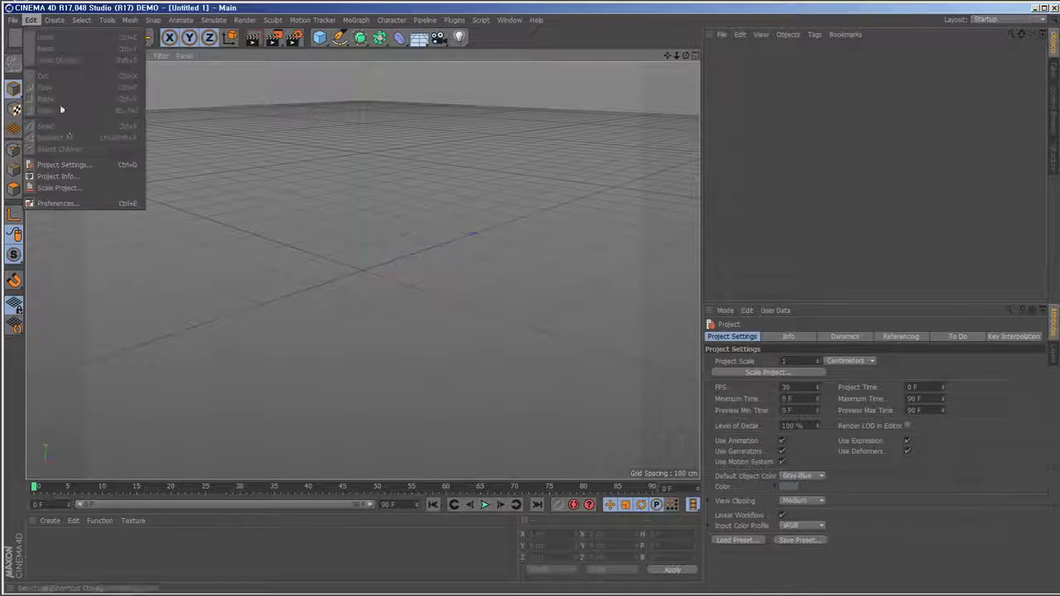
left_click(87, 200)
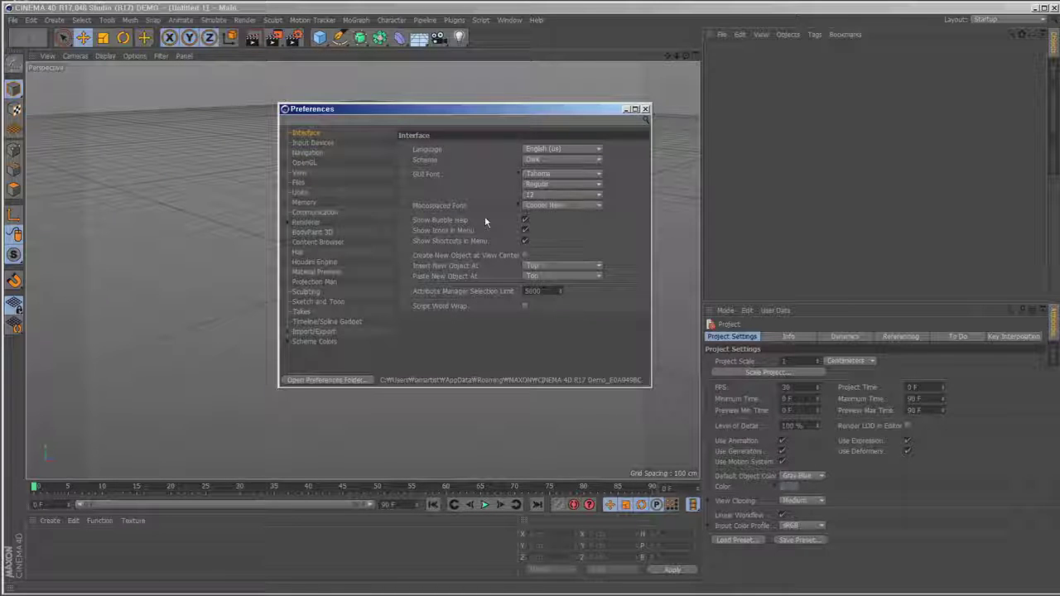
left_click(563, 173)
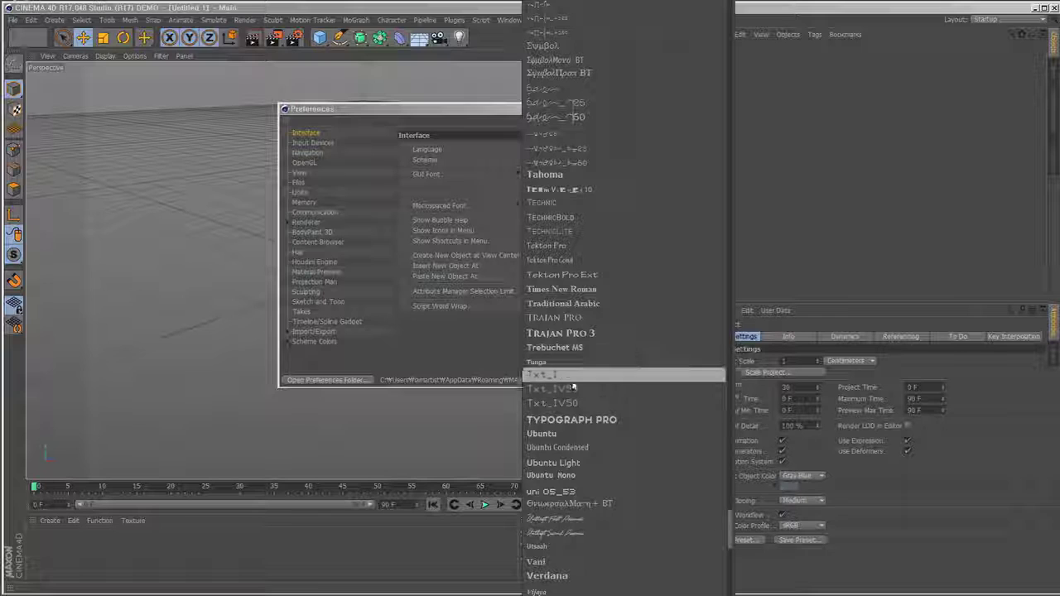
left_click(462, 338)
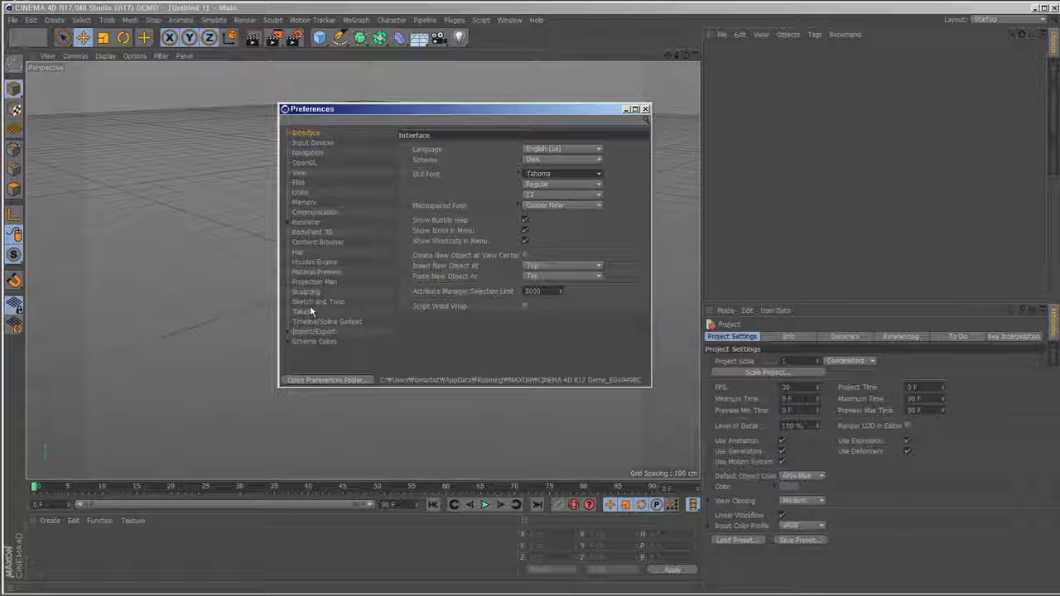
left_click(646, 109)
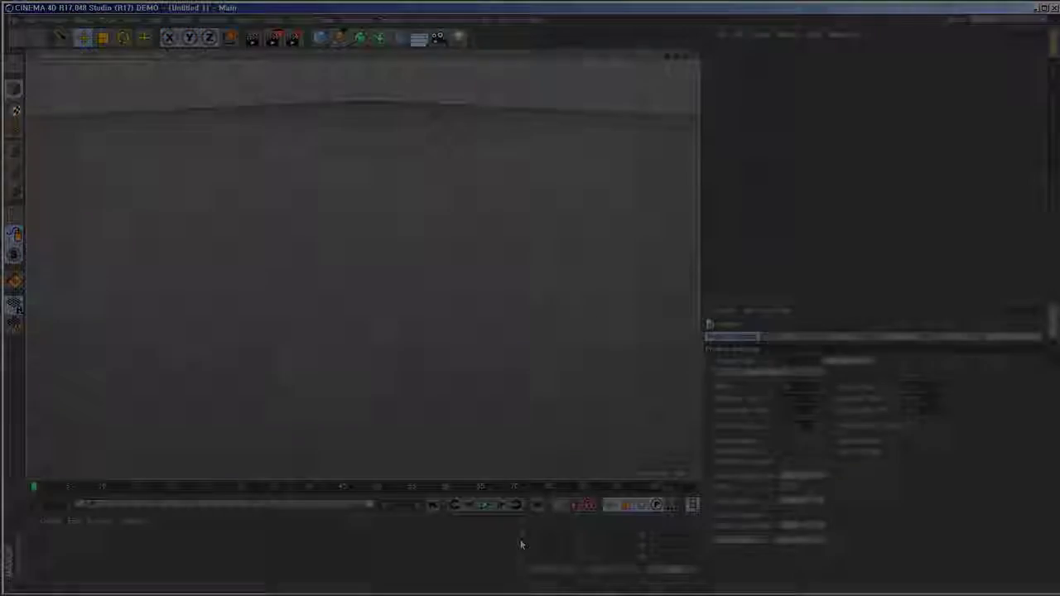